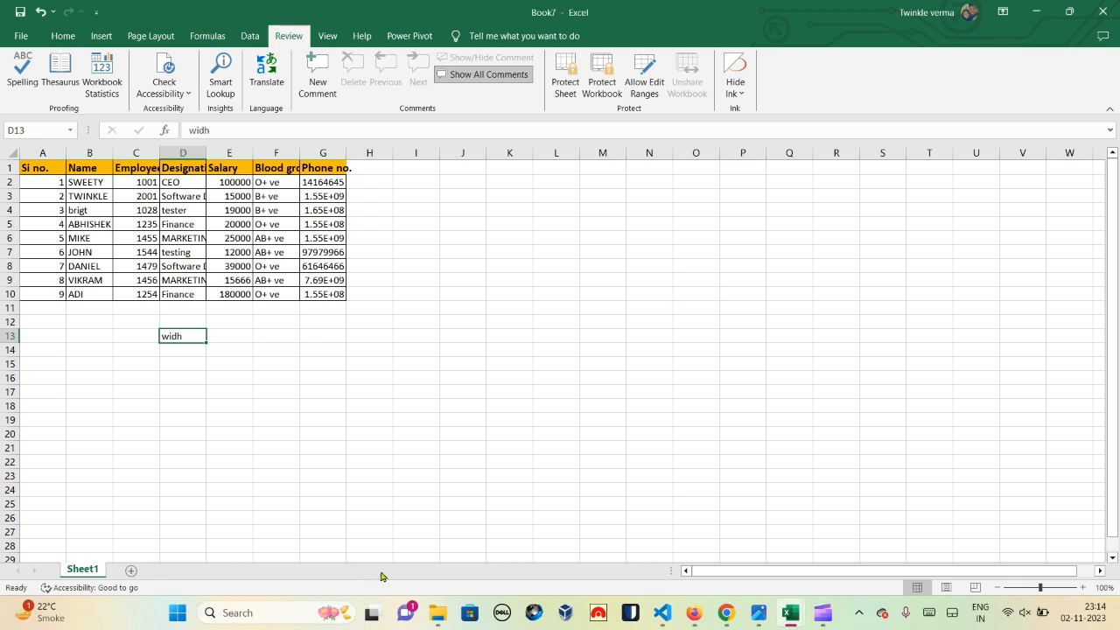
# Step: Select cell D13 containing the misspelled 'widh' and start a spelling check of the sheet
pyautogui.moveTo(444, 617)
pyautogui.moveTo(227, 319); pyautogui.dragTo(168, 182)
pyautogui.click(380, 236)
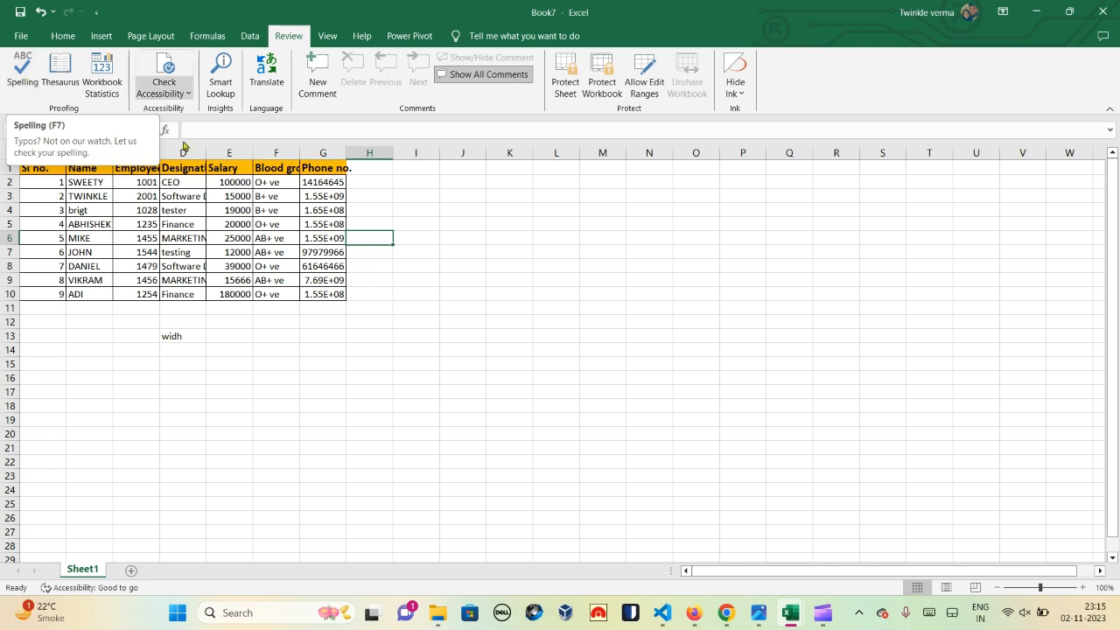
pyautogui.click(184, 335)
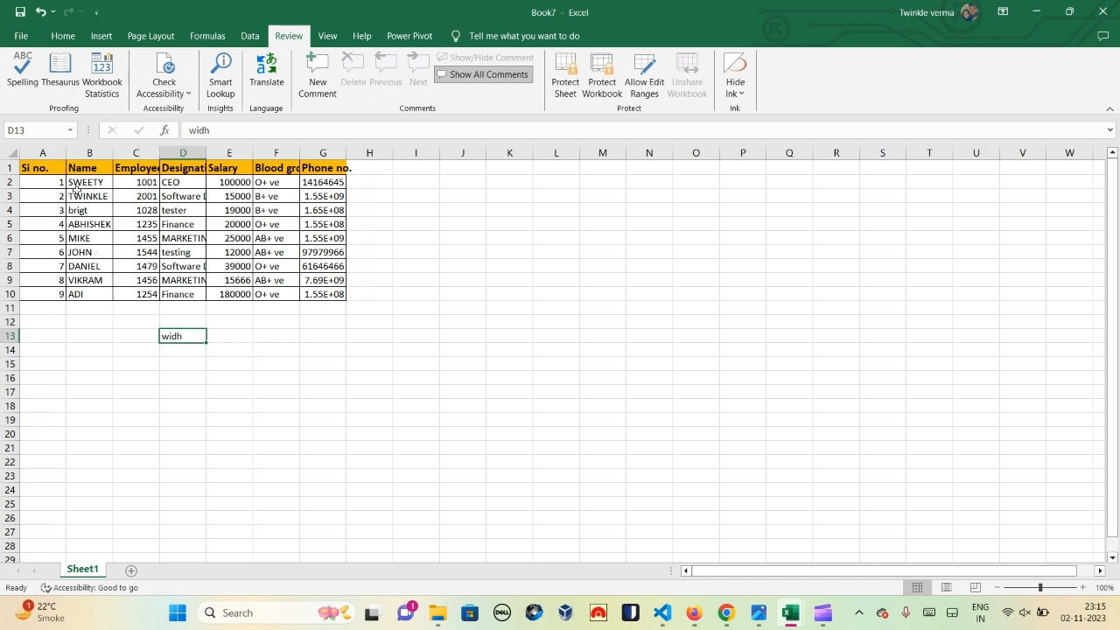
pyautogui.click(18, 80)
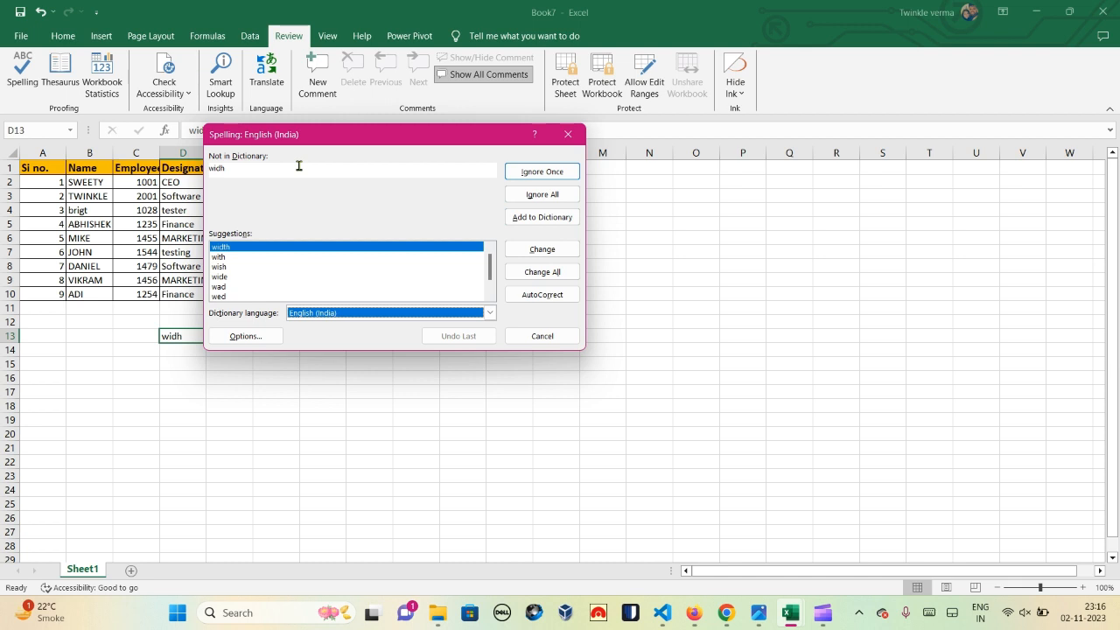
# Step: Change 'widh' to 'width' in D13 and finish the spell check with no further errors
pyautogui.click(266, 251)
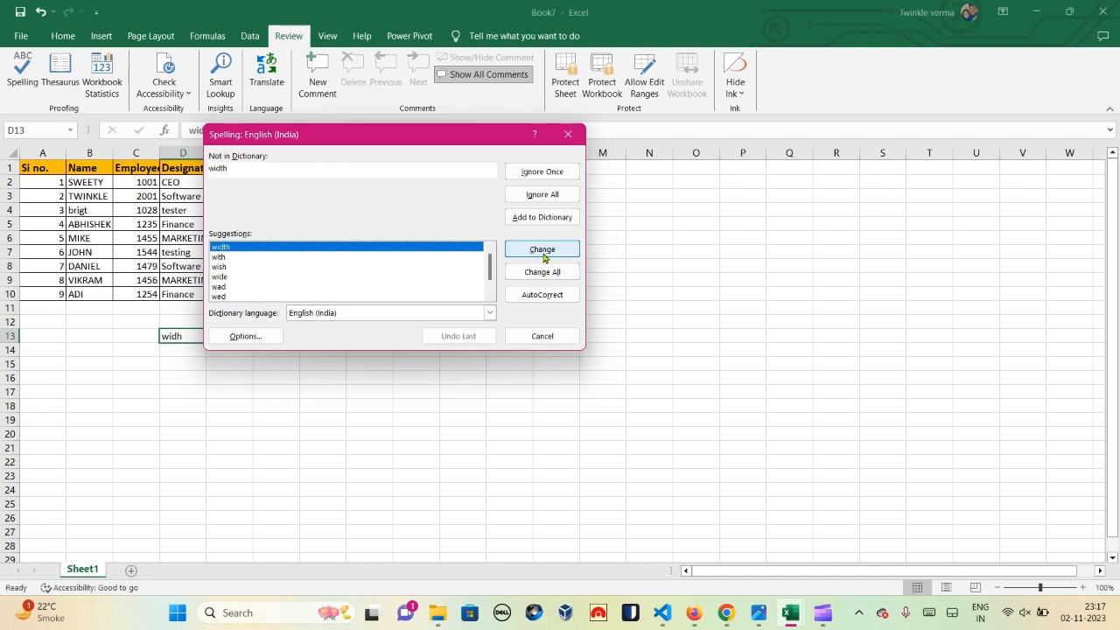
pyautogui.click(542, 251)
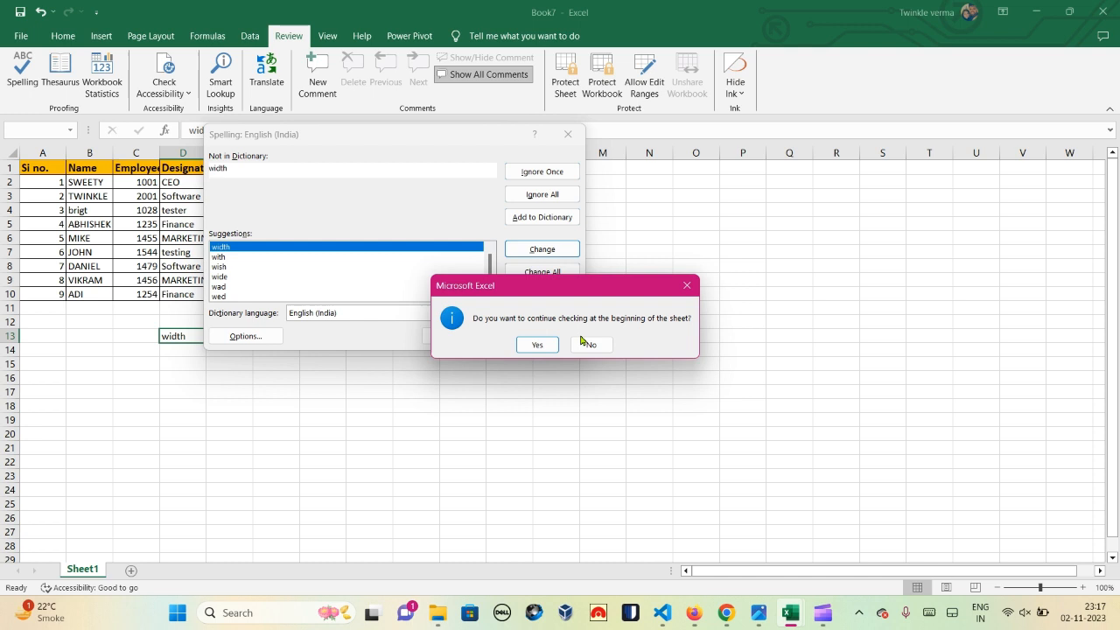
pyautogui.click(533, 345)
pyautogui.click(565, 344)
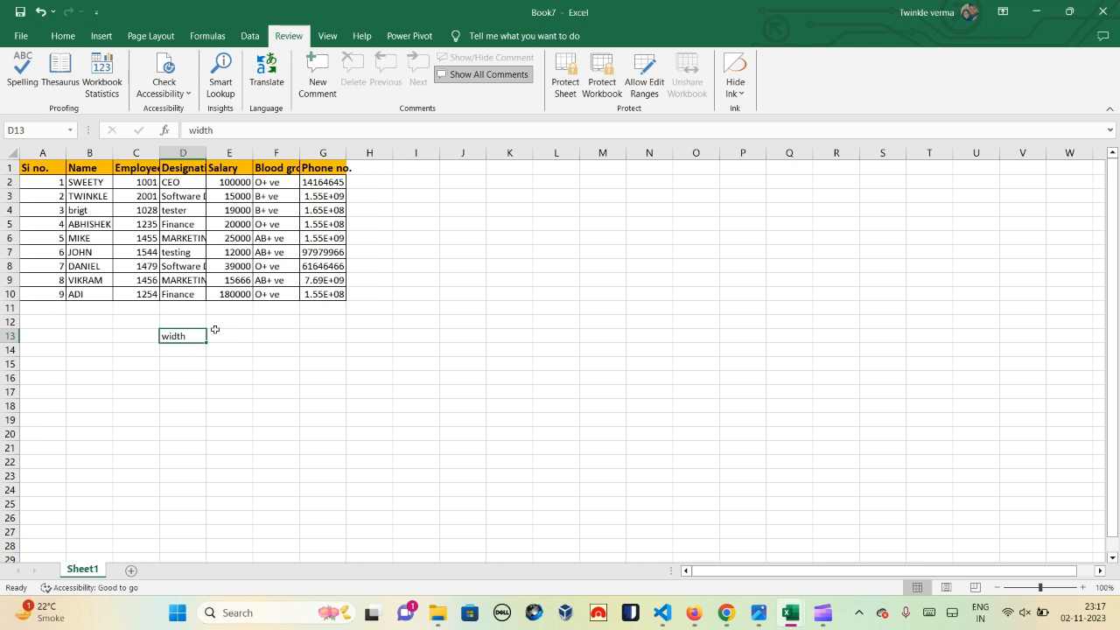
pyautogui.click(272, 354)
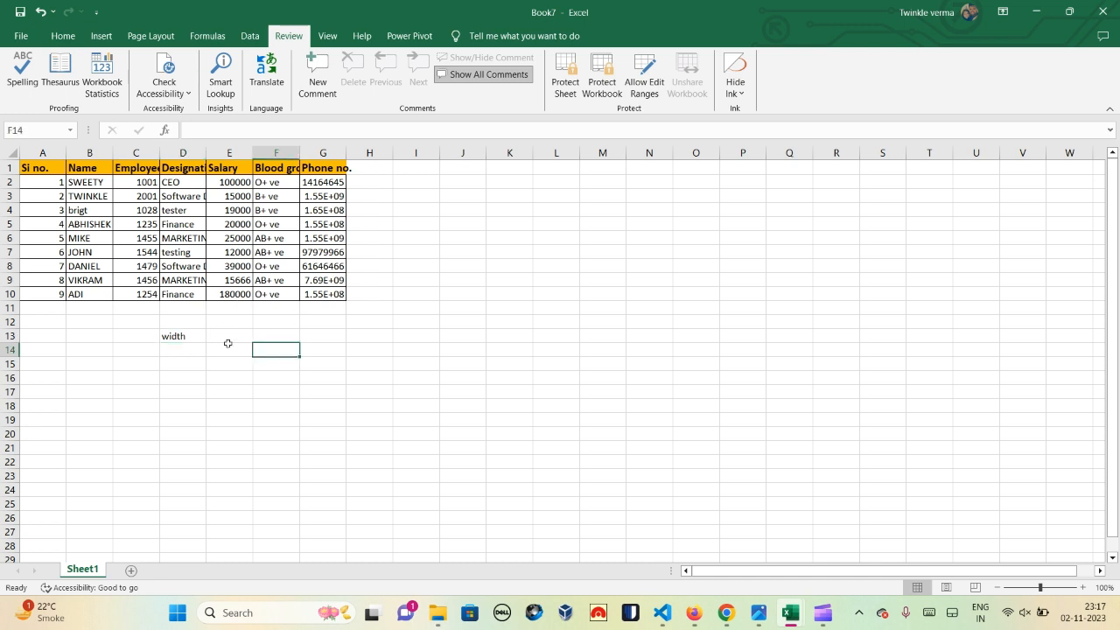
pyautogui.click(176, 336)
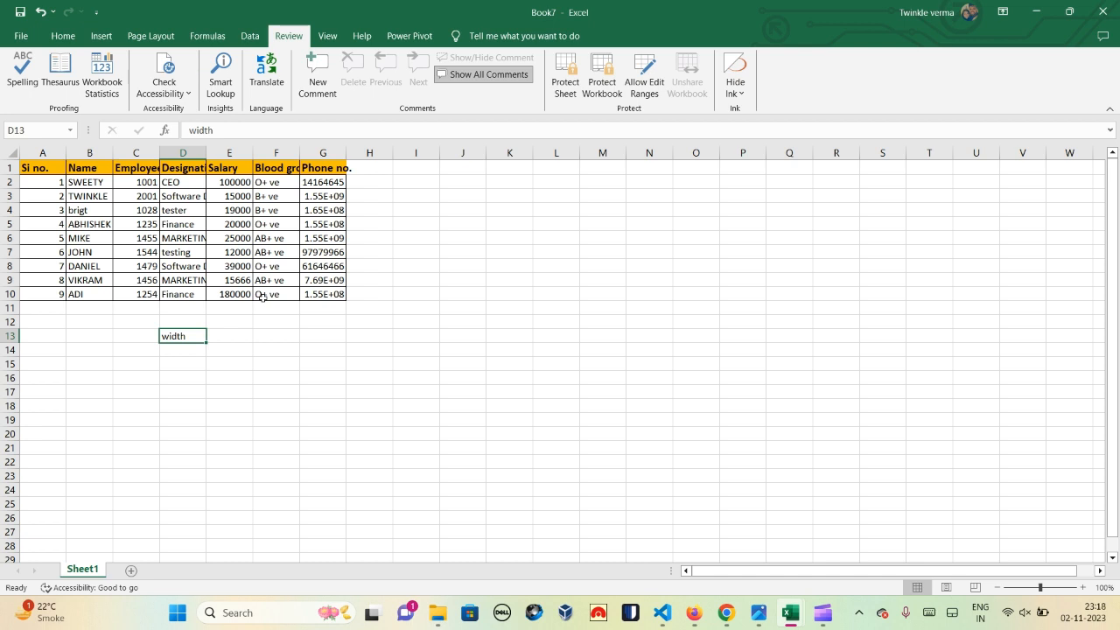
# Step: Look up Thesaurus synonyms for 'width', close the pane, then erase the word from D13
pyautogui.click(73, 97)
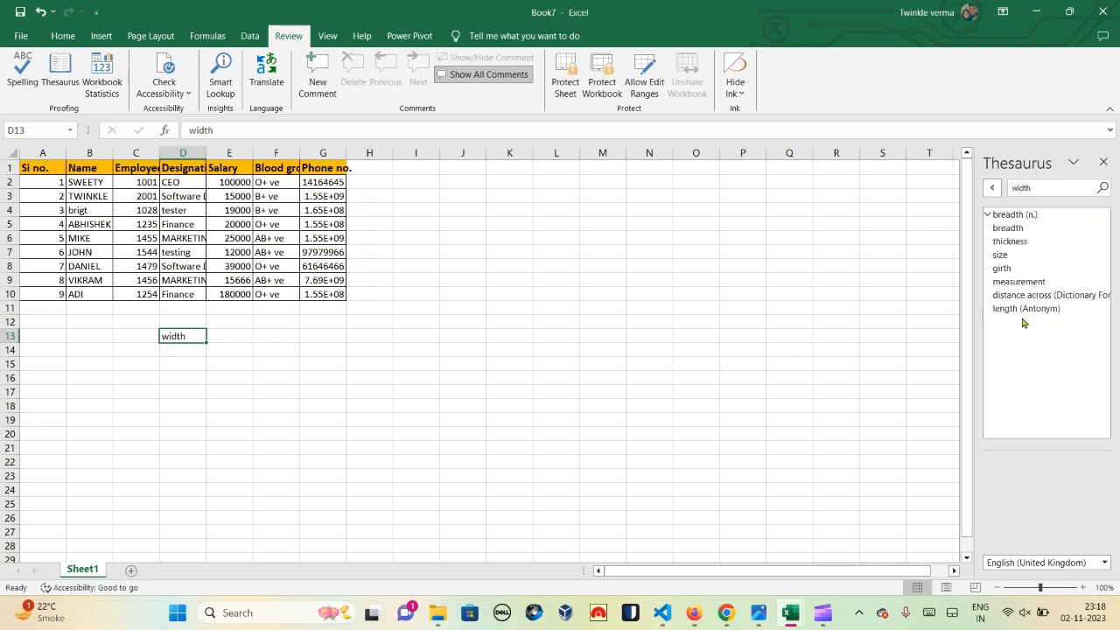
pyautogui.click(1102, 163)
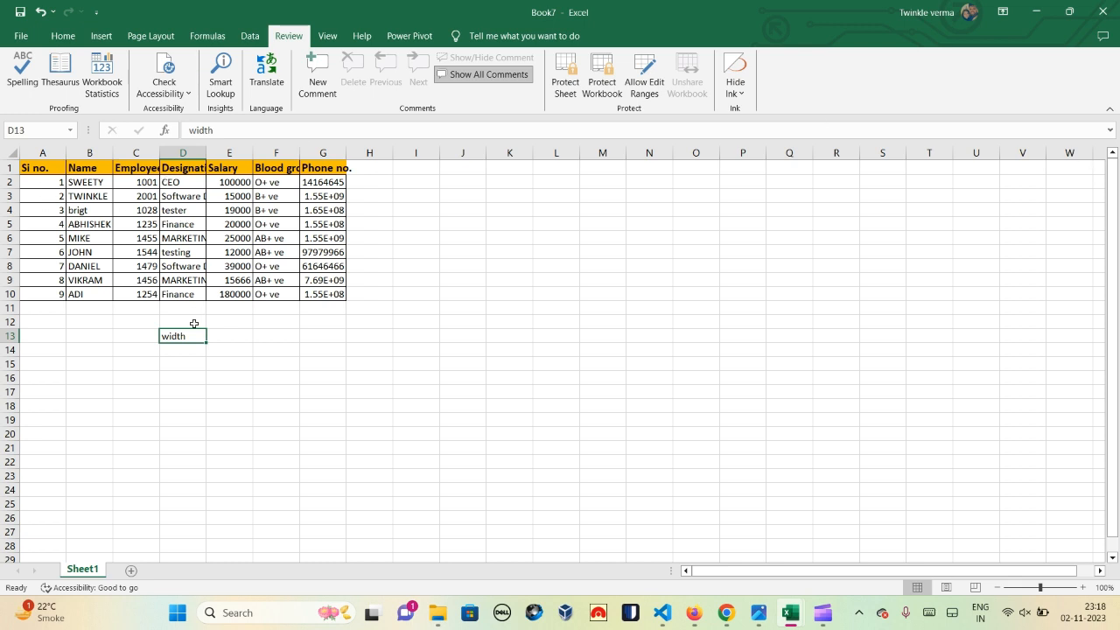
pyautogui.press('BackSpace')
# Step: Commit the empty D13 and view Workbook Statistics showing one sheet with 70 data cells
pyautogui.click(245, 341)
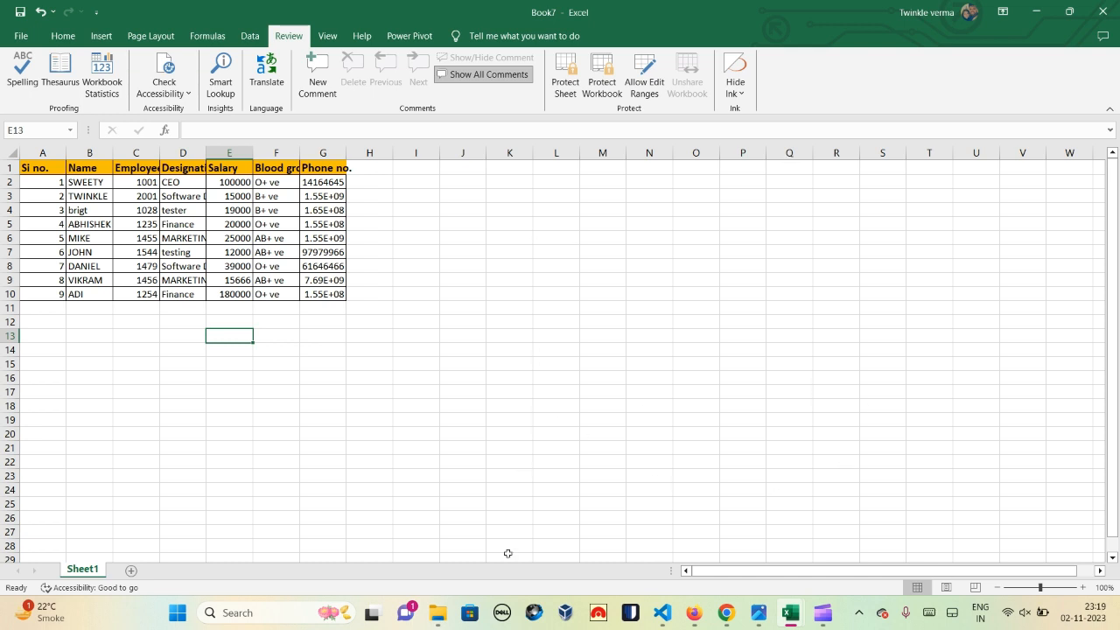
pyautogui.click(115, 76)
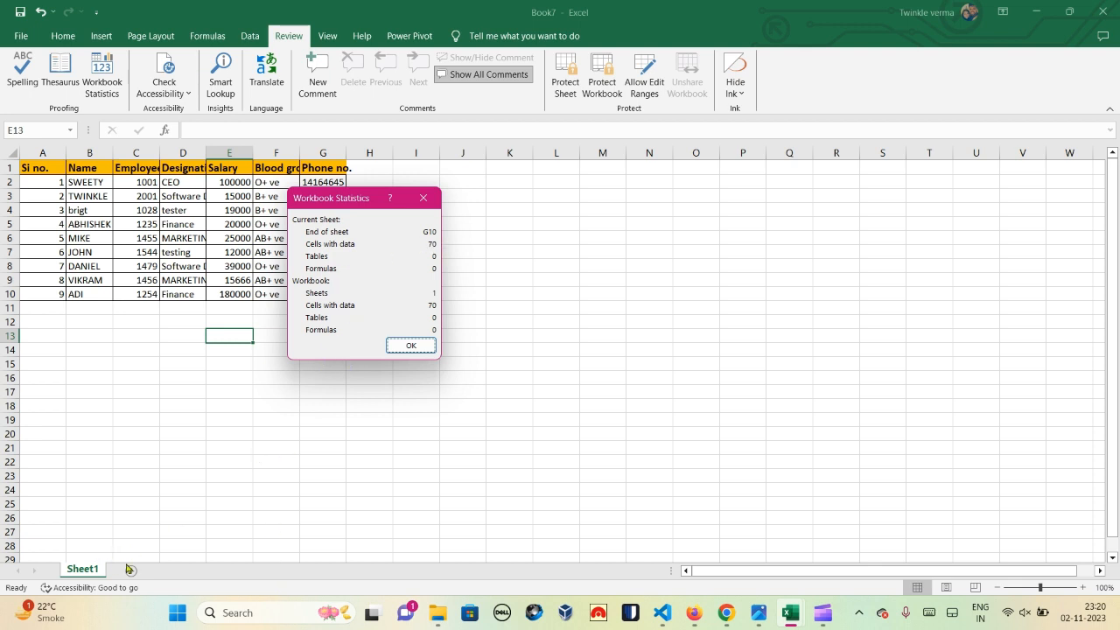
pyautogui.click(420, 345)
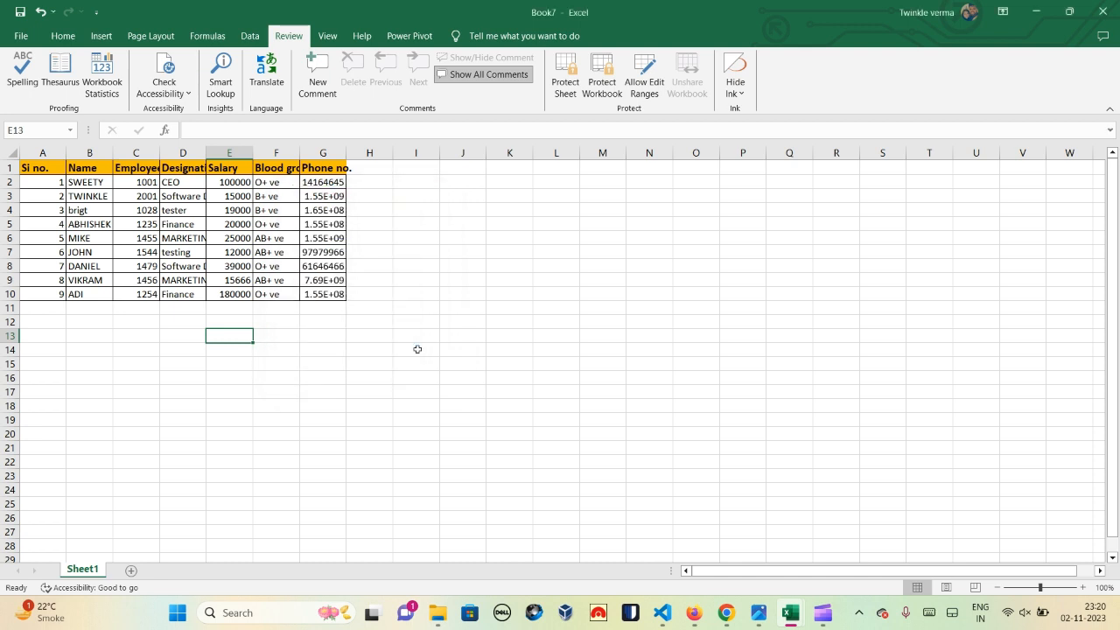
# Step: Bring the Book7 workbook back to the front and hide the Clipchamp screen-sharing bar
pyautogui.click(183, 95)
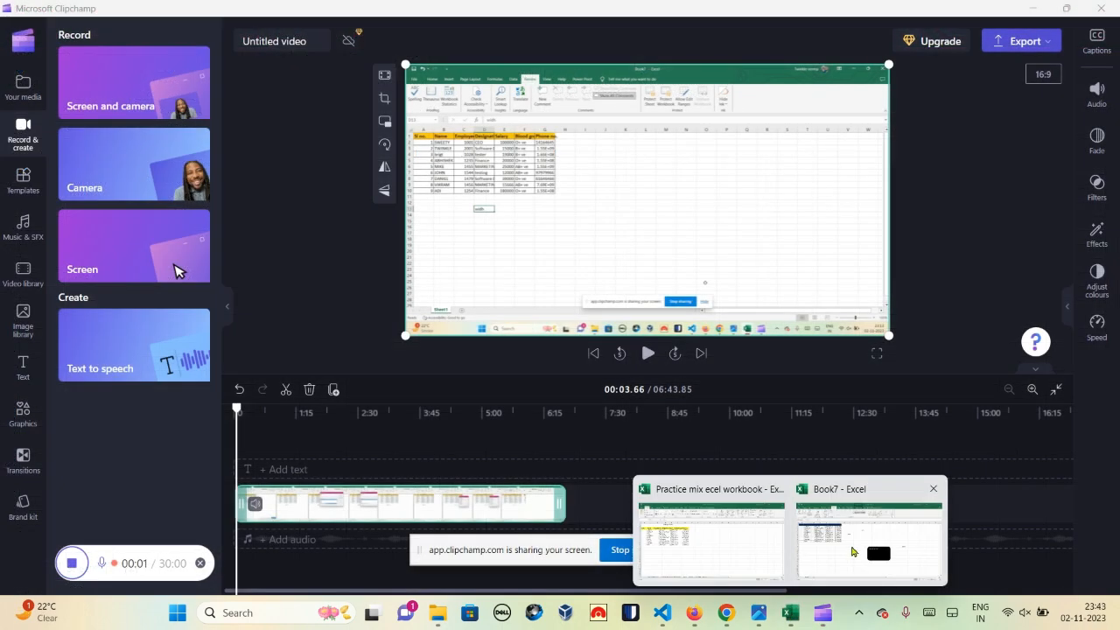
pyautogui.click(852, 551)
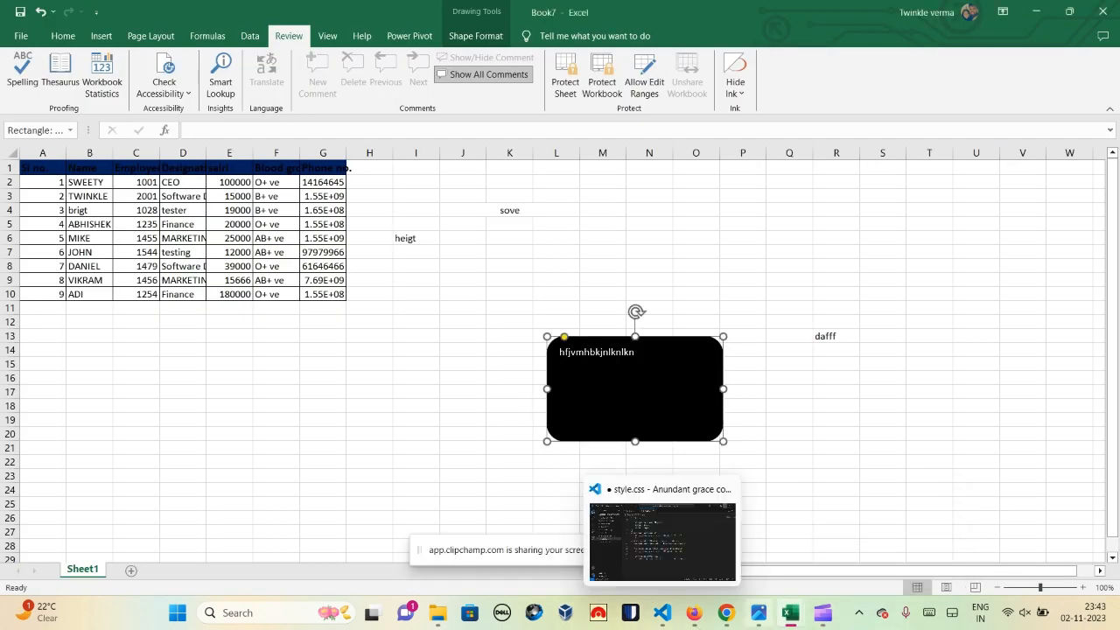
pyautogui.click(690, 552)
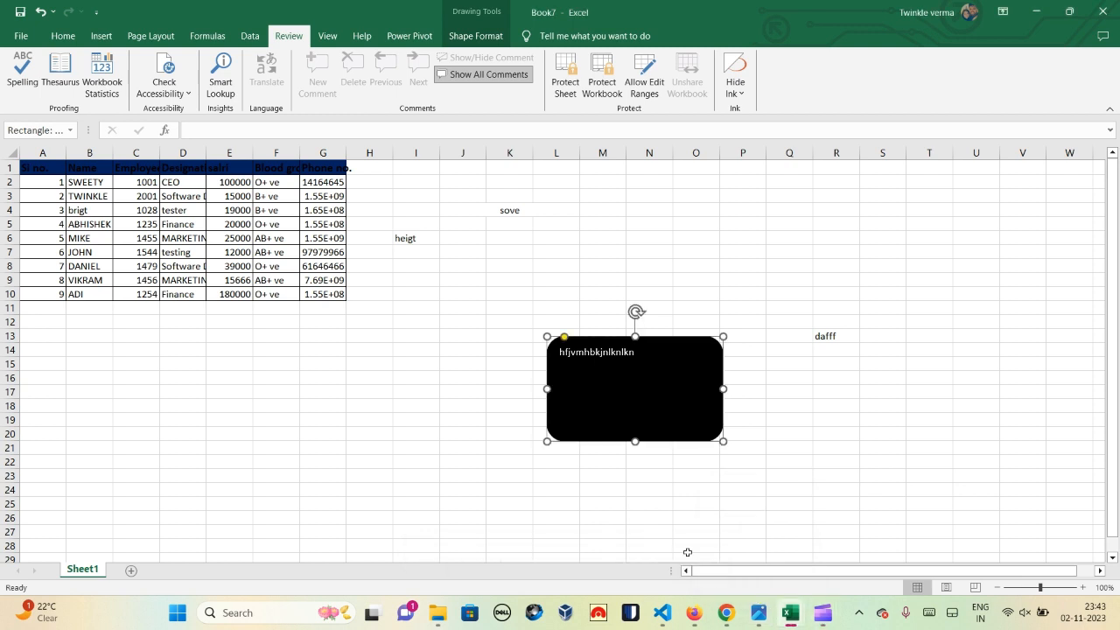
pyautogui.click(183, 98)
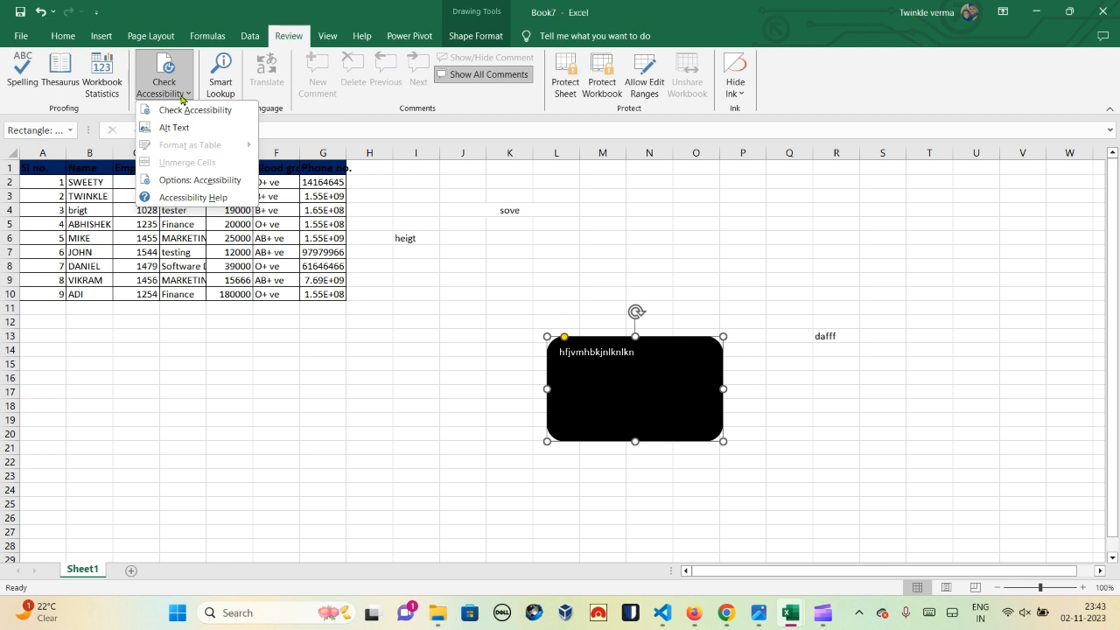
pyautogui.click(301, 243)
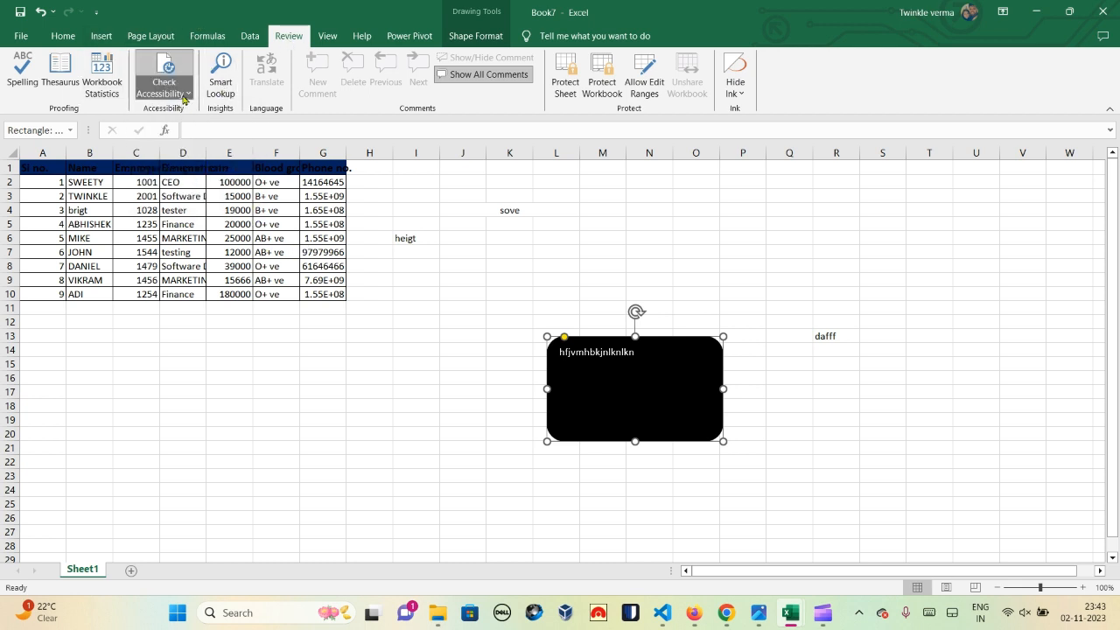
pyautogui.click(184, 98)
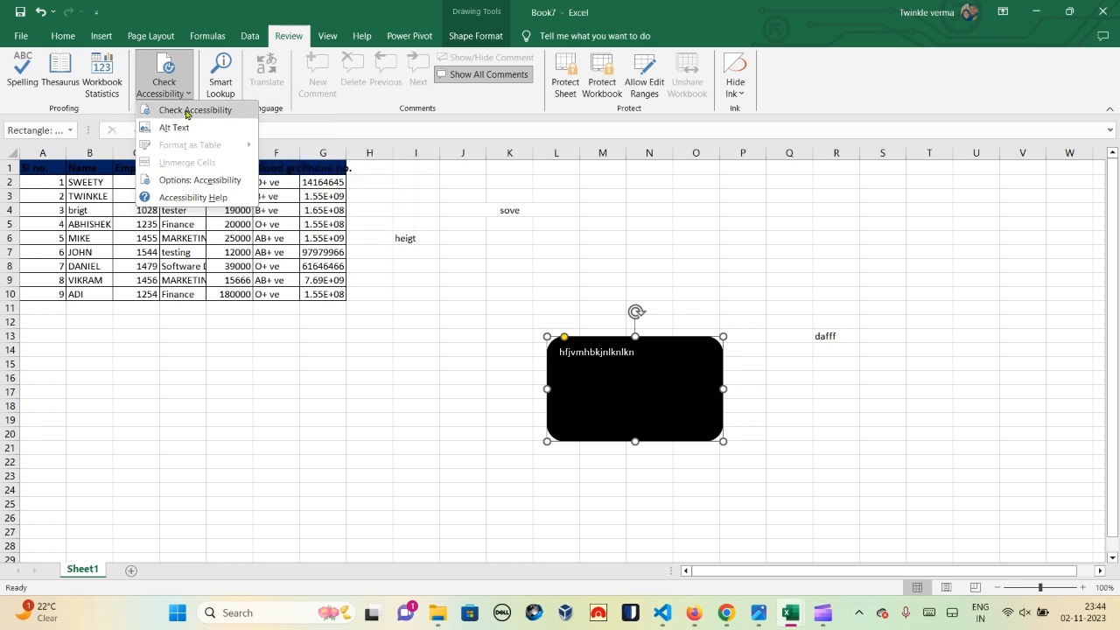
pyautogui.click(187, 111)
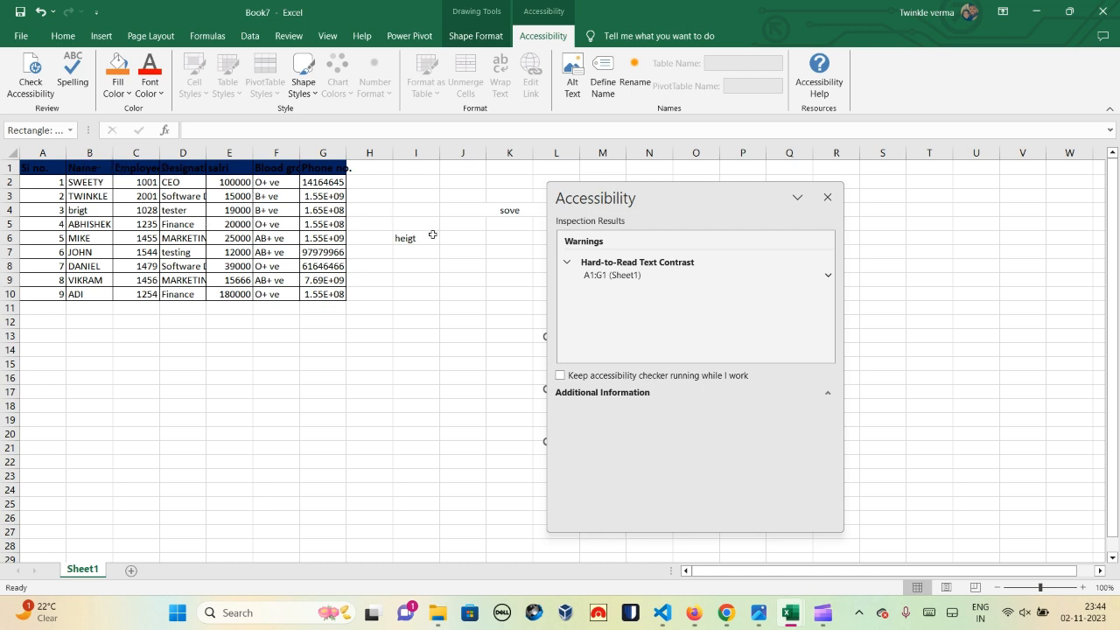
pyautogui.click(828, 198)
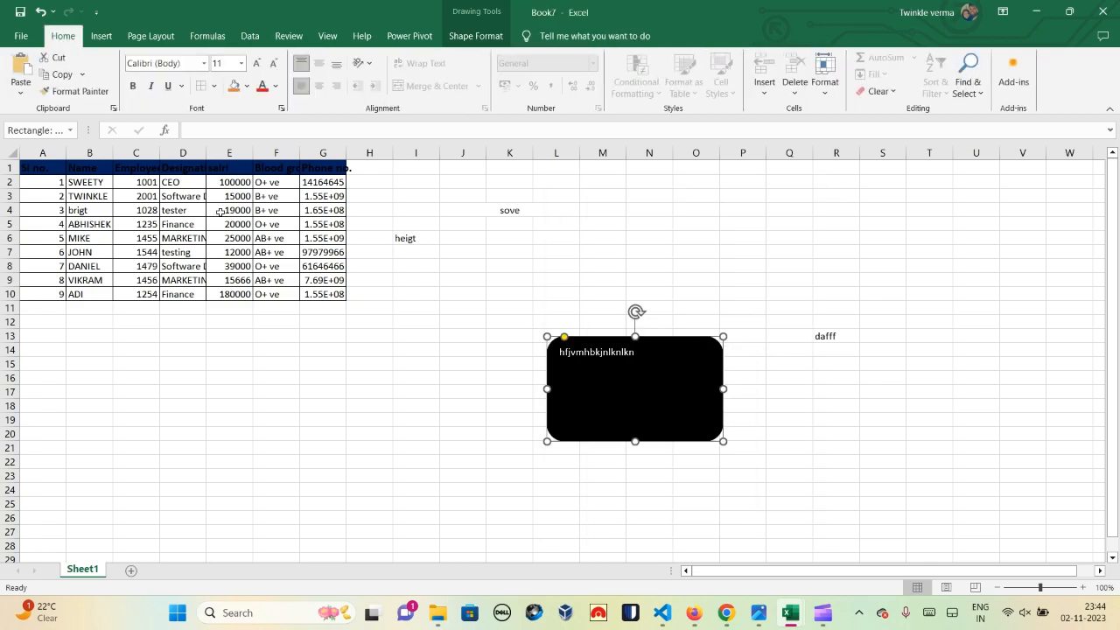
# Step: Run Check Accessibility from File > Info to flag low-contrast text in A1:G1
pyautogui.click(21, 36)
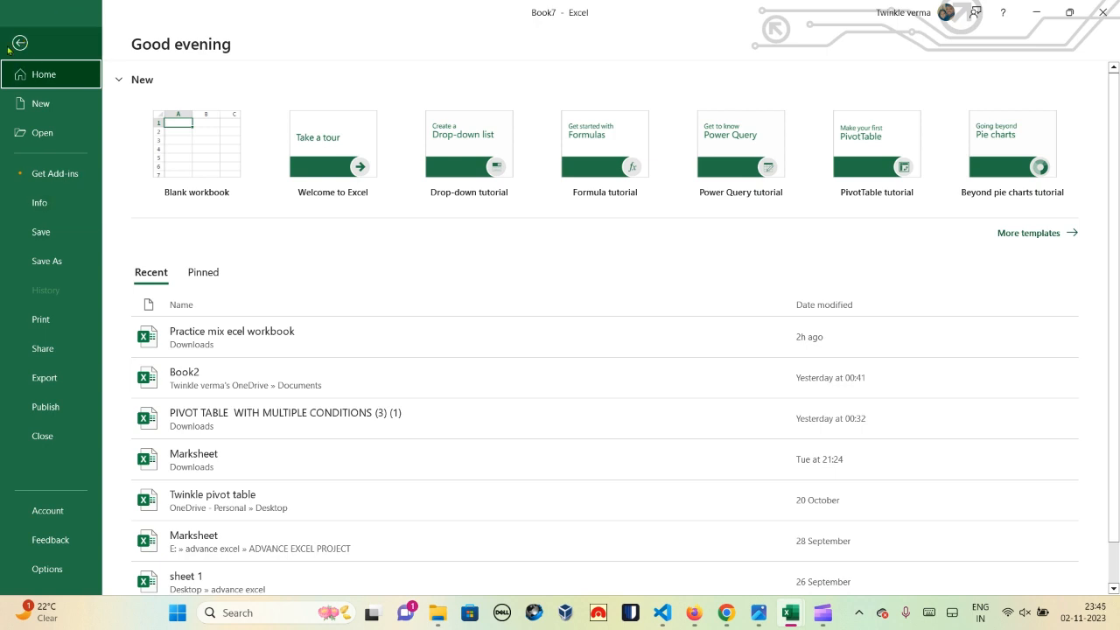
pyautogui.click(18, 42)
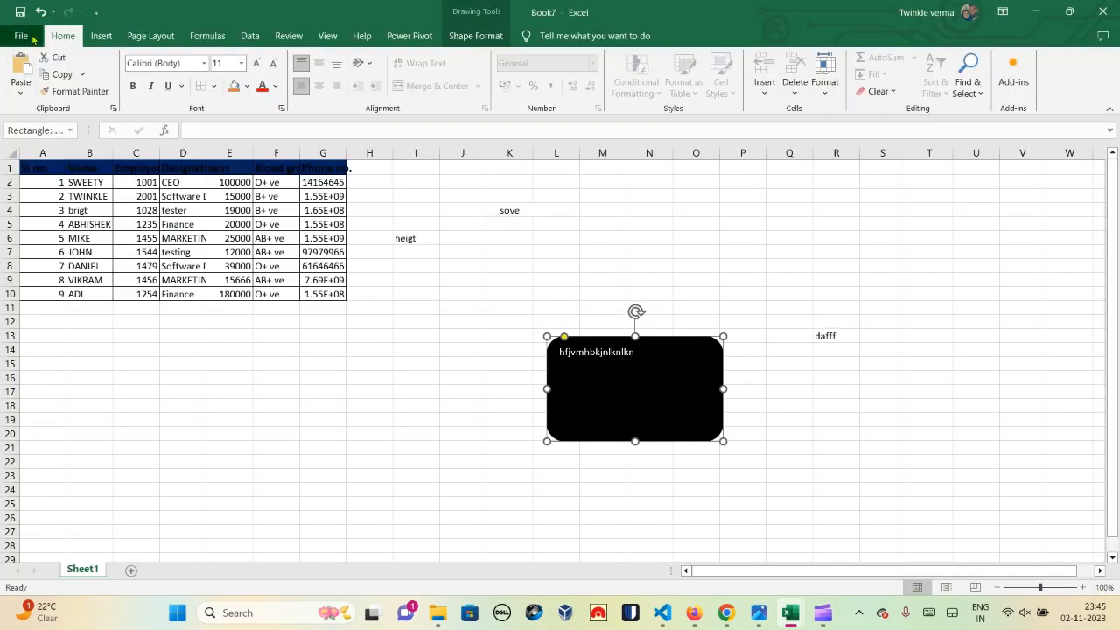
pyautogui.click(32, 38)
pyautogui.click(39, 202)
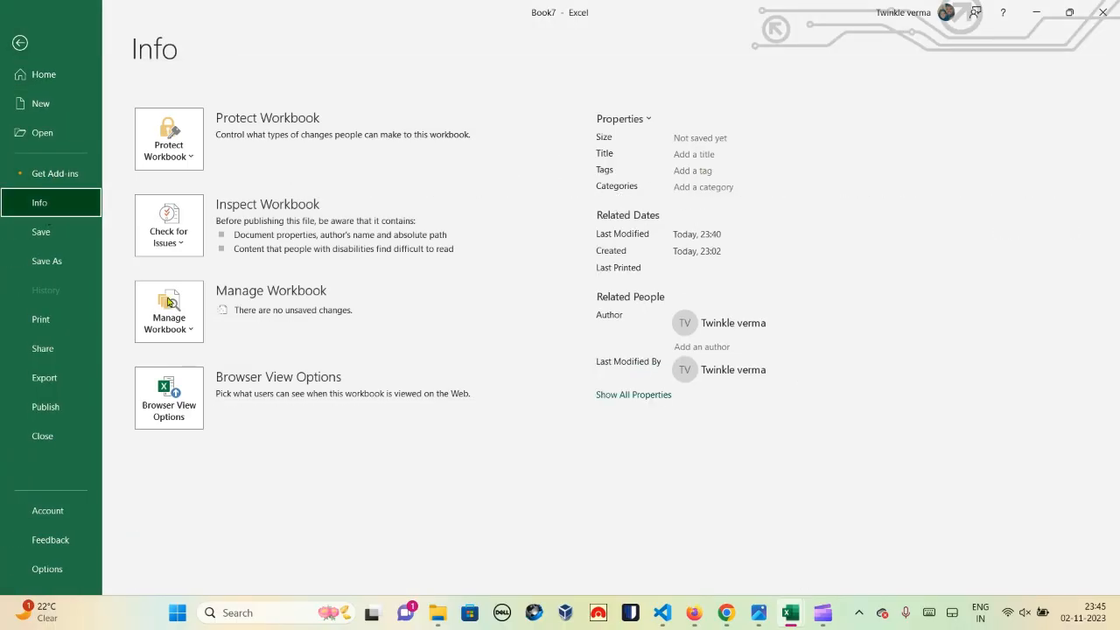
pyautogui.click(174, 235)
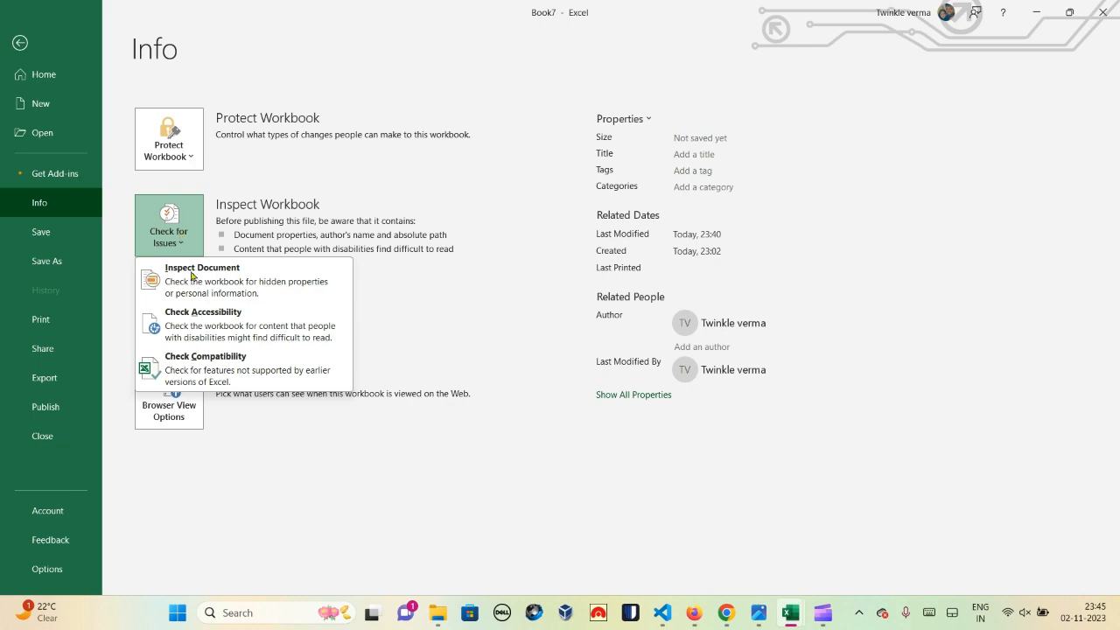
pyautogui.click(196, 321)
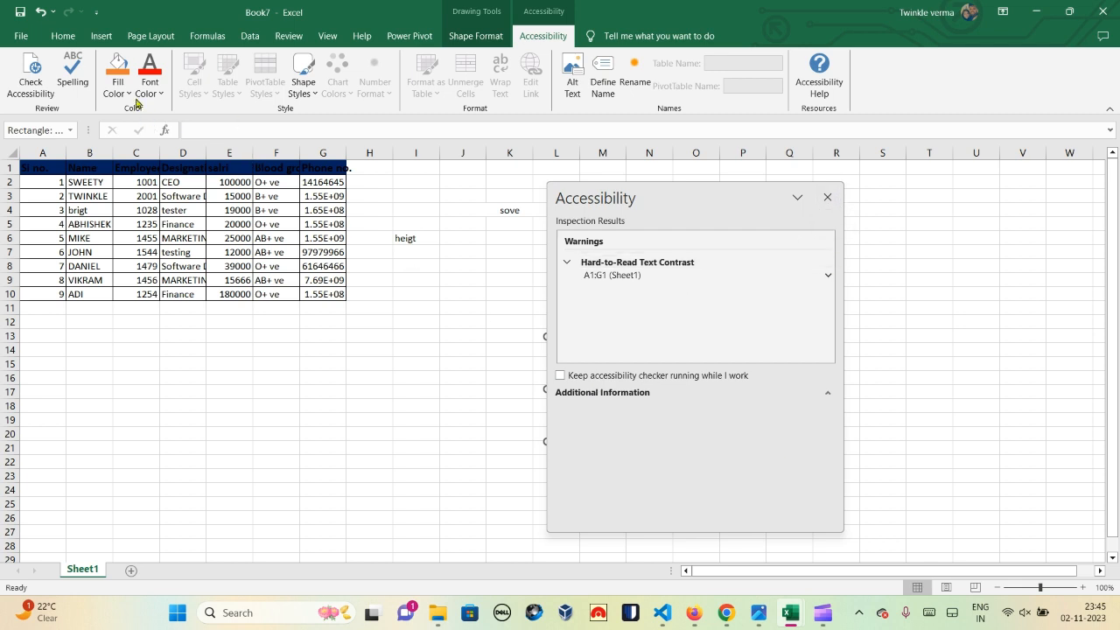
# Step: Fill header row A1:G1 with light gold to clear the contrast warning, then close the results
pyautogui.click(72, 166)
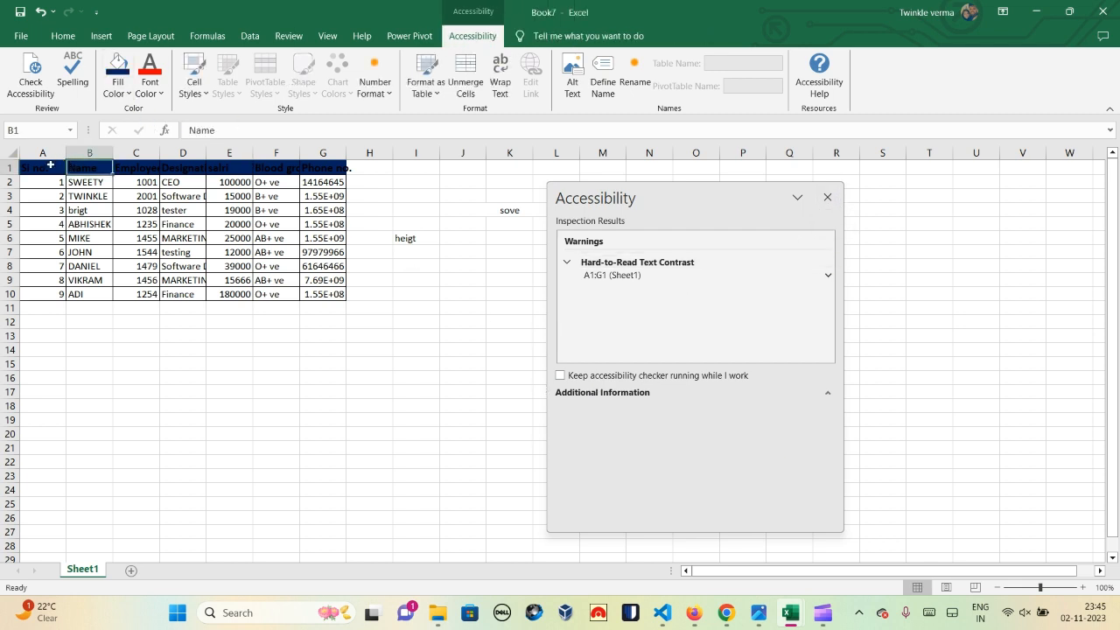
pyautogui.moveTo(50, 165); pyautogui.dragTo(345, 168)
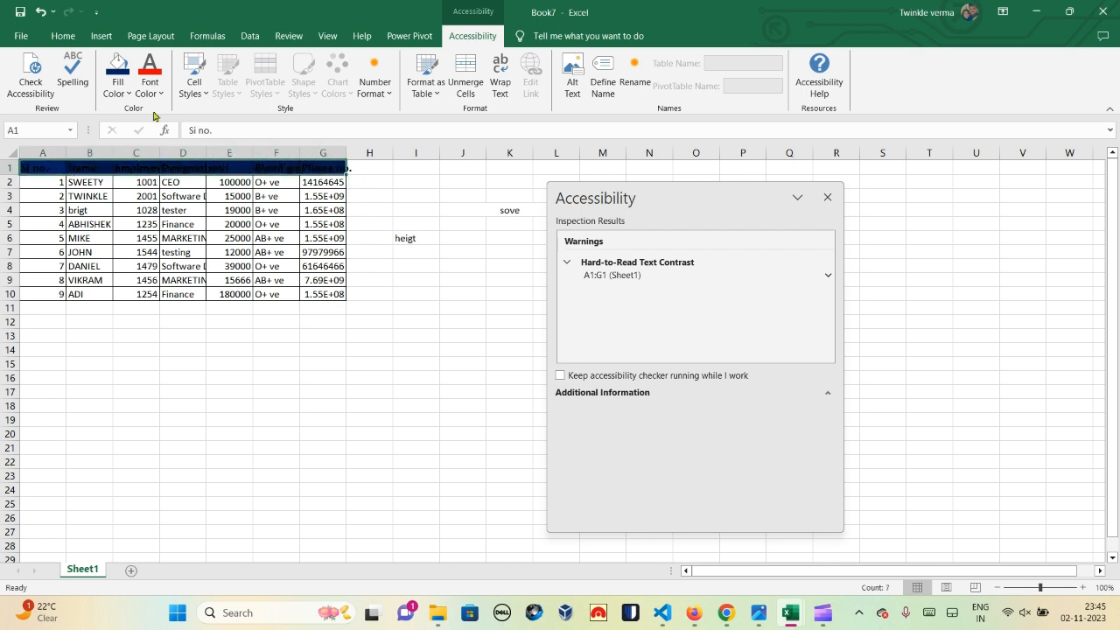
pyautogui.click(122, 95)
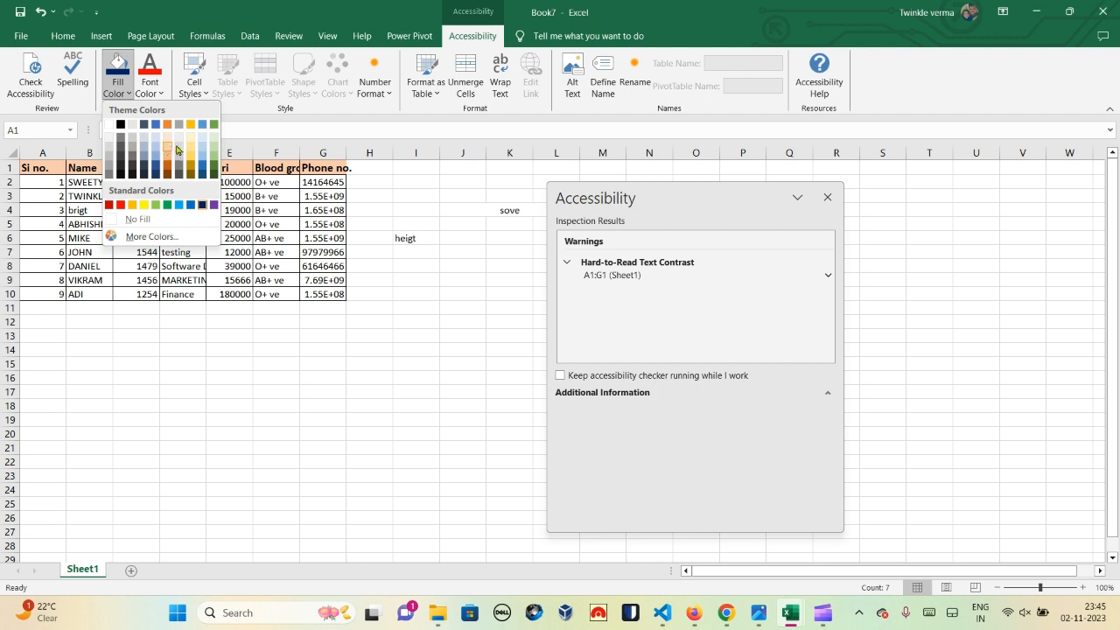
pyautogui.click(192, 151)
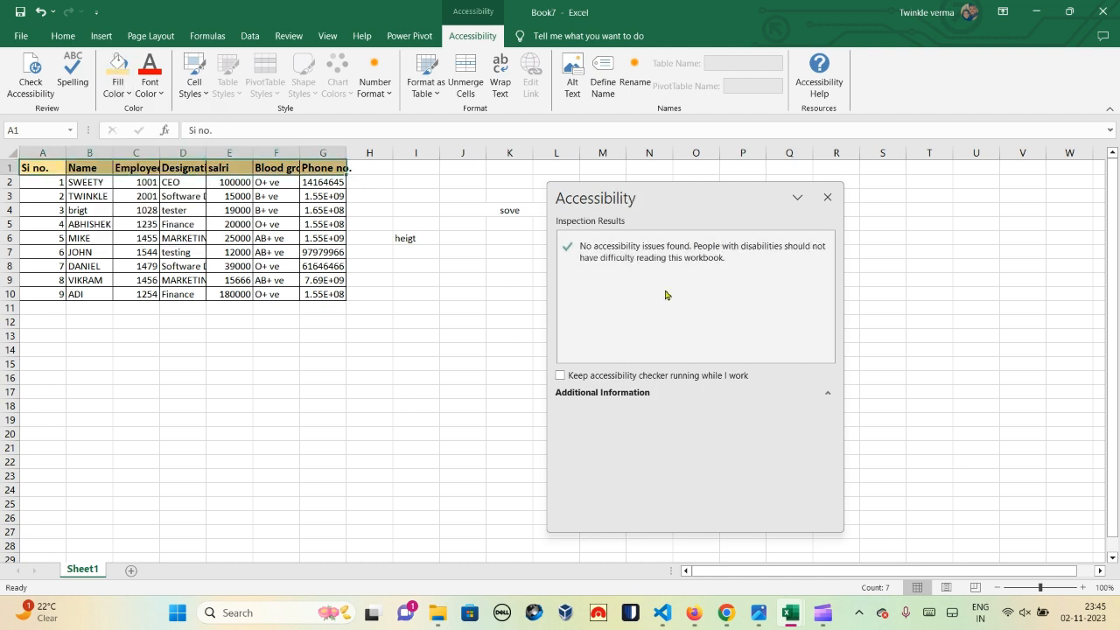
pyautogui.click(825, 199)
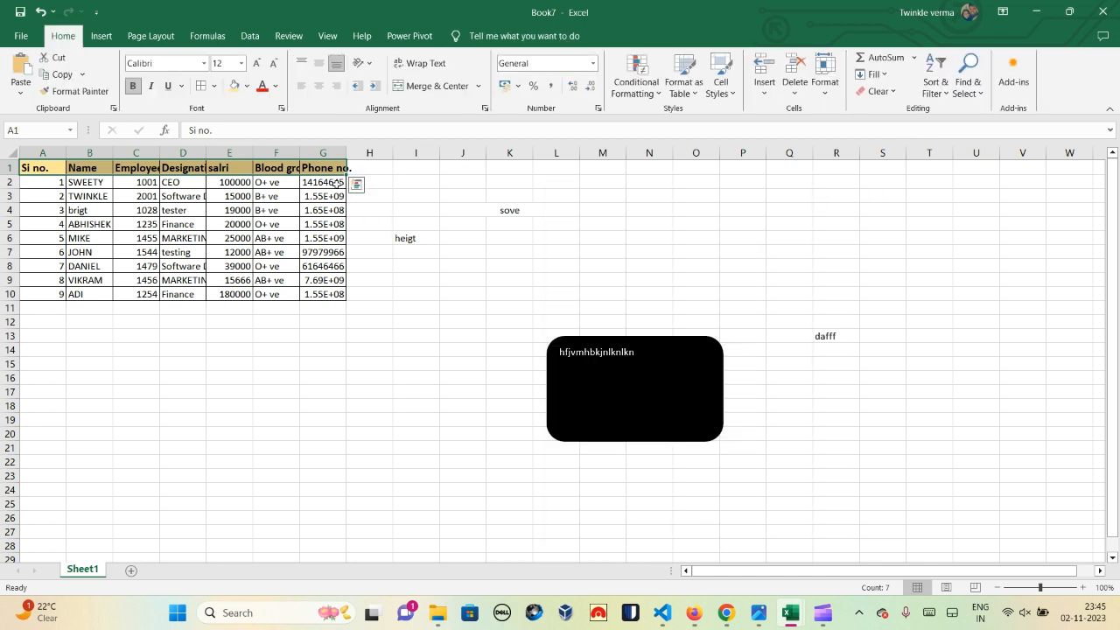
# Step: Autofit column F to its Blood group heading and show the Check Accessibility options
pyautogui.doubleClick(299, 150)
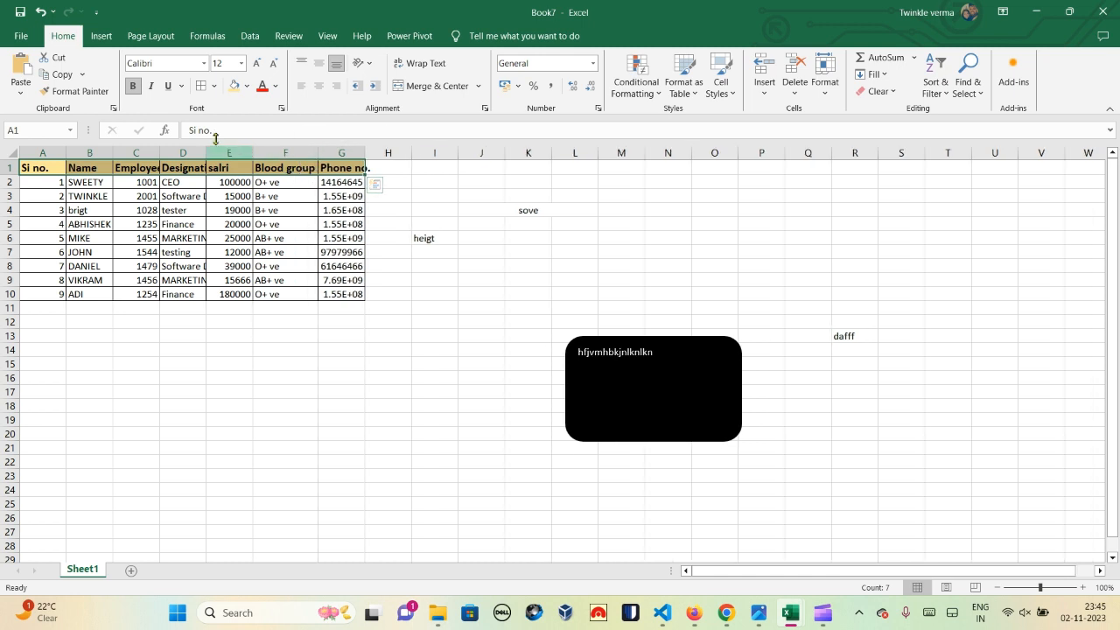
pyautogui.click(289, 36)
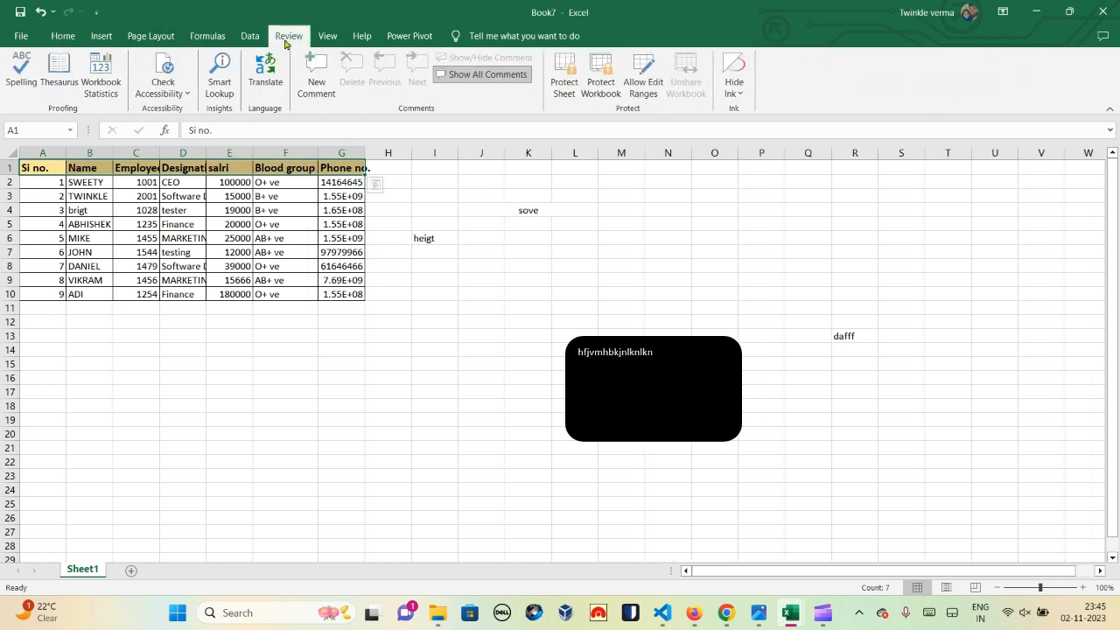
pyautogui.click(171, 91)
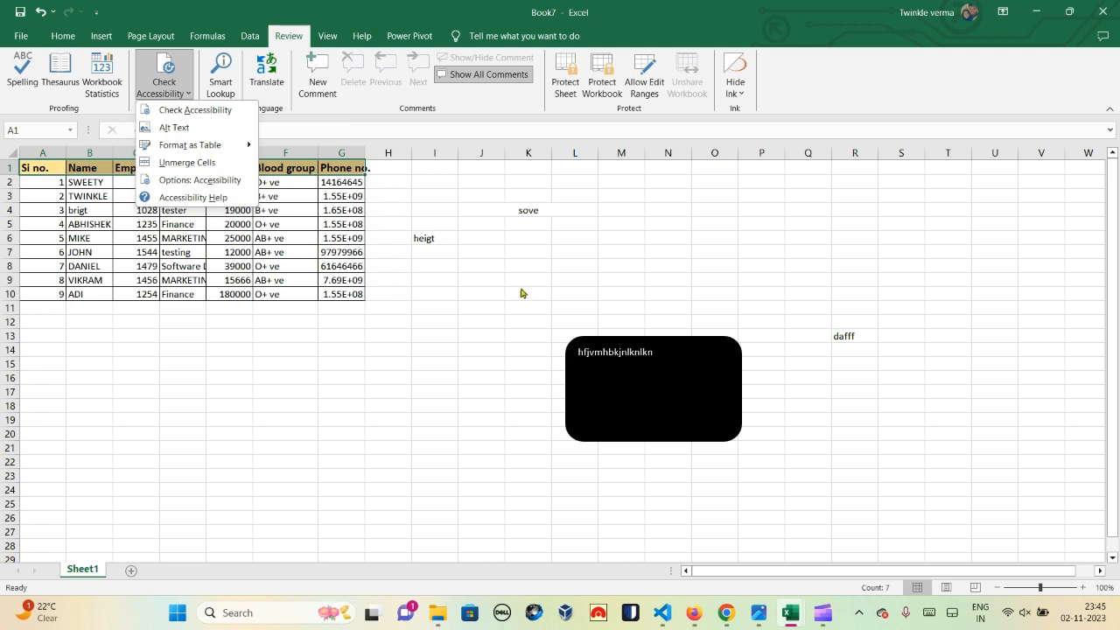
# Step: Replace the rounded rectangle's alt text 'dear' with 'human' in the Alt Text pane
pyautogui.click(193, 128)
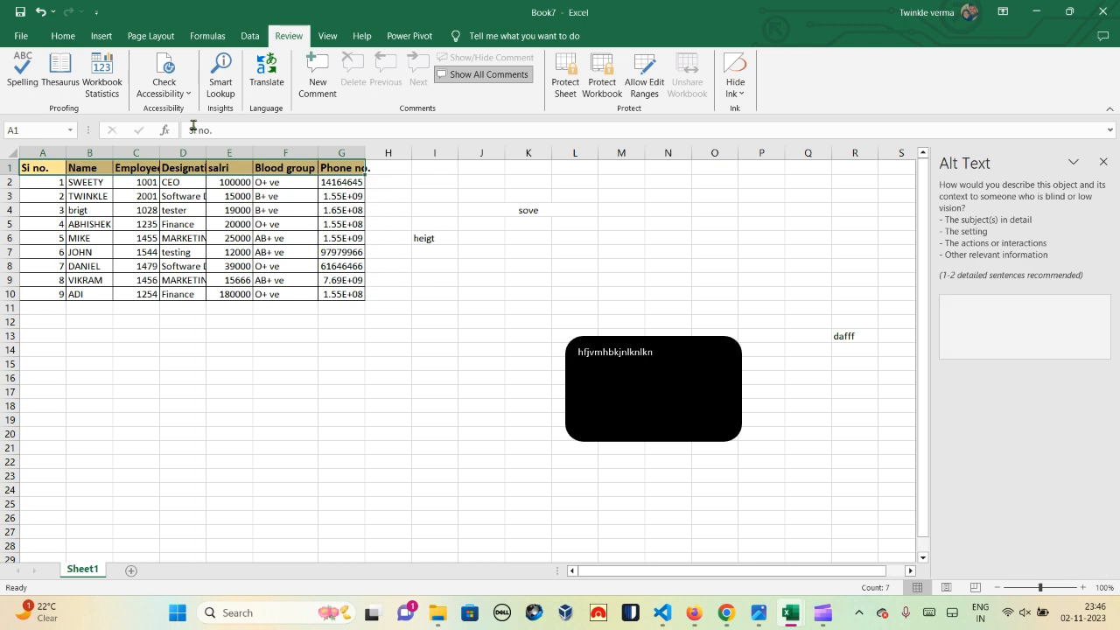
pyautogui.click(657, 344)
pyautogui.click(1004, 313)
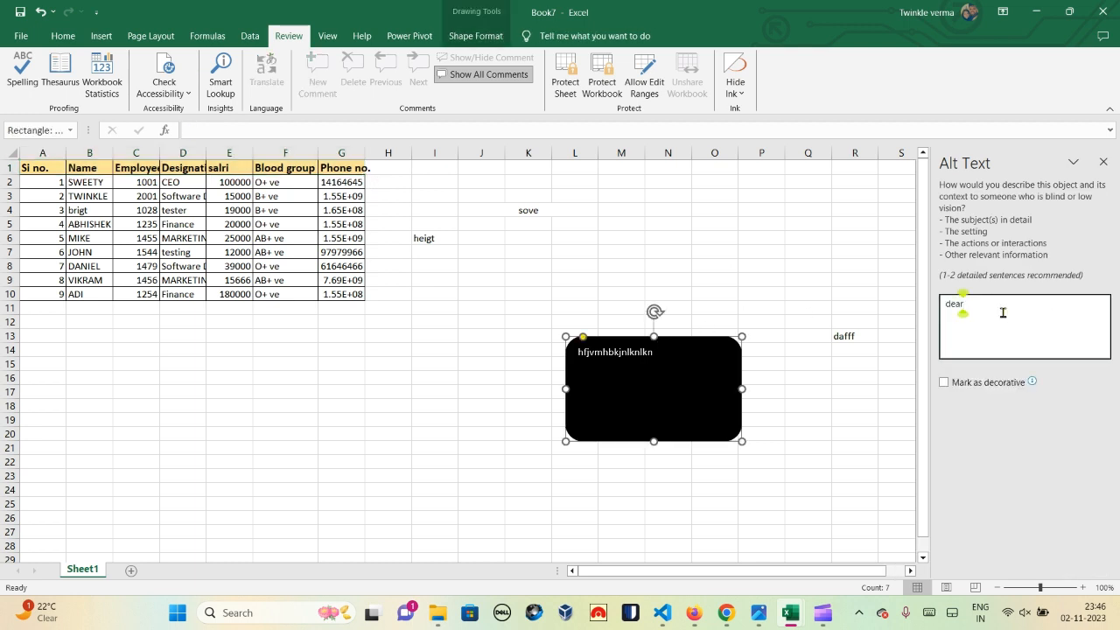
pyautogui.press('BackSpace')
pyautogui.press('BackSpace')
pyautogui.press('BackSpace')
pyautogui.press('BackSpace')
pyautogui.write('human')
pyautogui.click(1104, 161)
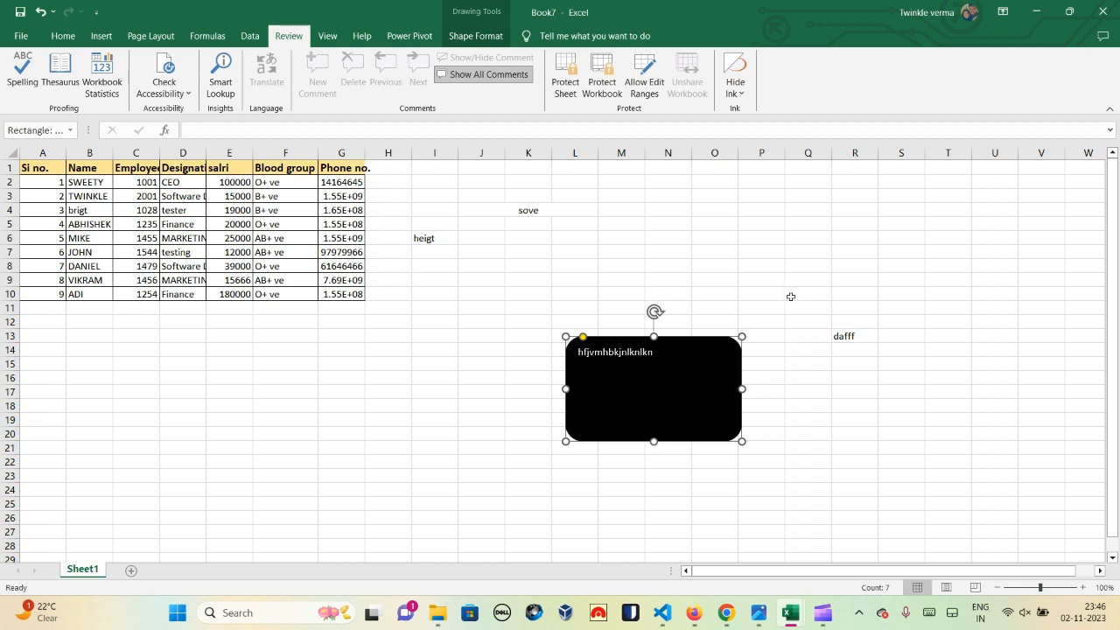
# Step: Reselect the rectangle and enter 'human' again as its alt text description
pyautogui.click(850, 233)
pyautogui.click(688, 377)
pyautogui.click(170, 89)
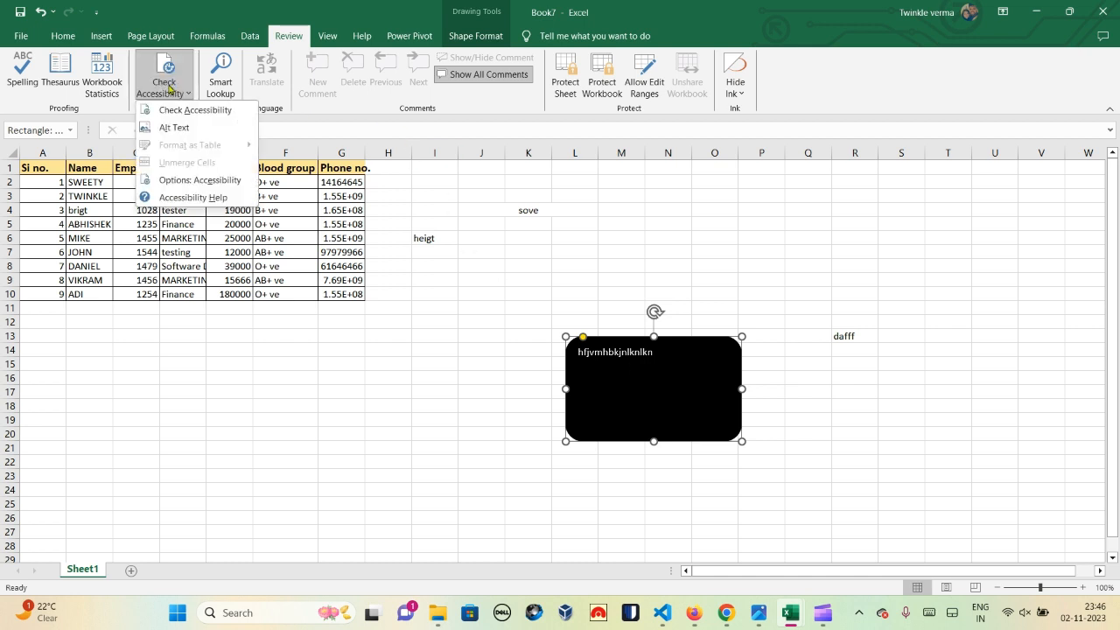
pyautogui.click(179, 129)
pyautogui.write('human')
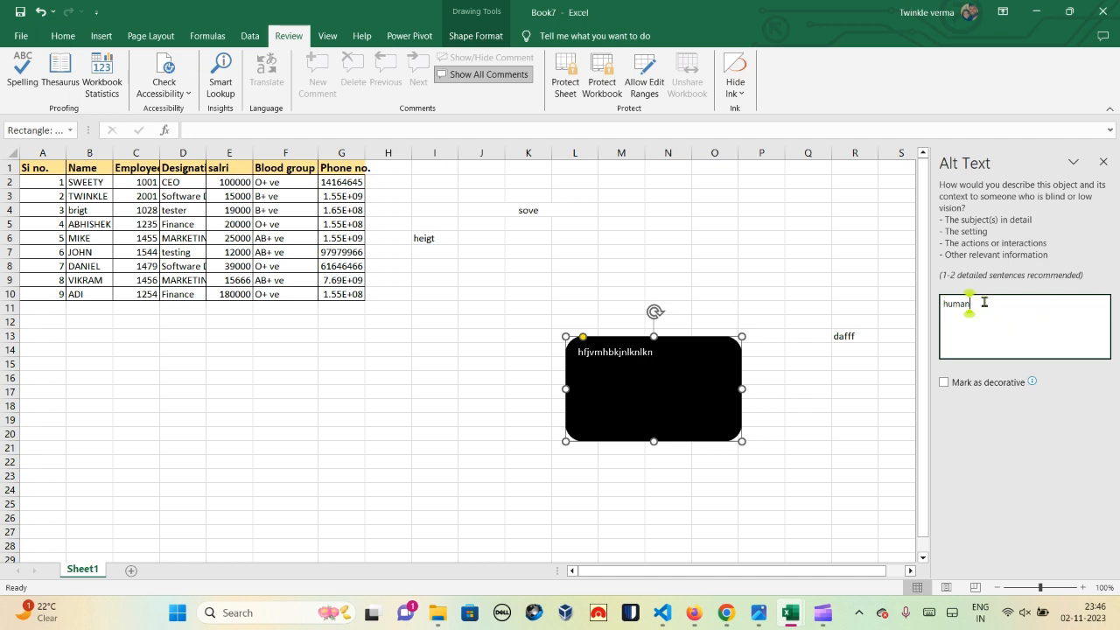
pyautogui.click(1102, 164)
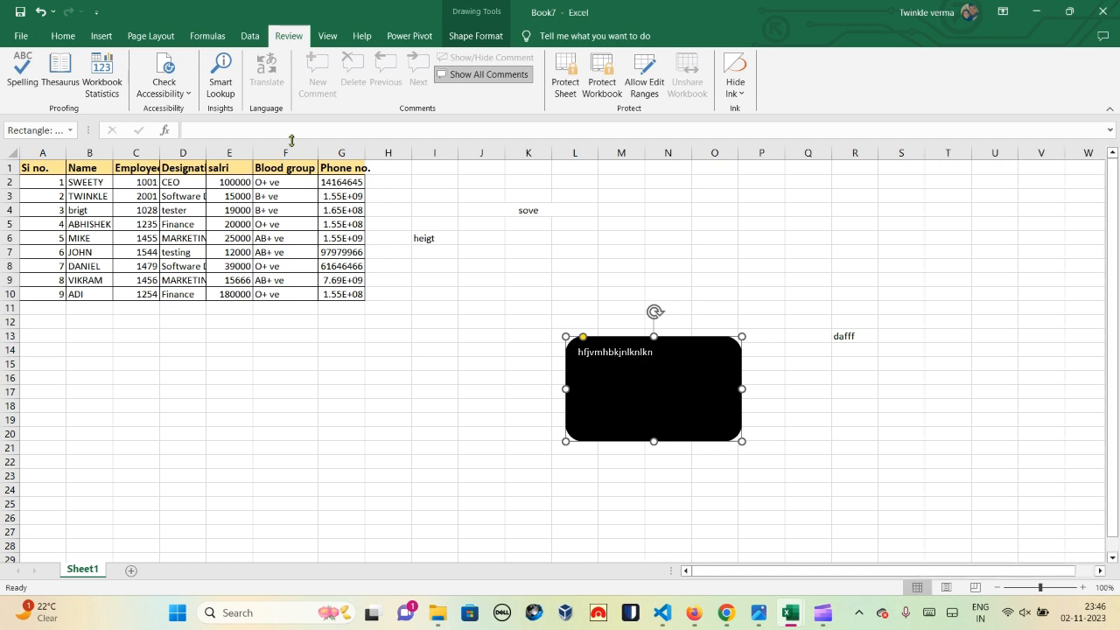
# Step: Delete the black rounded rectangle, then select the 'sove' cell and browse table styles without choosing one
pyautogui.click(174, 96)
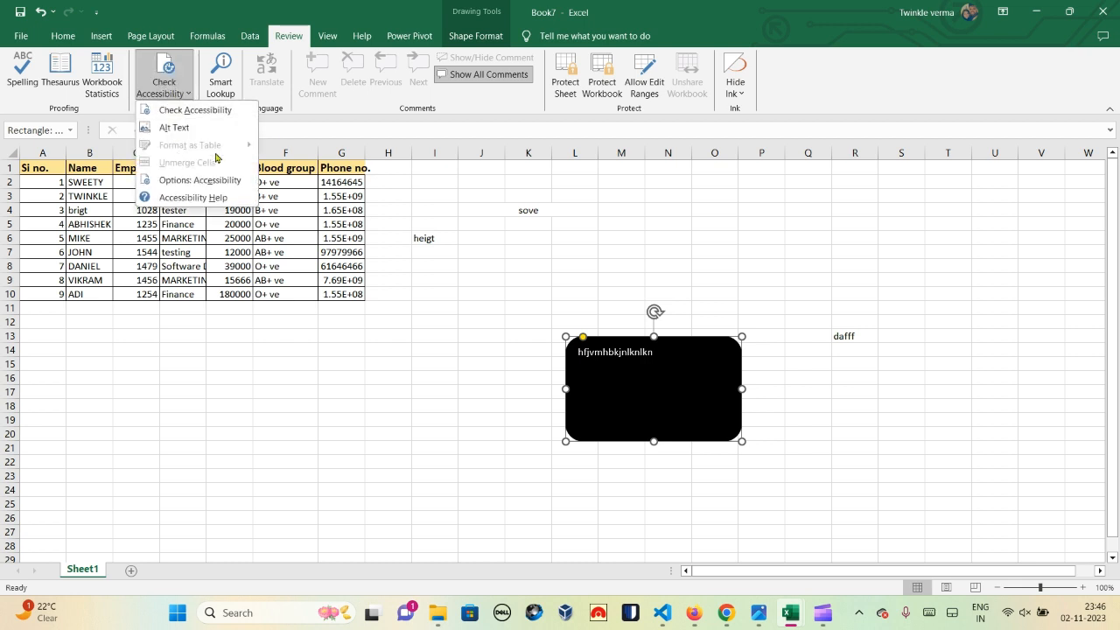
pyautogui.click(409, 274)
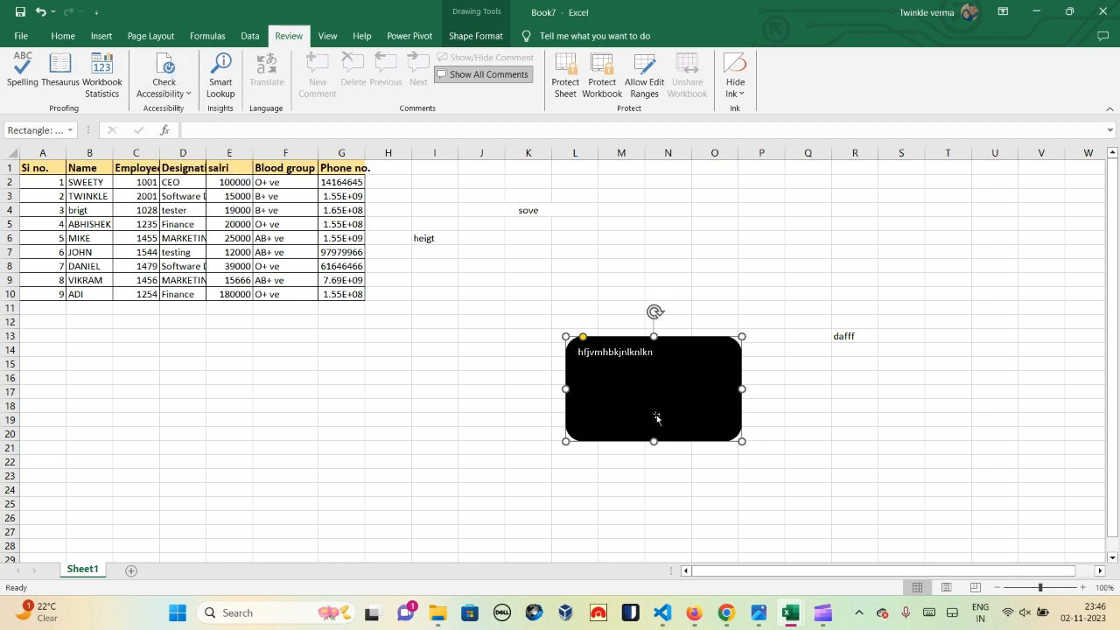
pyautogui.press('Delete')
pyautogui.click(548, 207)
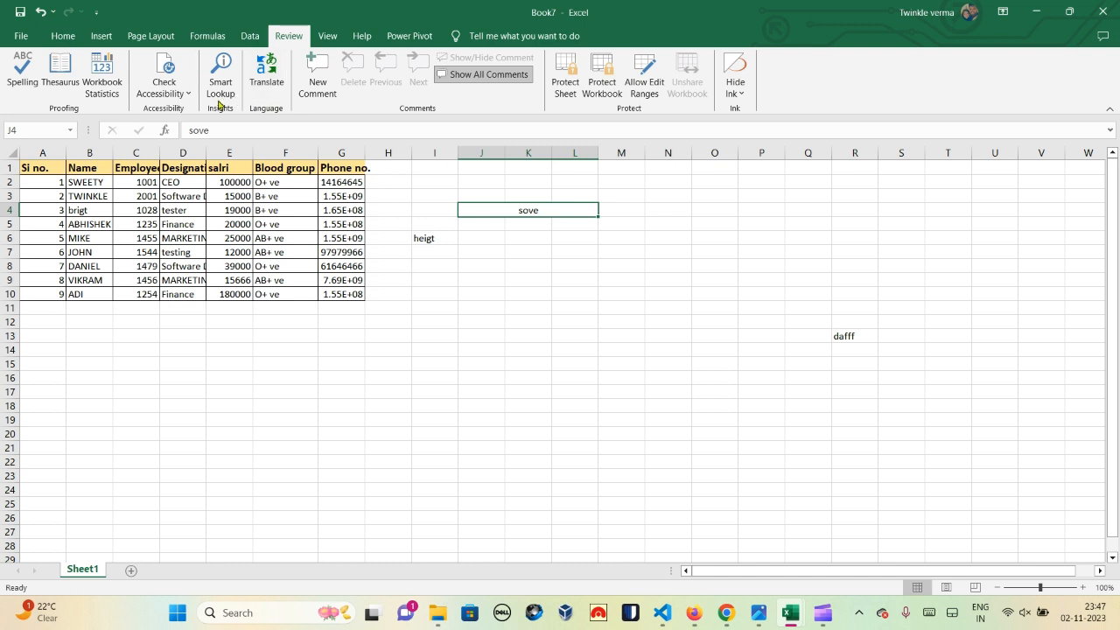
pyautogui.click(190, 91)
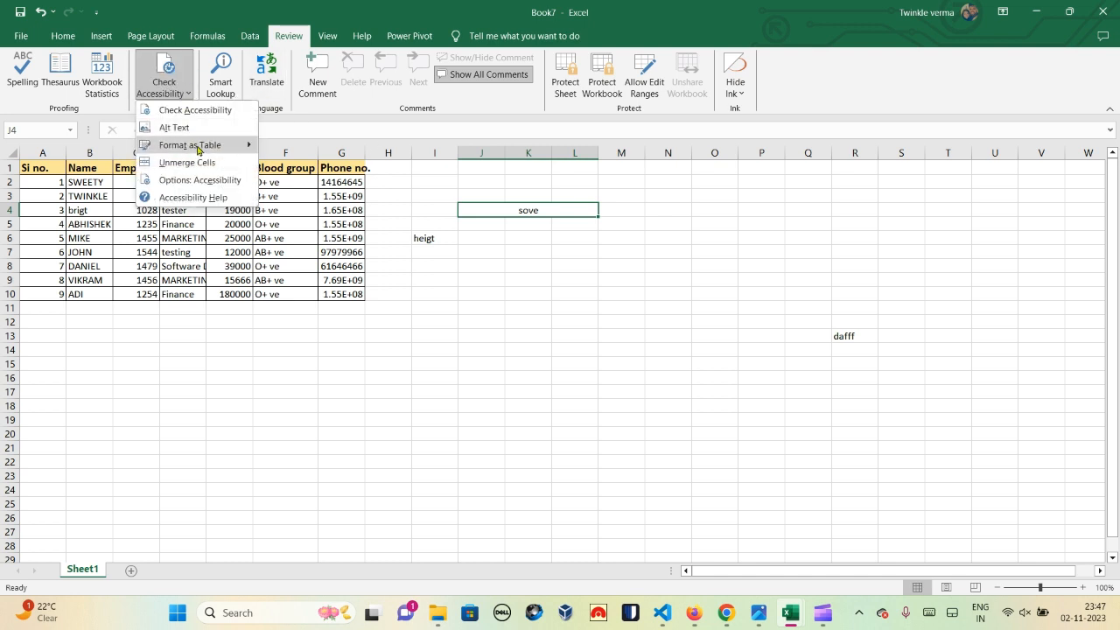
pyautogui.moveTo(199, 150)
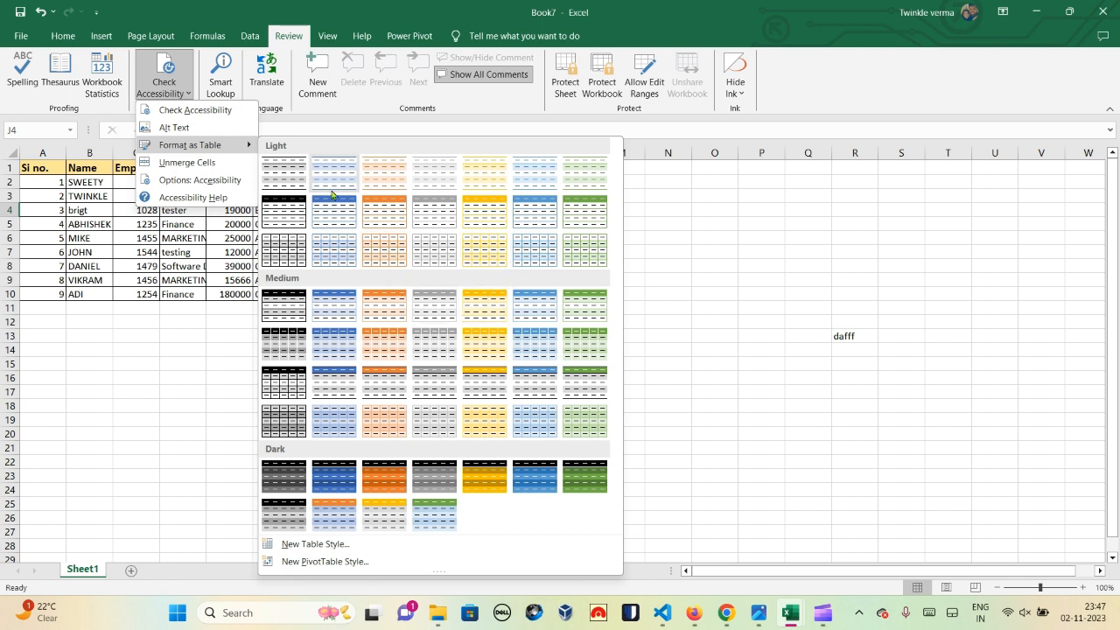
pyautogui.click(125, 258)
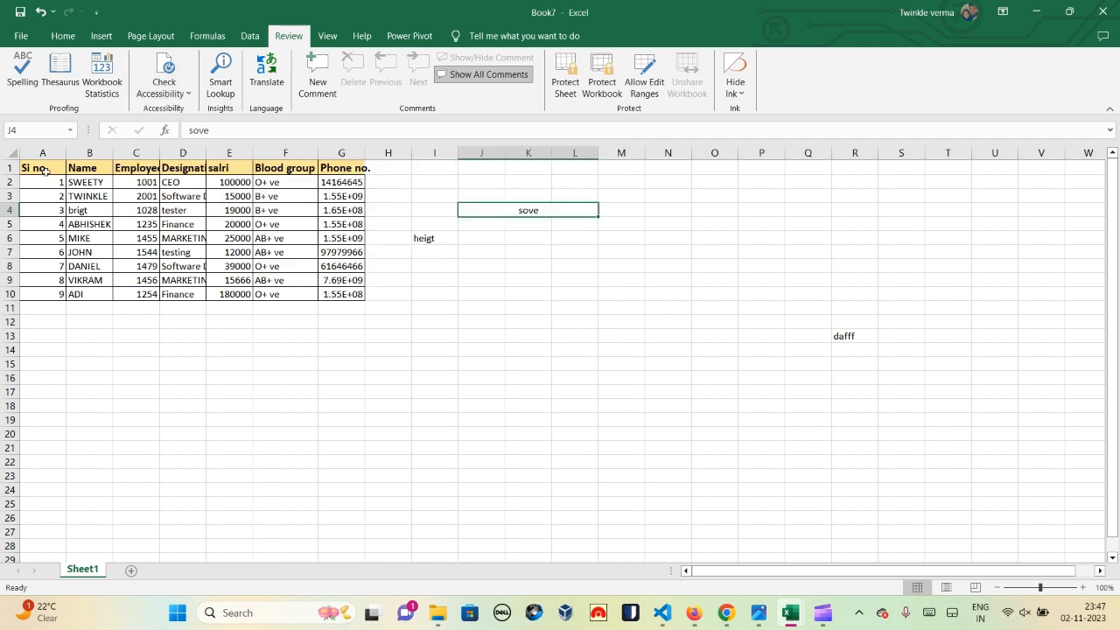
# Step: Format A1:G10 as a green banded table with headers, creating Table2
pyautogui.moveTo(41, 167); pyautogui.dragTo(350, 294)
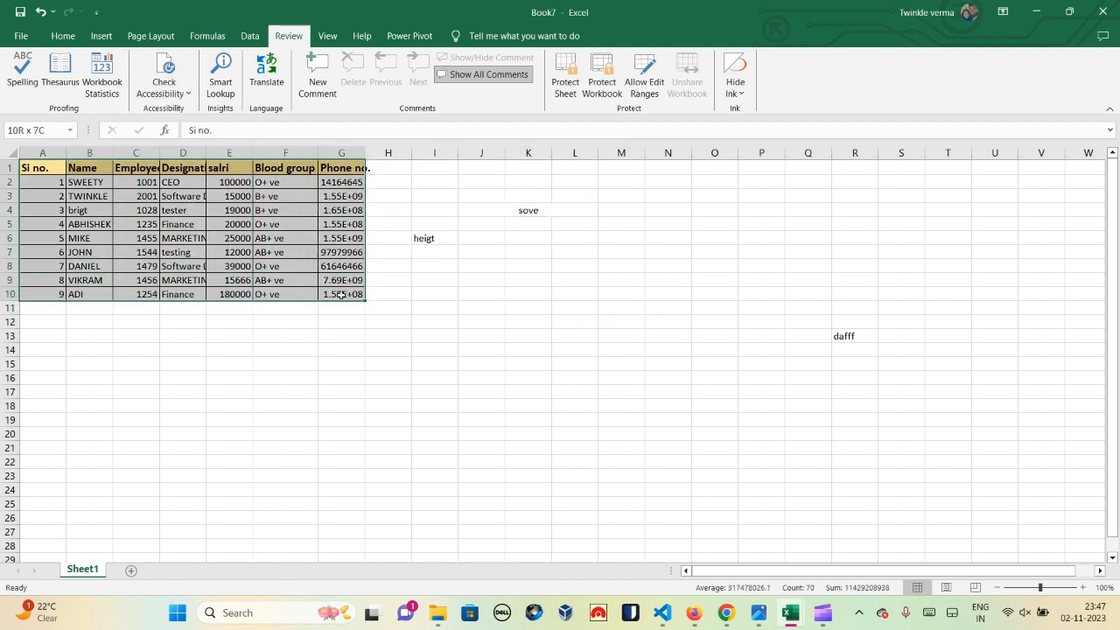
pyautogui.click(185, 94)
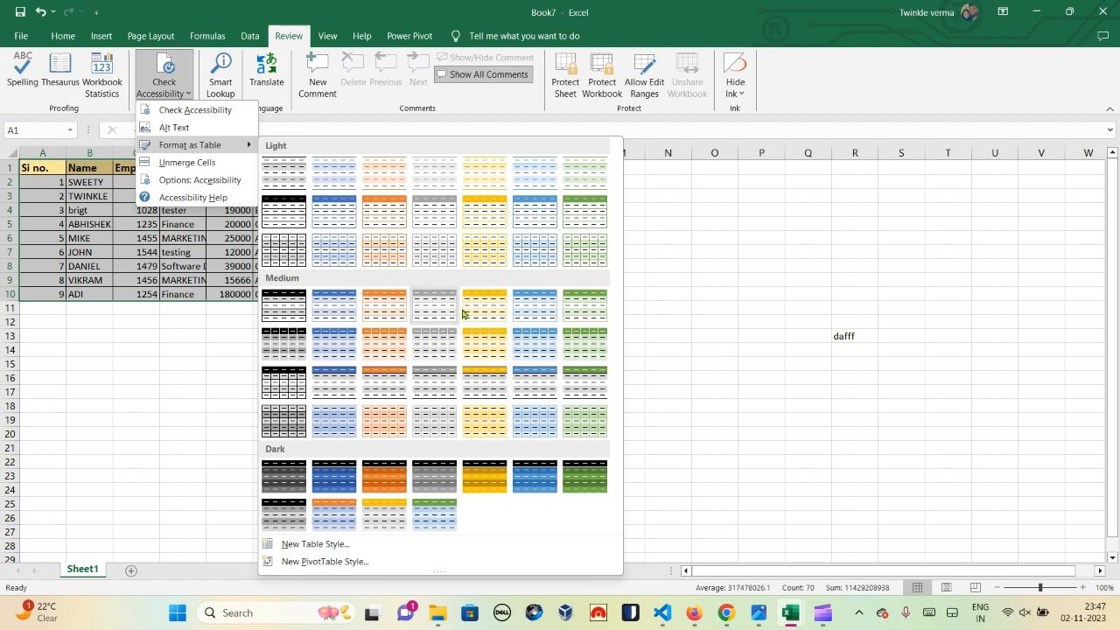
pyautogui.click(387, 388)
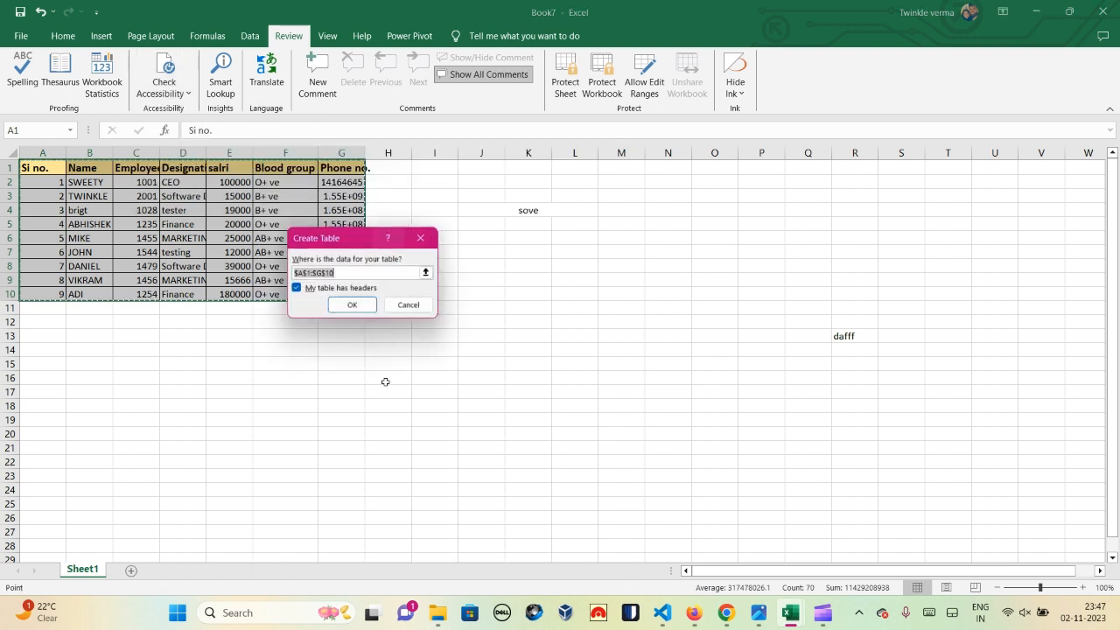
pyautogui.click(354, 308)
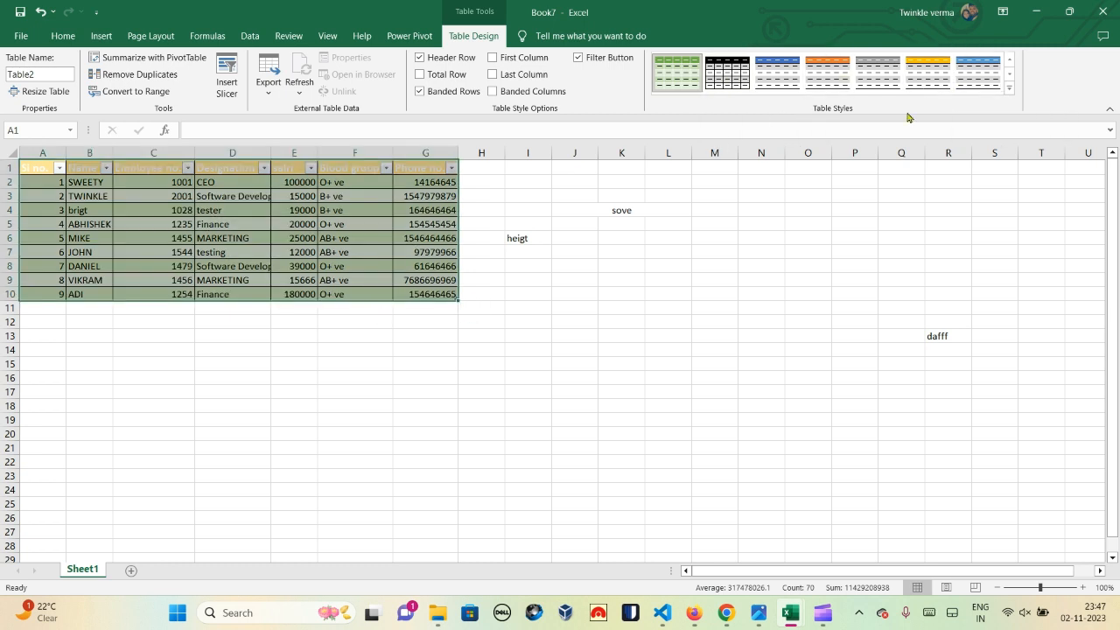
pyautogui.click(371, 250)
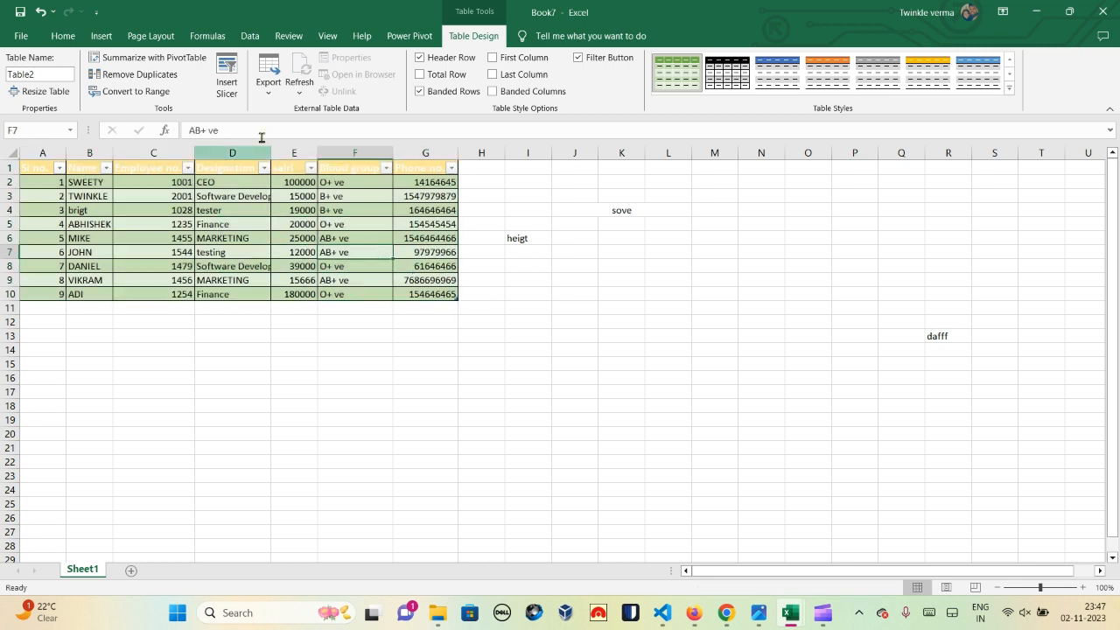
# Step: Browse the Check Accessibility list and the Home tab, then return to Review
pyautogui.click(286, 43)
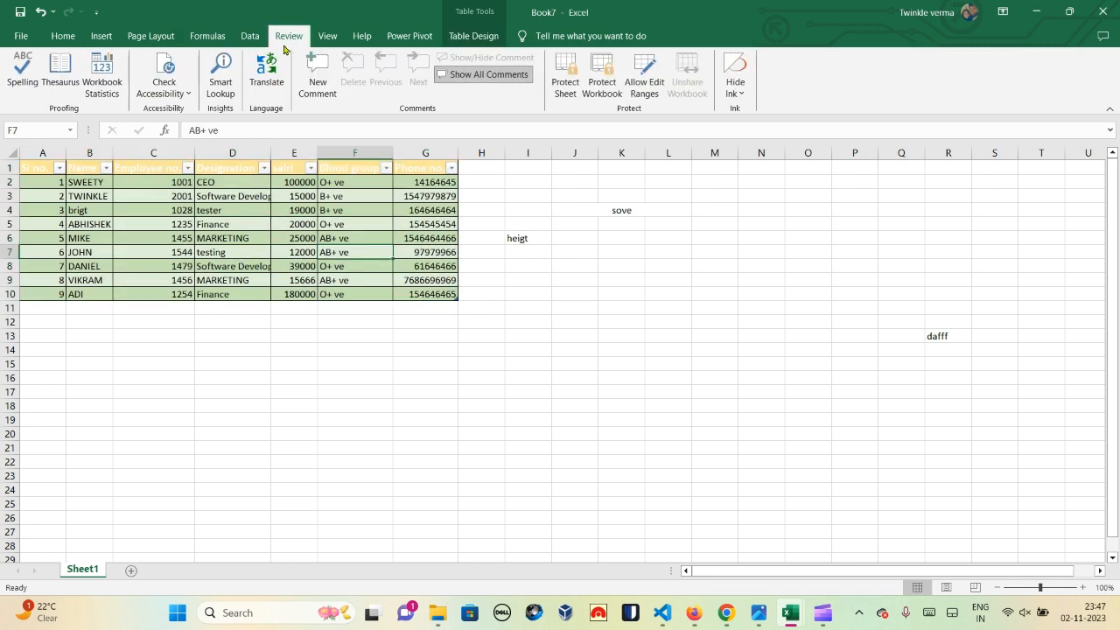
pyautogui.click(183, 93)
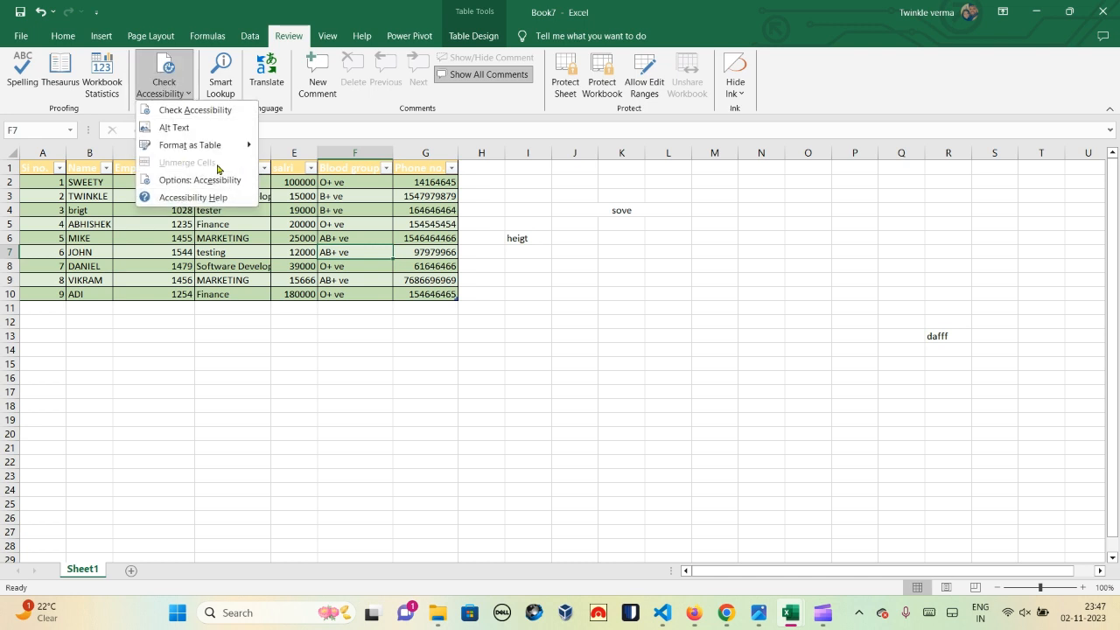
pyautogui.click(503, 208)
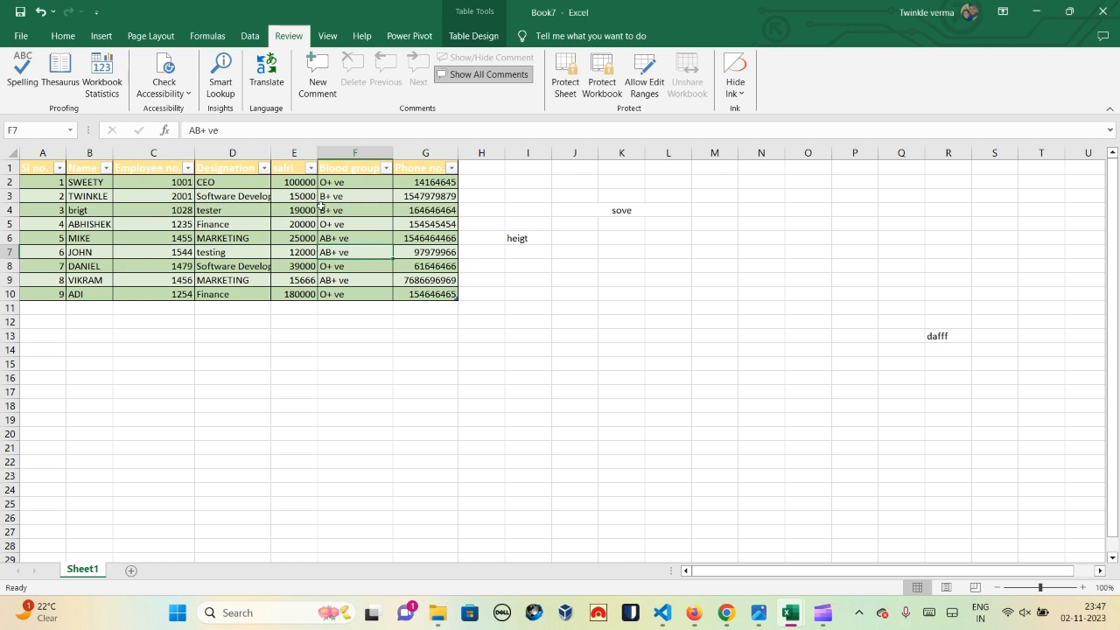
pyautogui.click(180, 94)
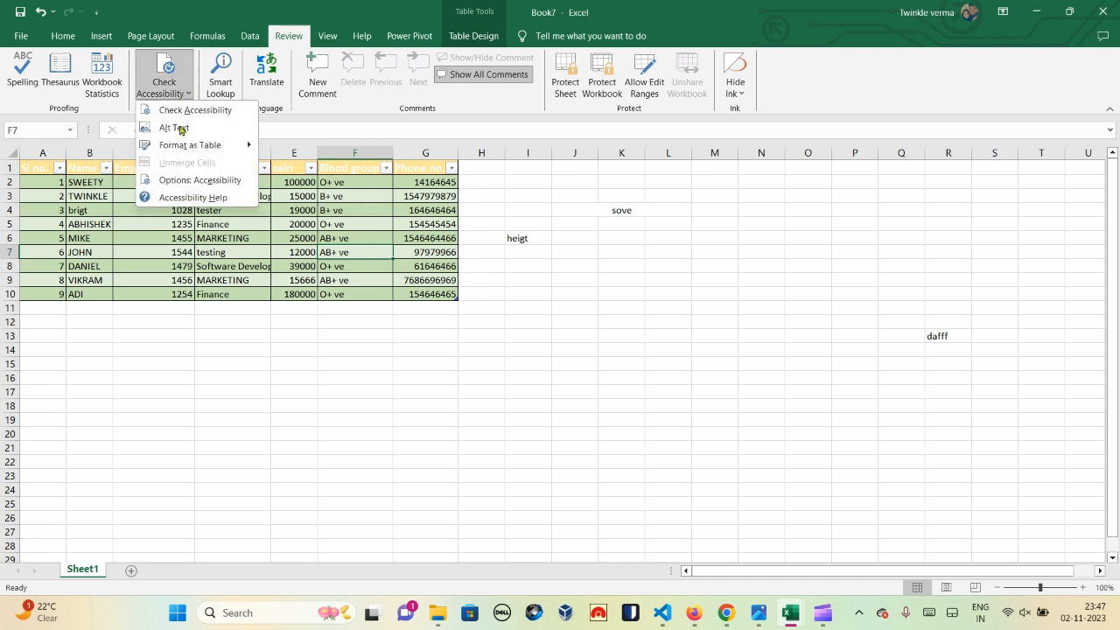
pyautogui.click(63, 37)
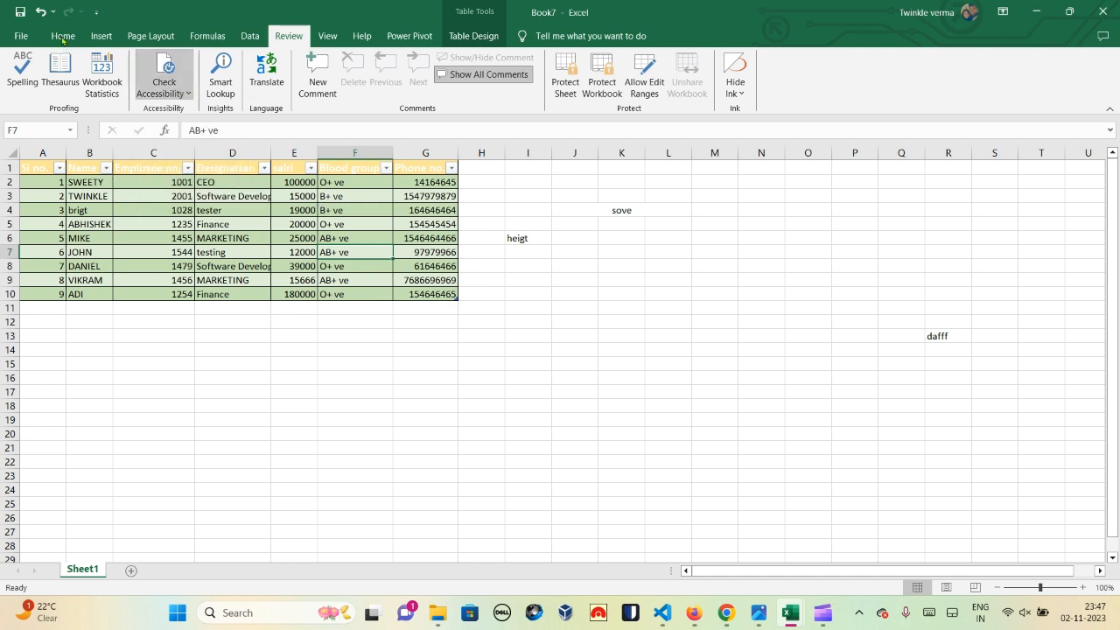
pyautogui.click(63, 37)
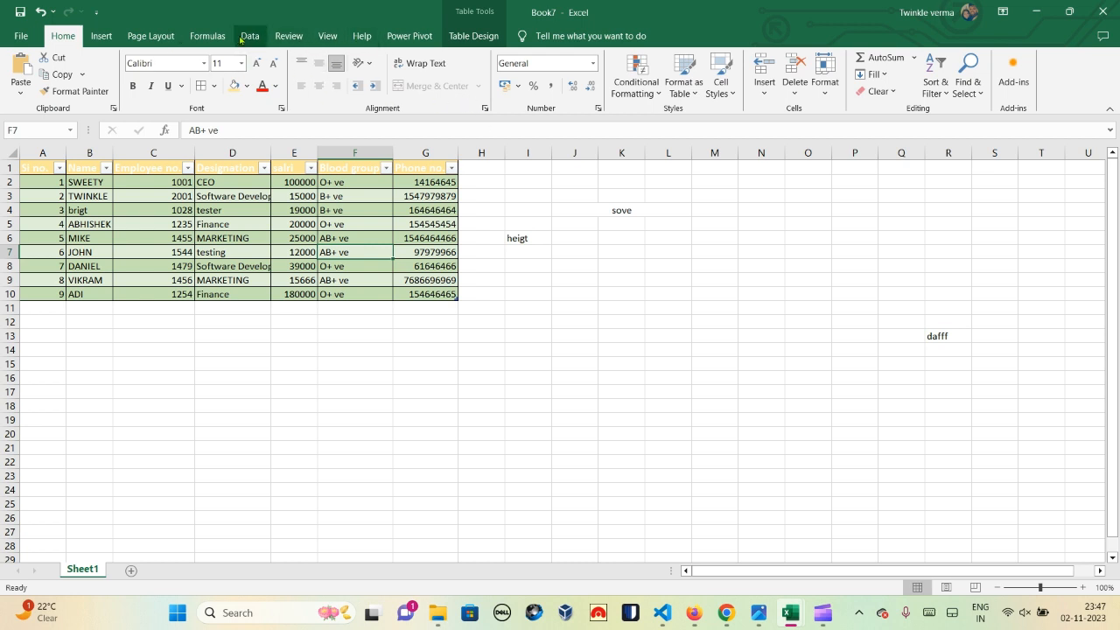
pyautogui.click(289, 36)
# Step: Undo Format as Table with Ctrl+Z so A1:G10 is a plain range again
pyautogui.click(366, 206)
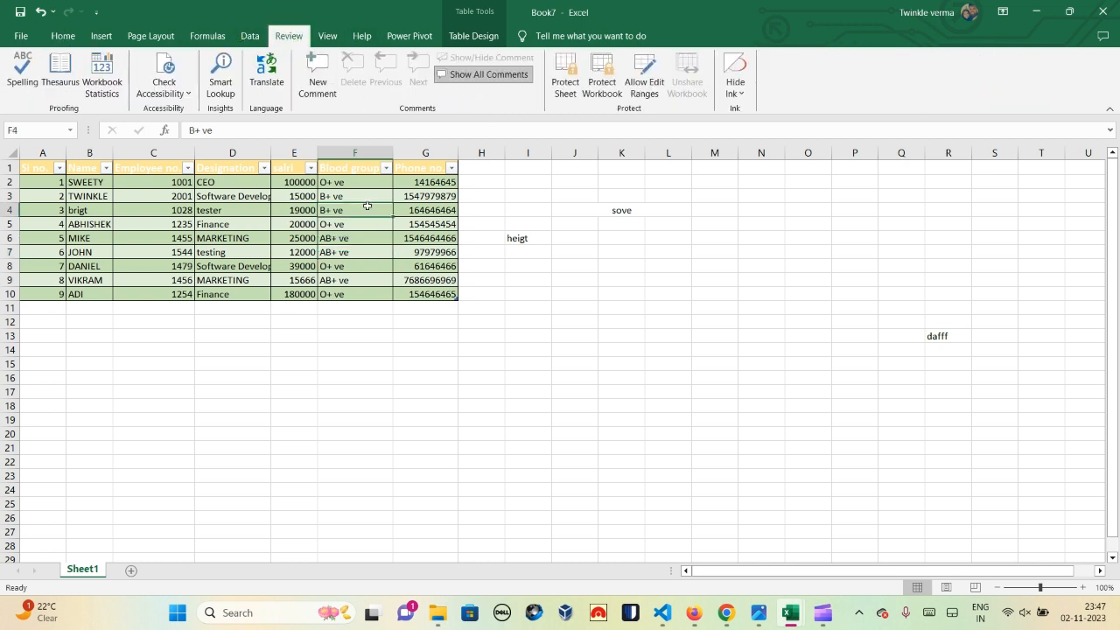
pyautogui.hotkey('ctrl', 'z')
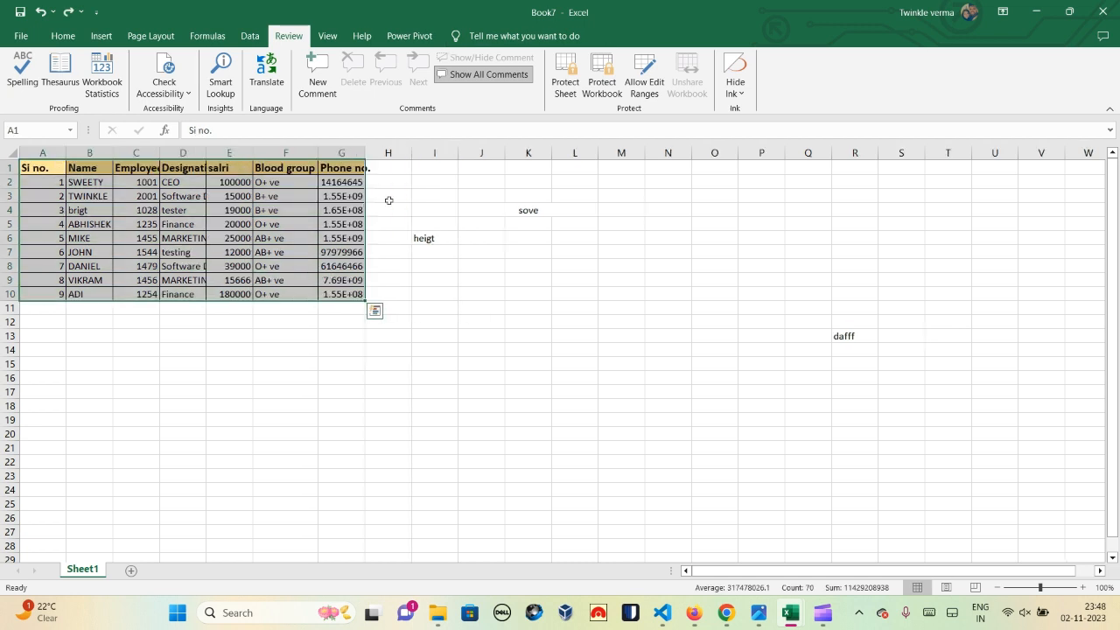
pyautogui.click(427, 194)
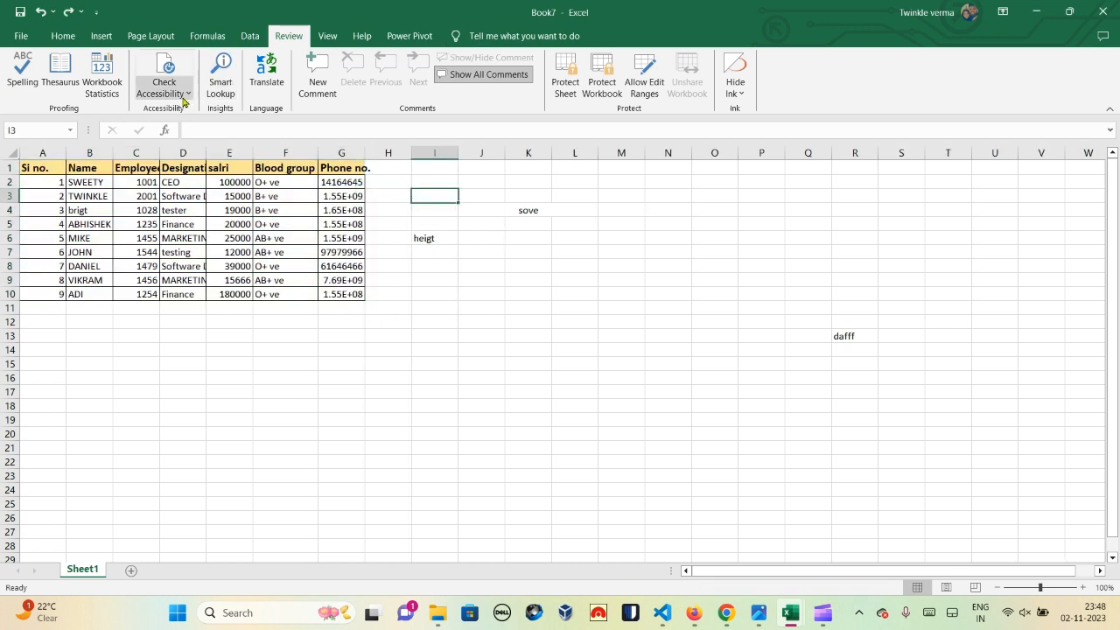
# Step: Unmerge J4:L4 so 'sove' sits alone in J4, leaving K4 and L4 empty
pyautogui.click(184, 93)
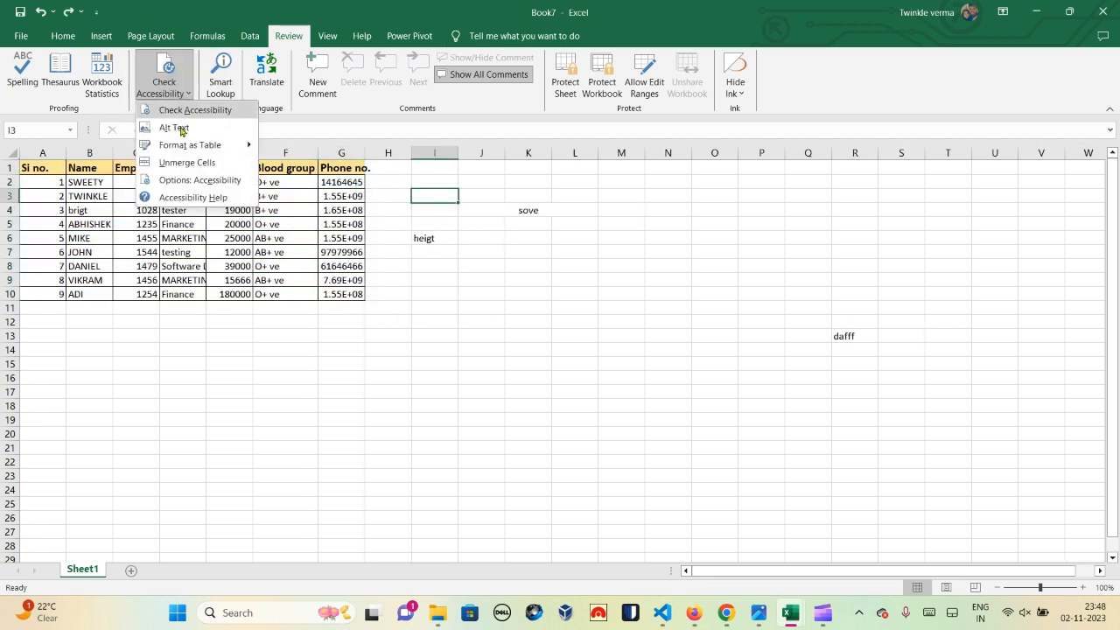
pyautogui.click(522, 210)
pyautogui.click(525, 210)
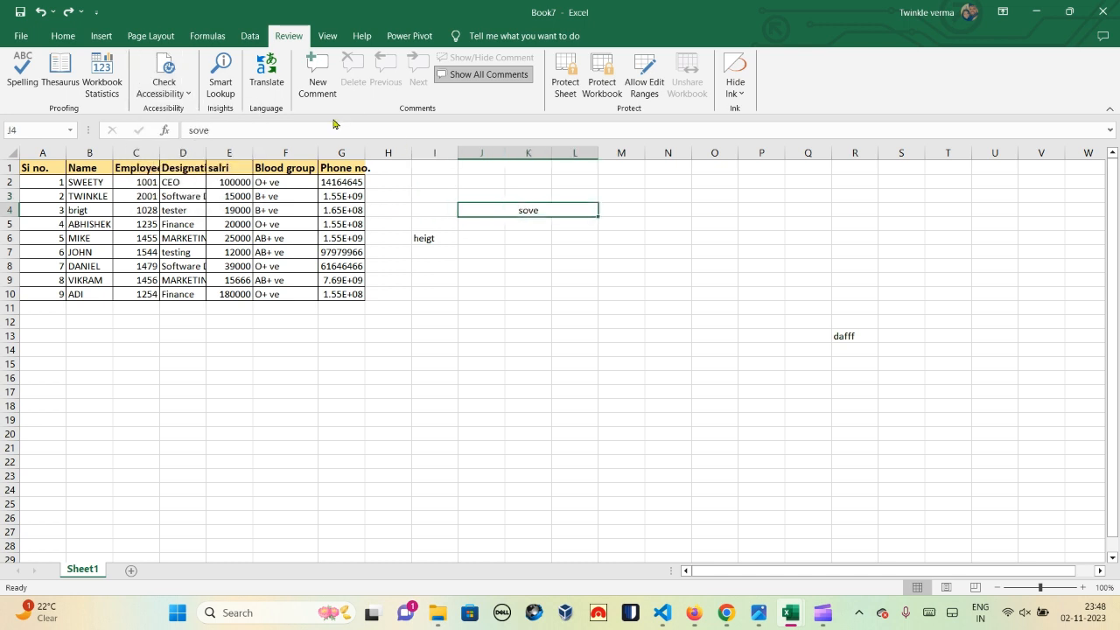
pyautogui.click(181, 93)
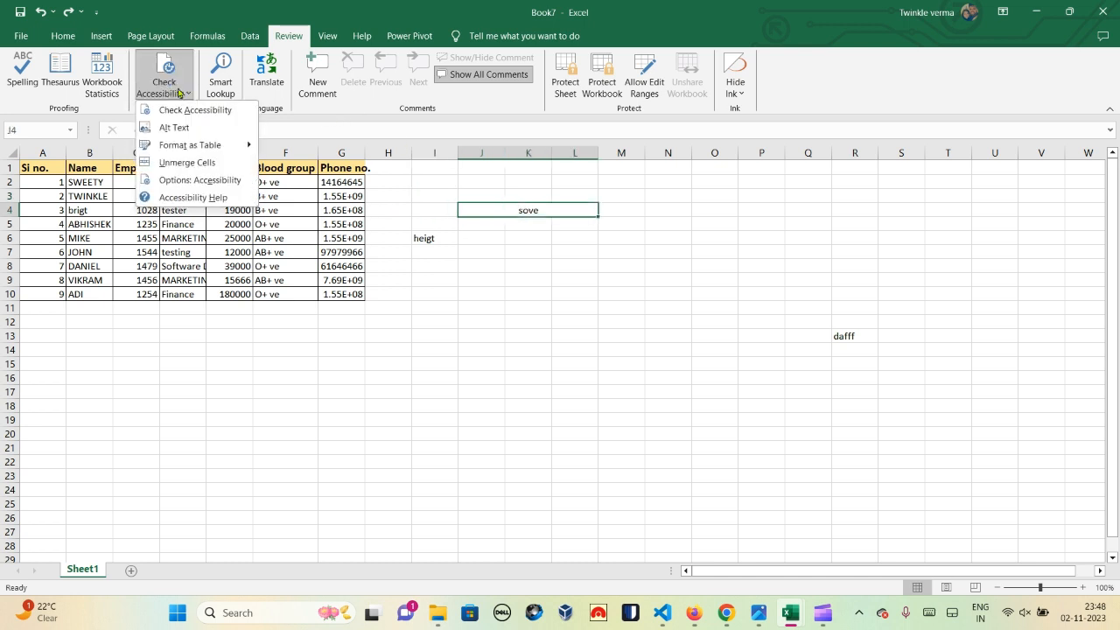
pyautogui.click(172, 163)
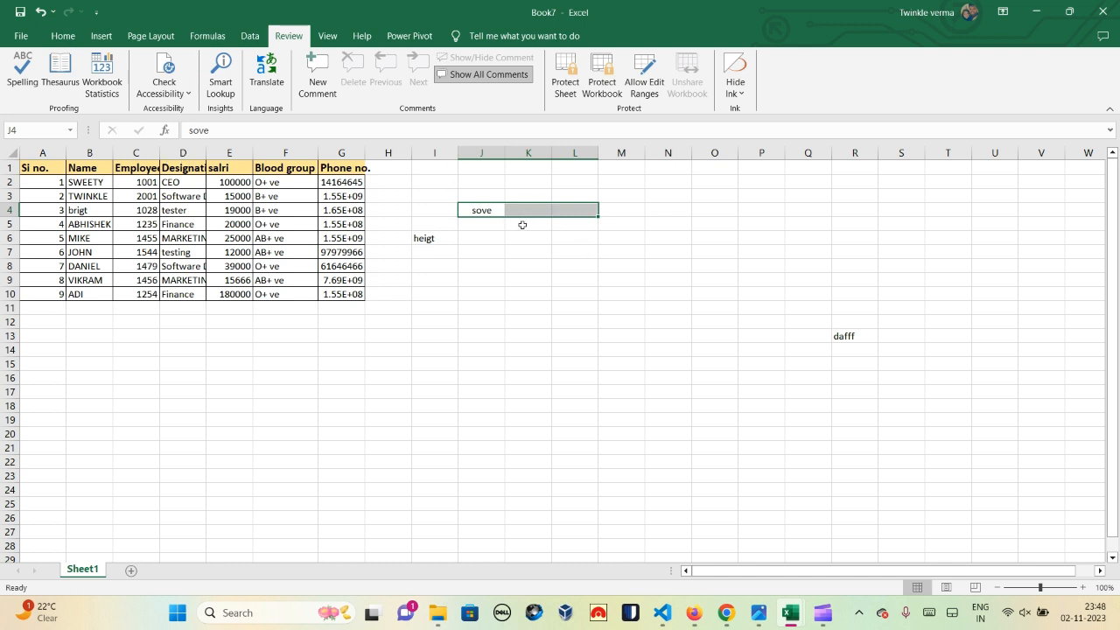
pyautogui.click(481, 210)
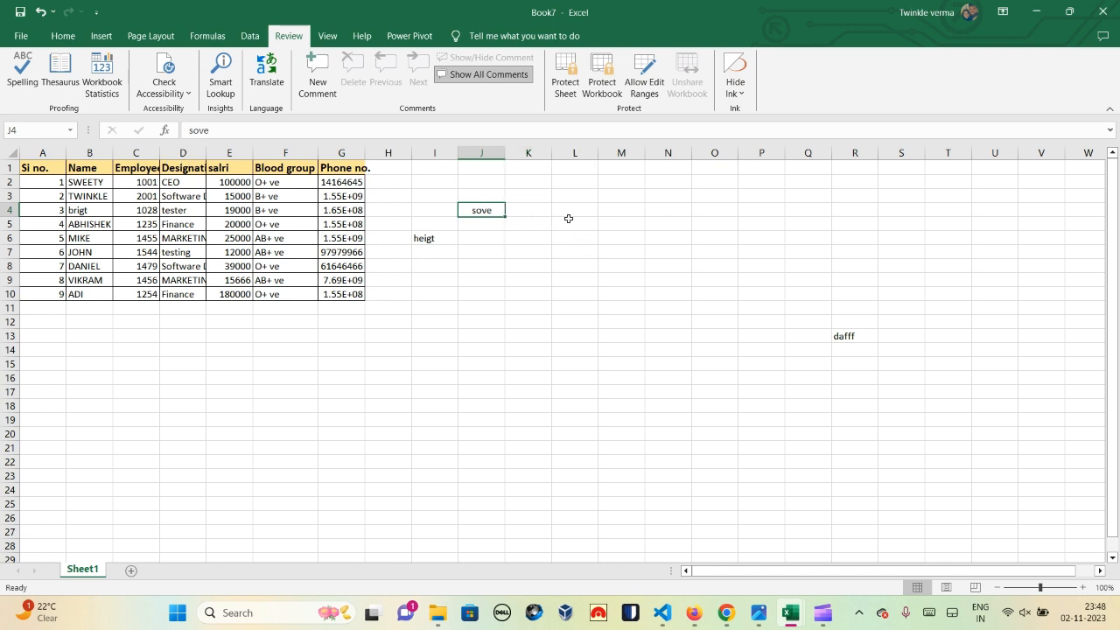
pyautogui.moveTo(529, 207); pyautogui.dragTo(575, 209)
pyautogui.click(575, 210)
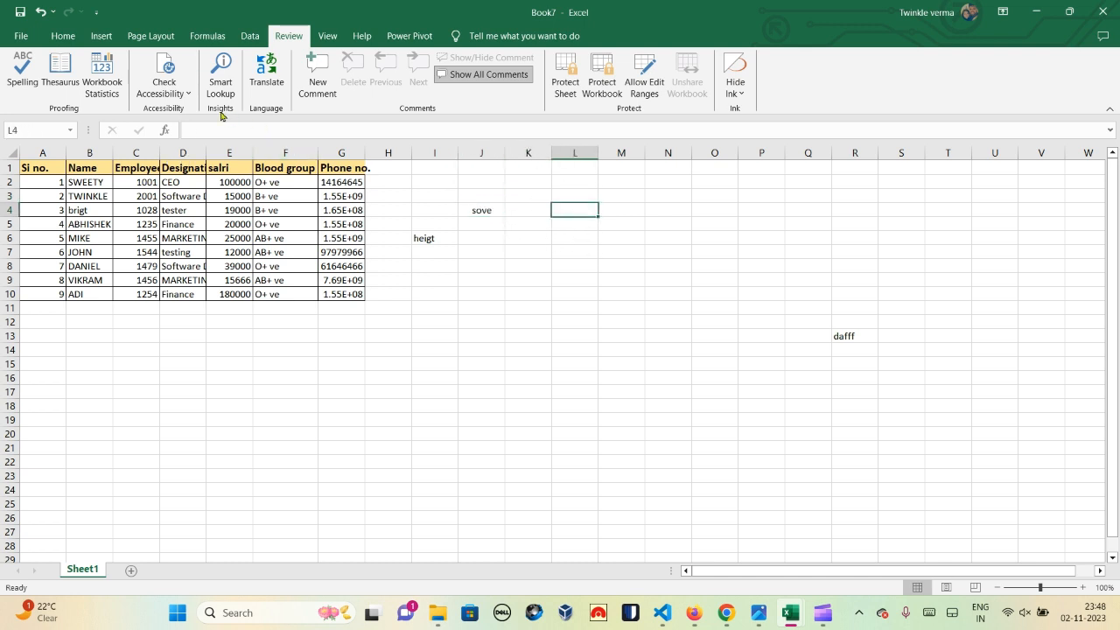
pyautogui.click(170, 88)
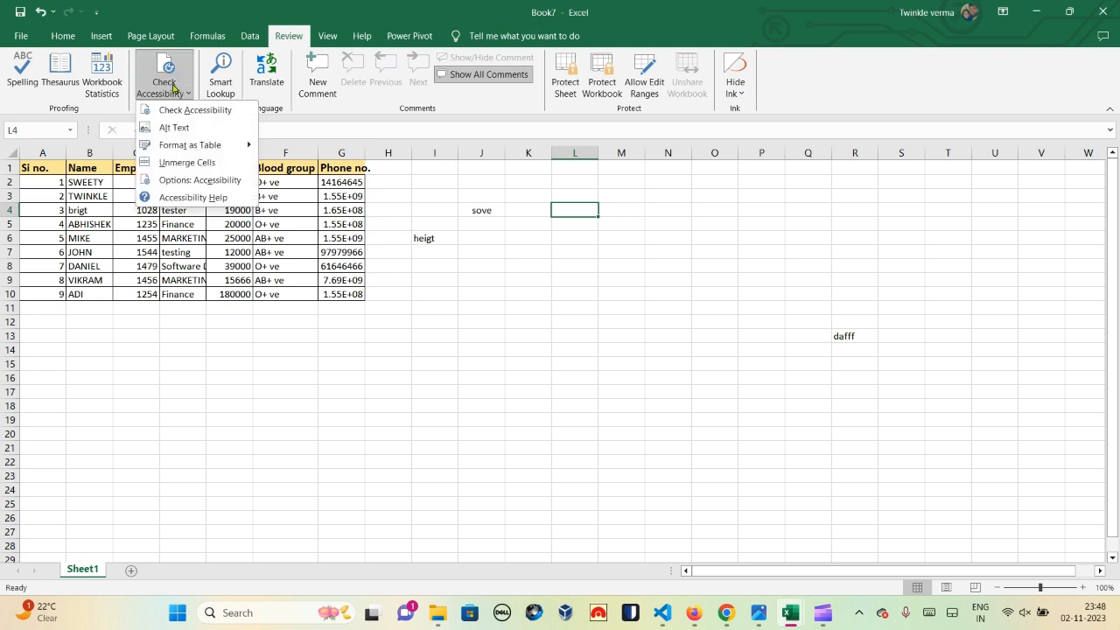
# Step: Cancel the Accessibility options, then run Smart Lookup on 'sove' in J4
pyautogui.click(183, 181)
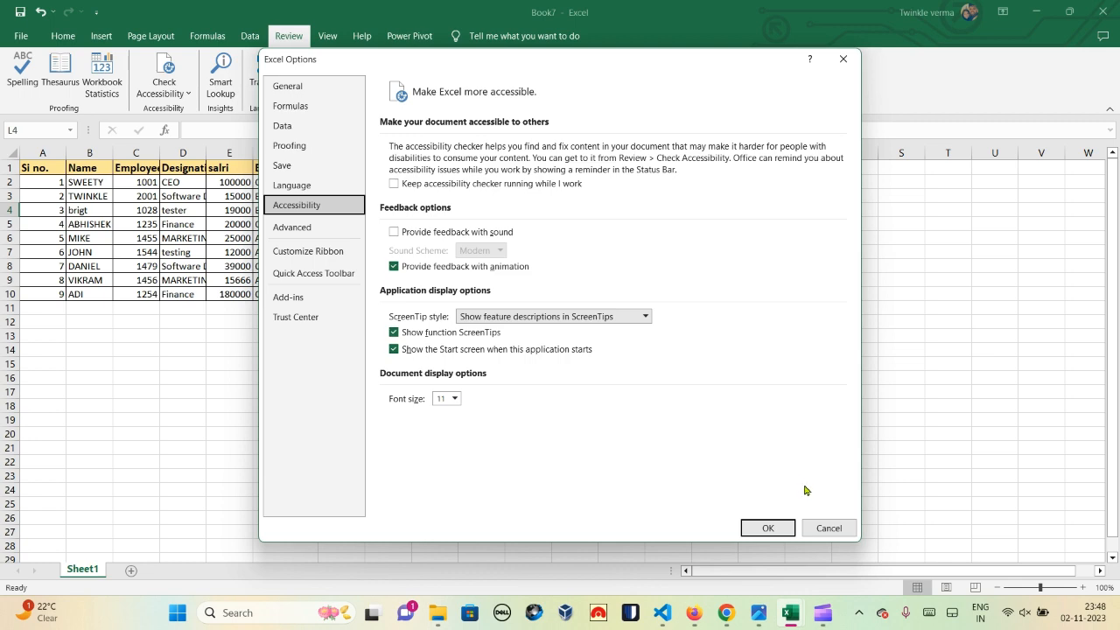
pyautogui.click(822, 528)
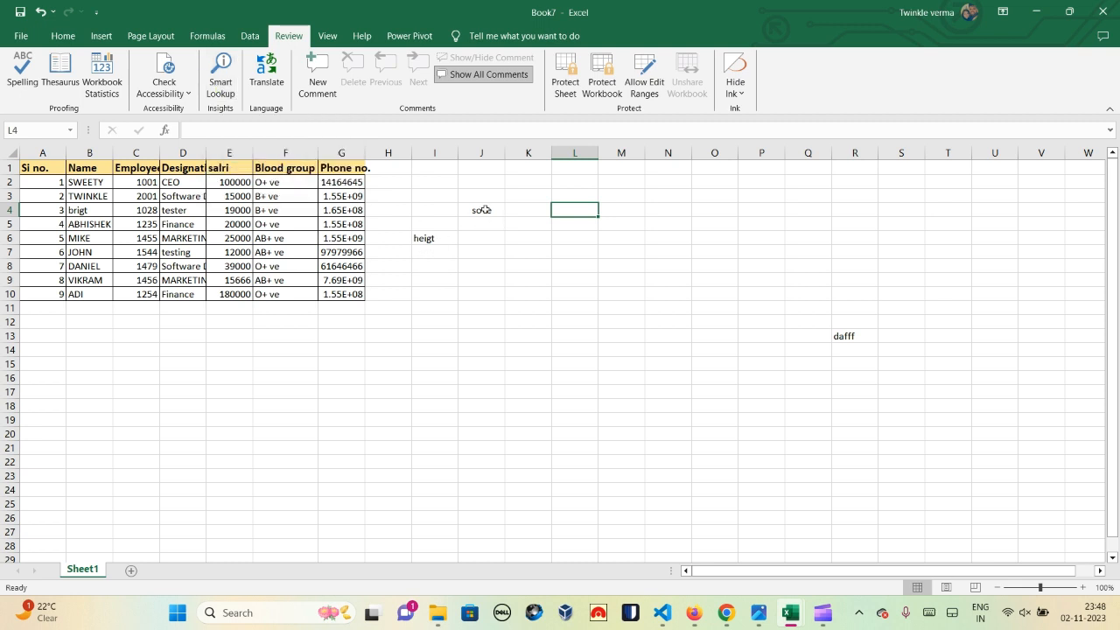
pyautogui.click(479, 212)
pyautogui.click(223, 83)
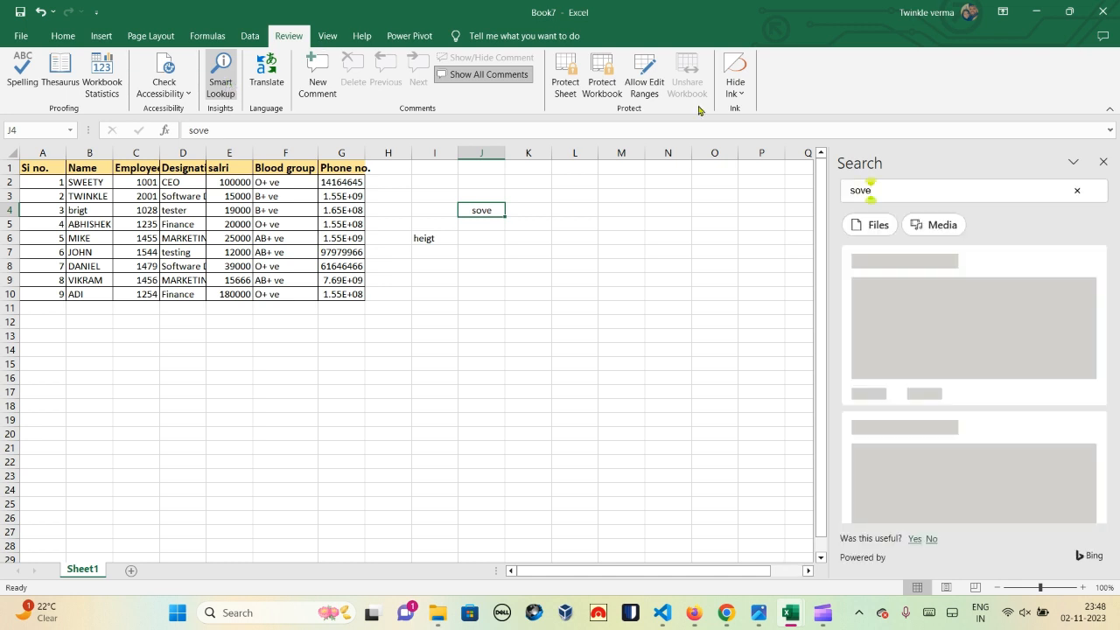
# Step: Search 'what is solve', read the Solver help results, then close the search pane
pyautogui.click(901, 194)
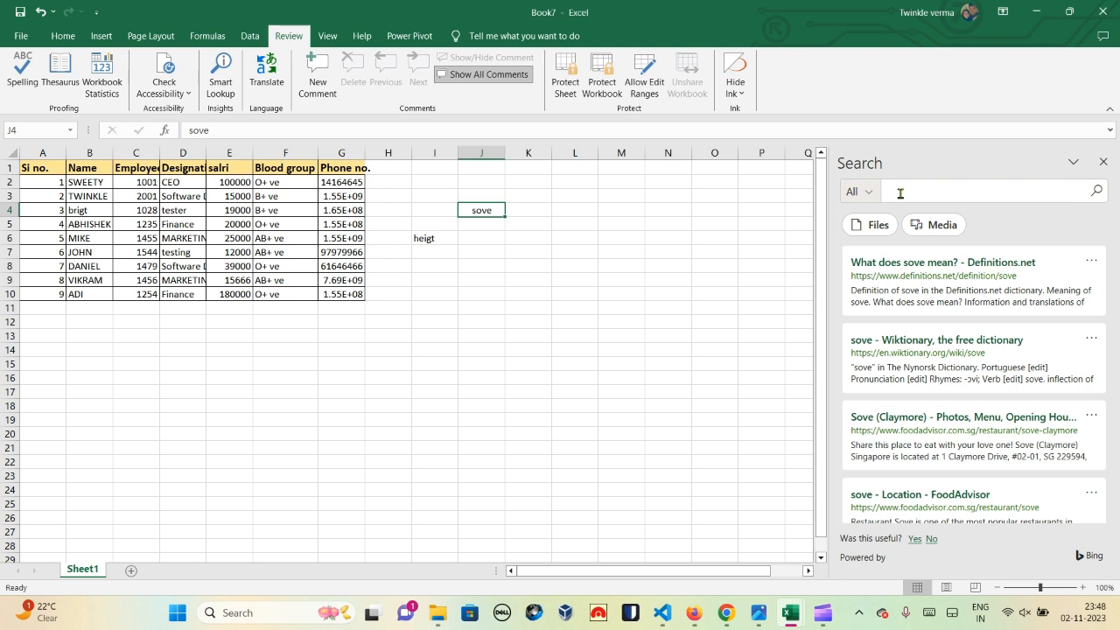
pyautogui.write('what')
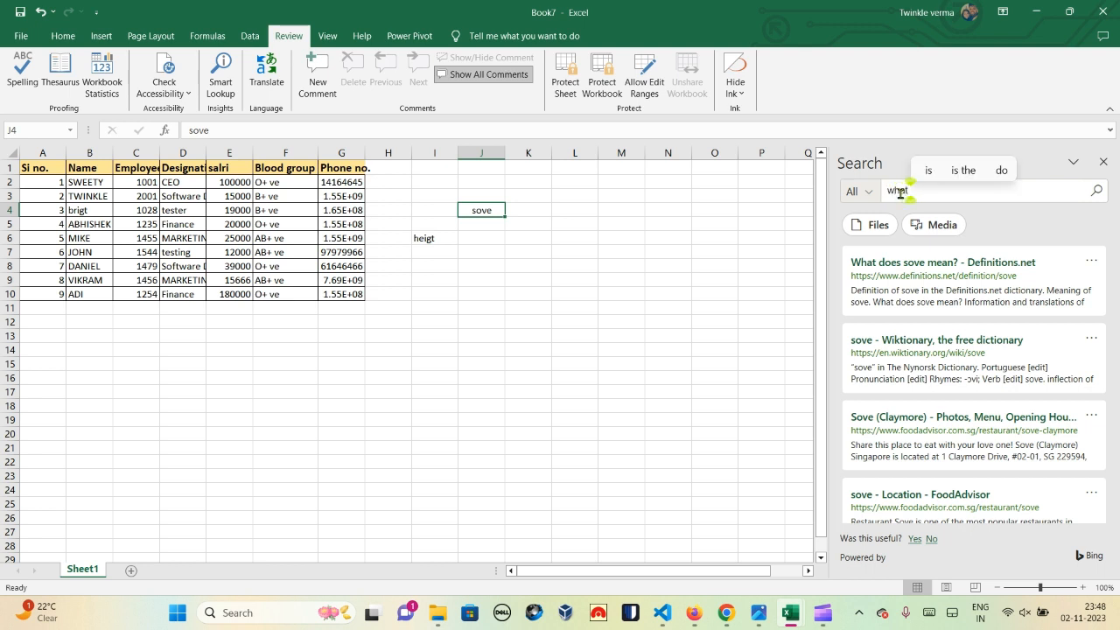
pyautogui.write(' is solve')
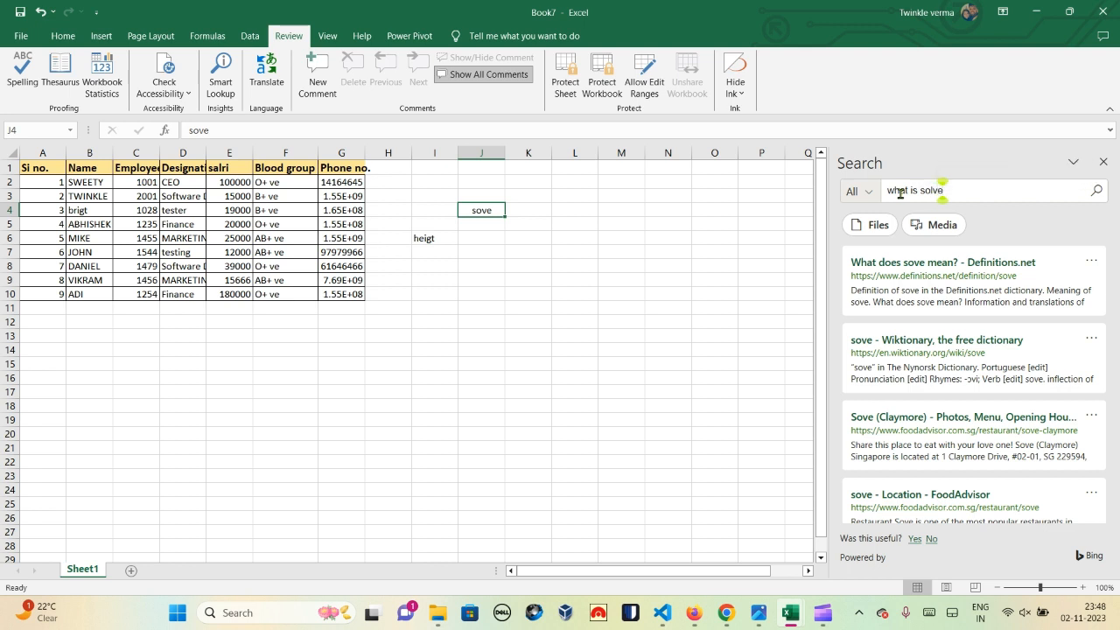
pyautogui.press('Return')
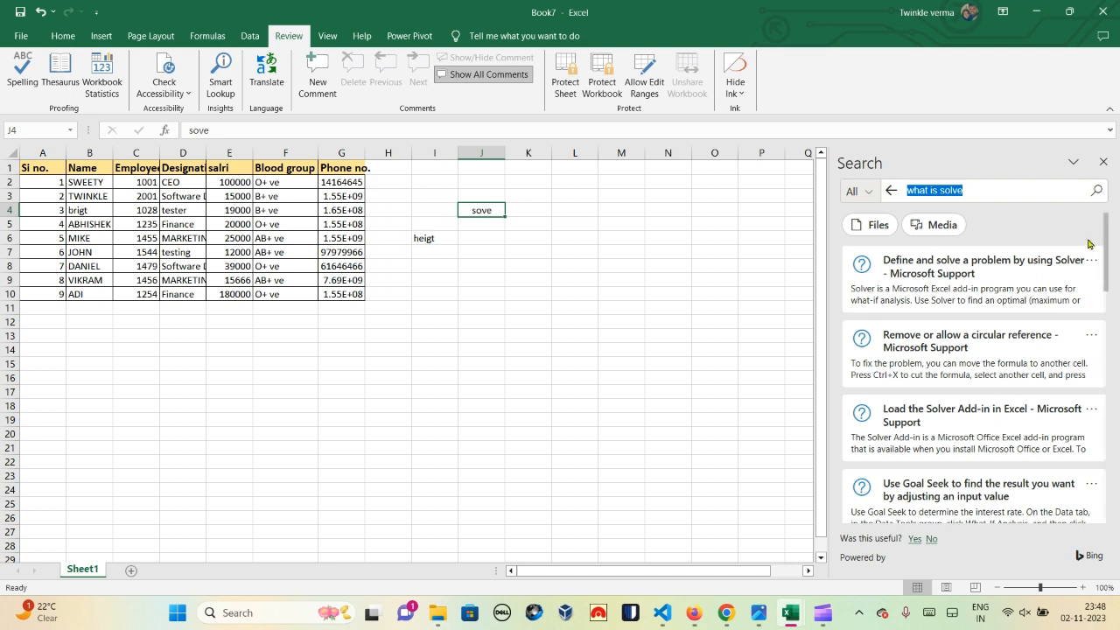
pyautogui.moveTo(1107, 243); pyautogui.dragTo(1119, 374)
pyautogui.scroll(3, 1119, 369)
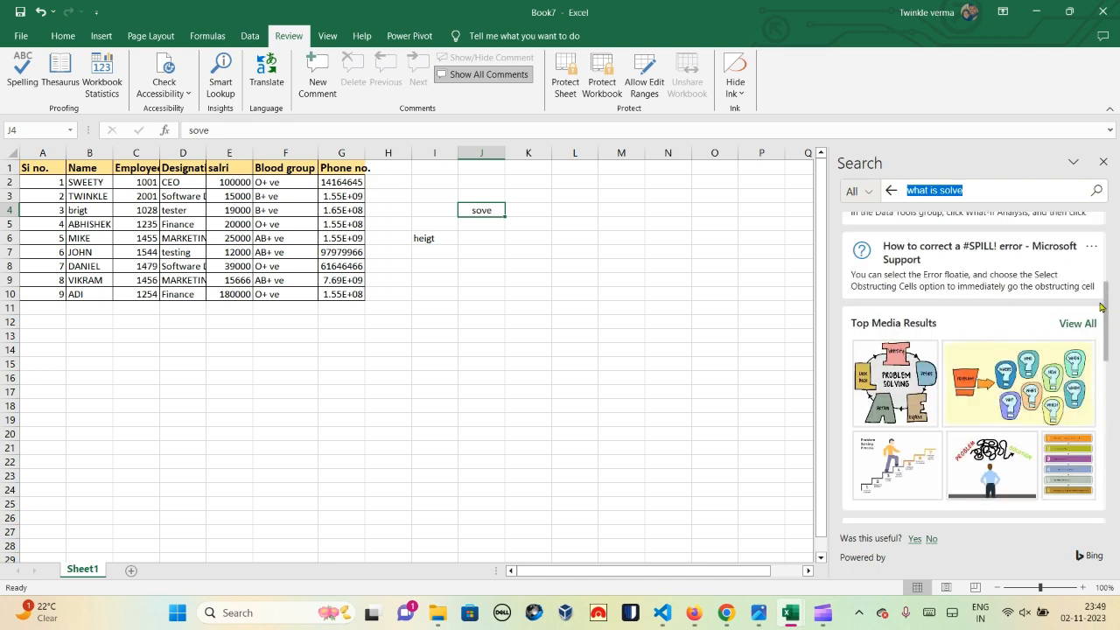
pyautogui.moveTo(1105, 306); pyautogui.dragTo(1119, 471)
pyautogui.moveTo(1119, 511); pyautogui.dragTo(1062, 230)
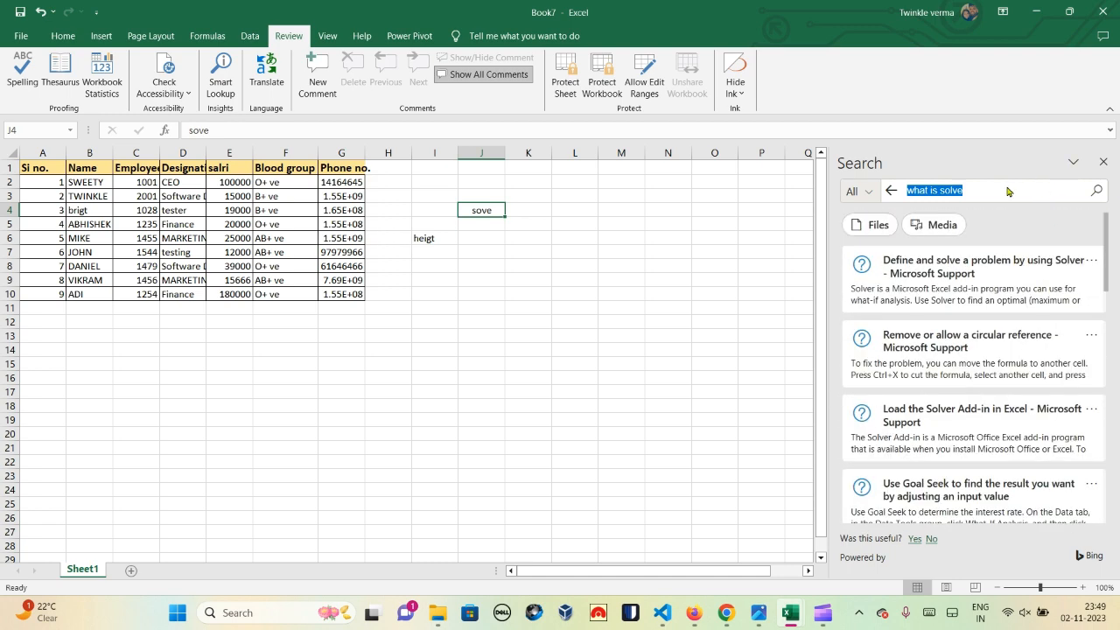
pyautogui.click(1104, 165)
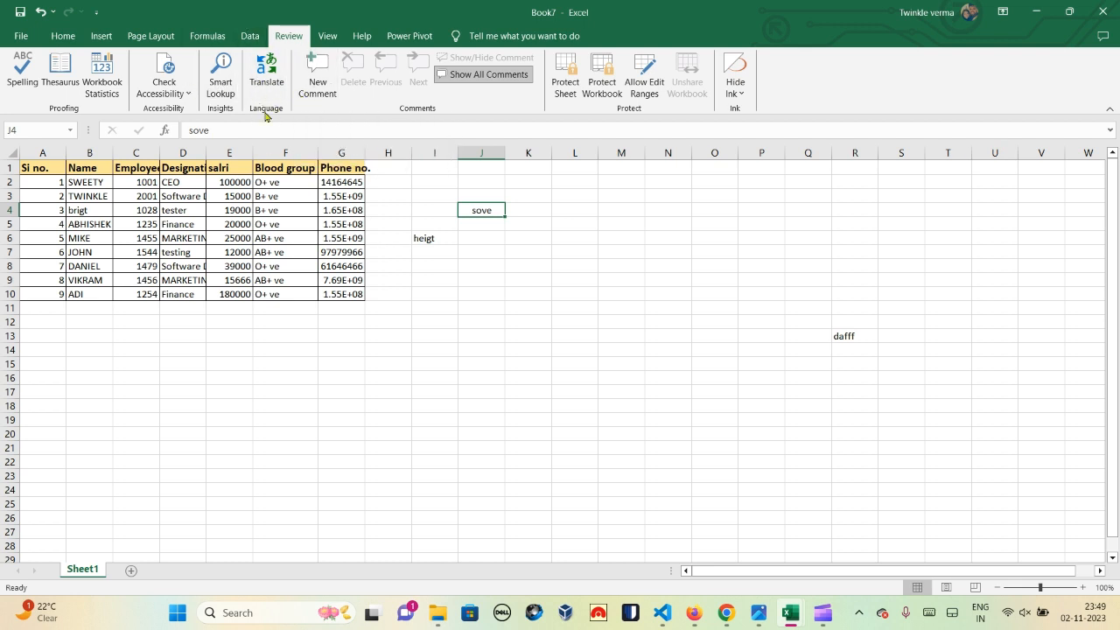
# Step: Translate 'SUN' into Hindi in the Translator pane, then close it
pyautogui.click(435, 308)
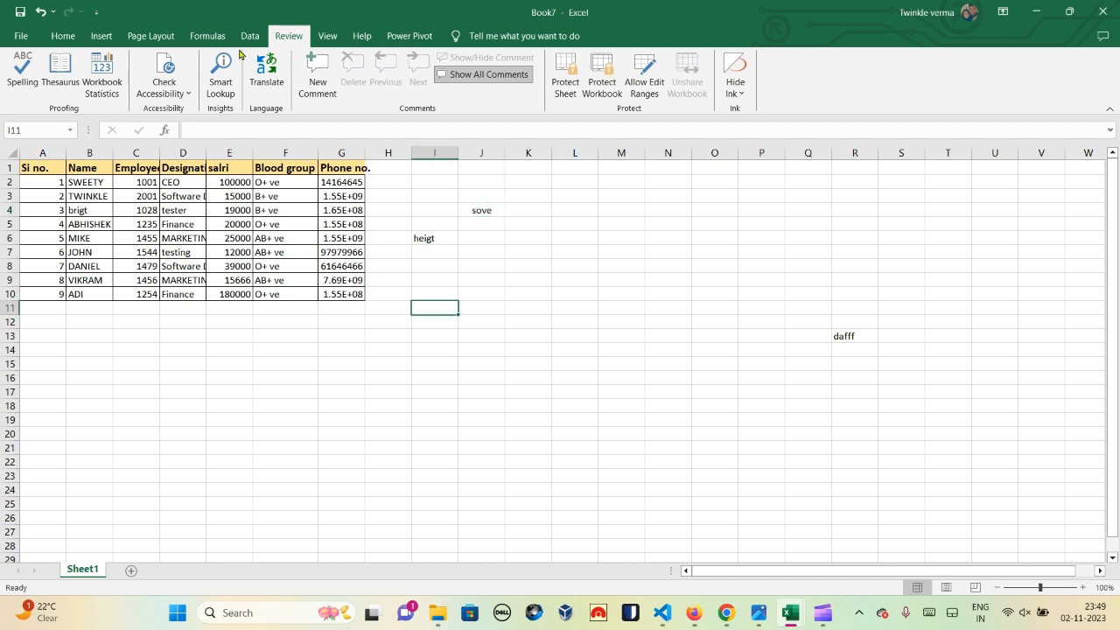
pyautogui.click(268, 81)
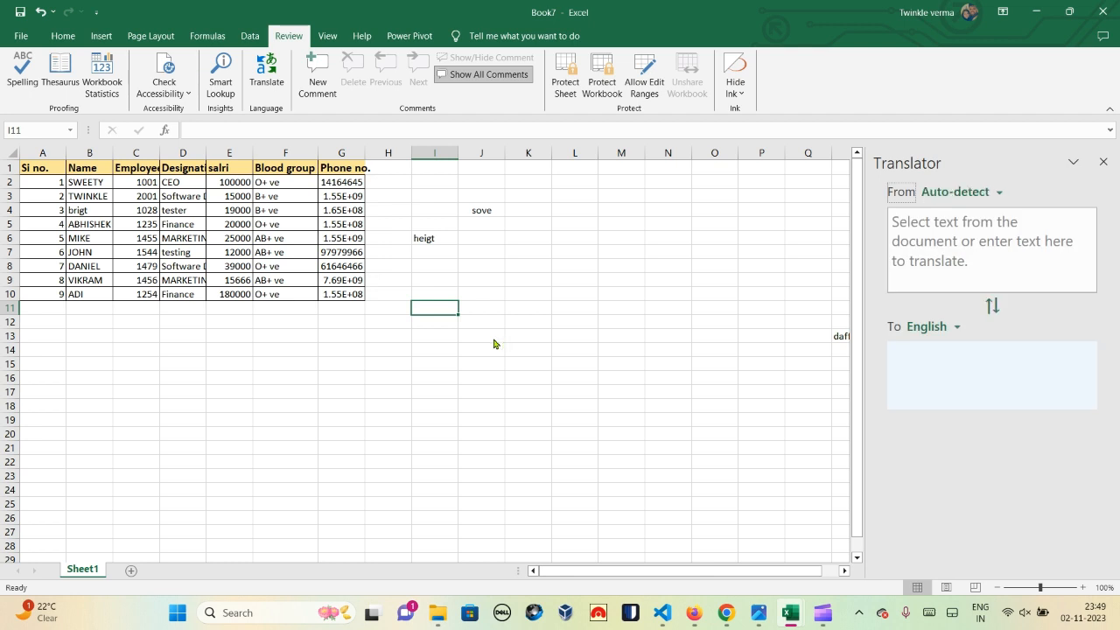
pyautogui.click(919, 270)
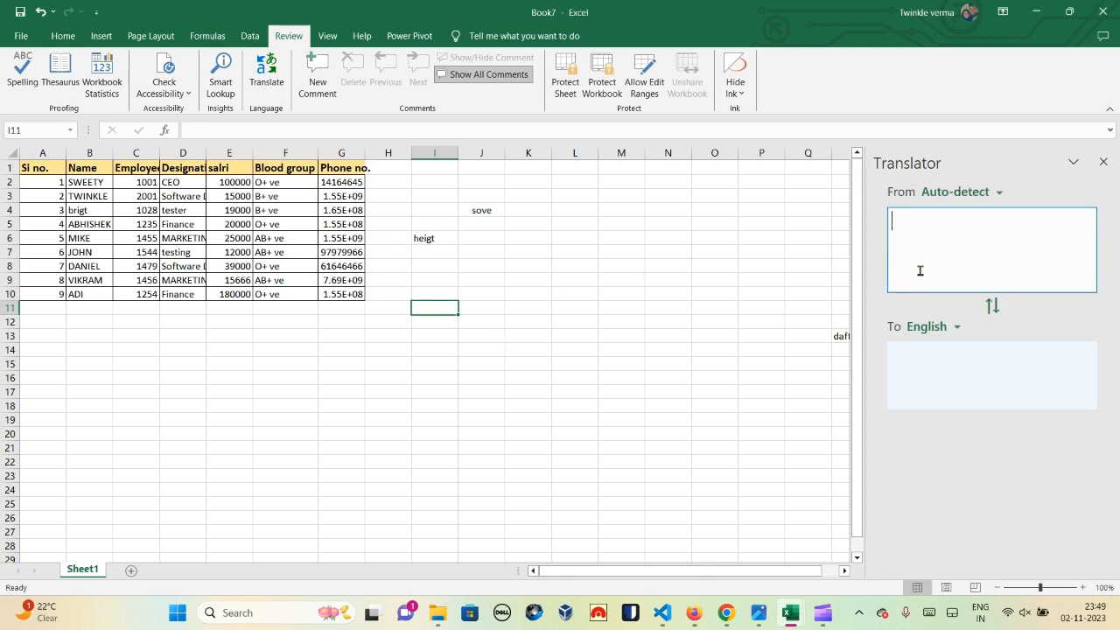
pyautogui.write('SUN')
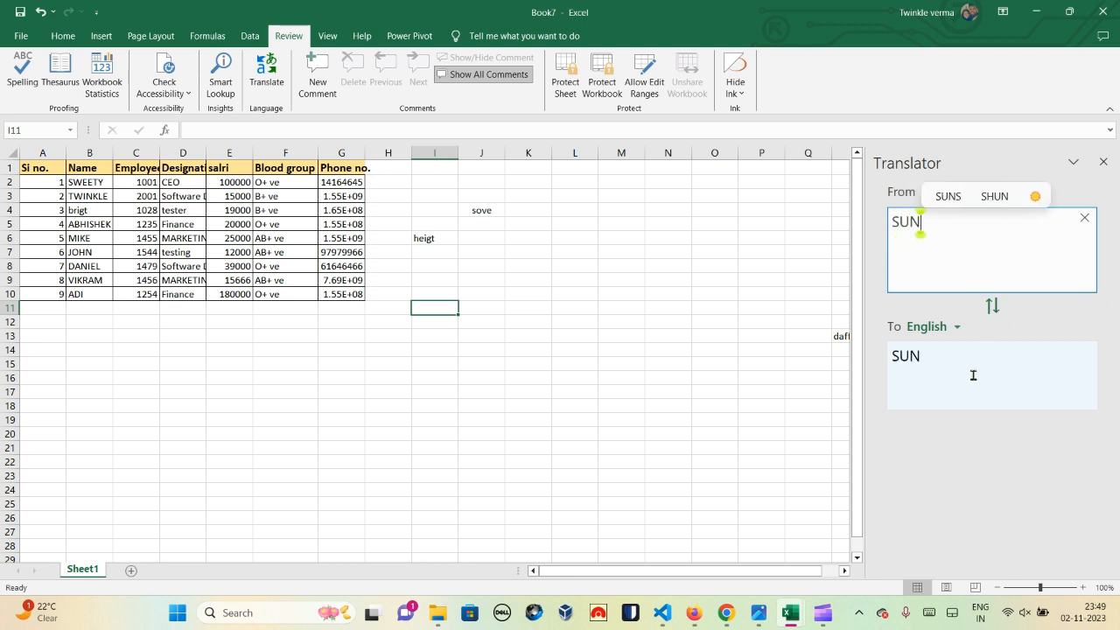
pyautogui.click(958, 330)
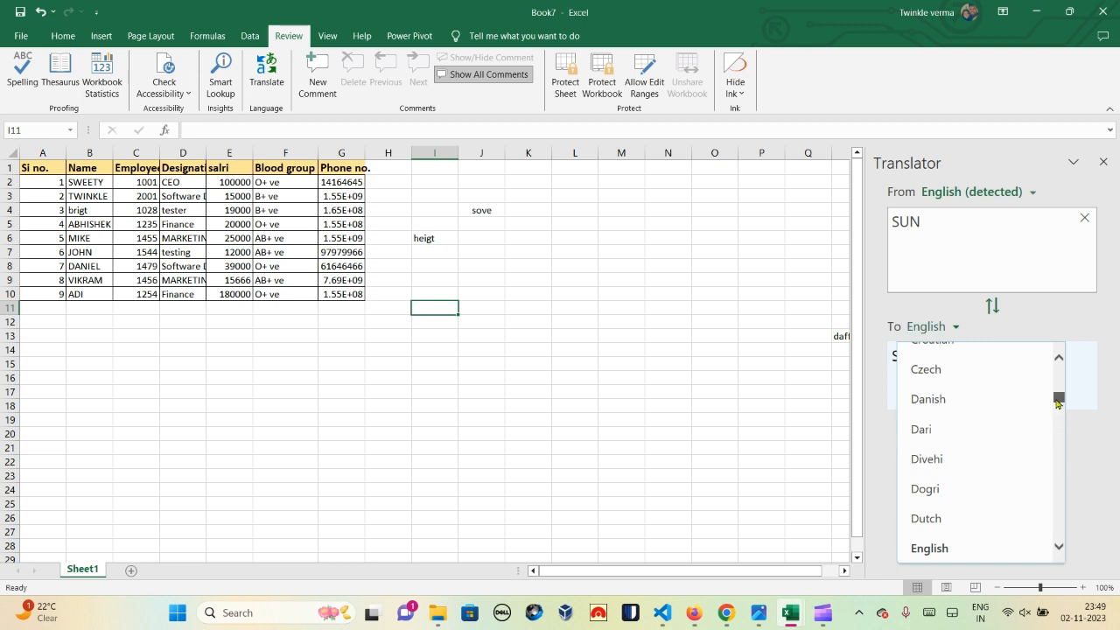
pyautogui.moveTo(1057, 403); pyautogui.dragTo(1061, 426)
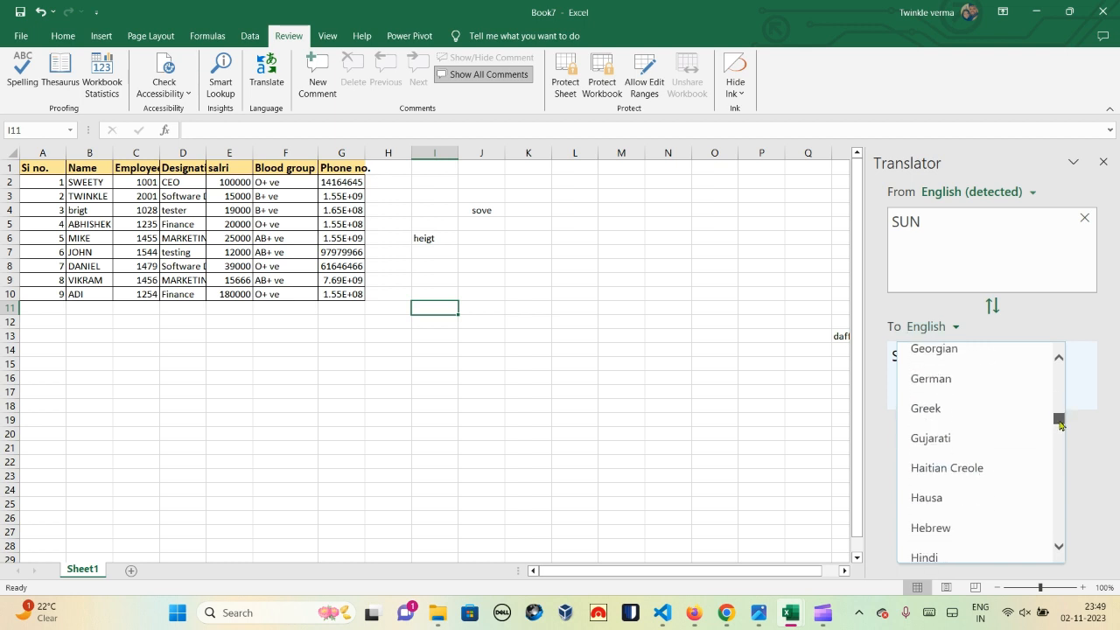
pyautogui.click(960, 555)
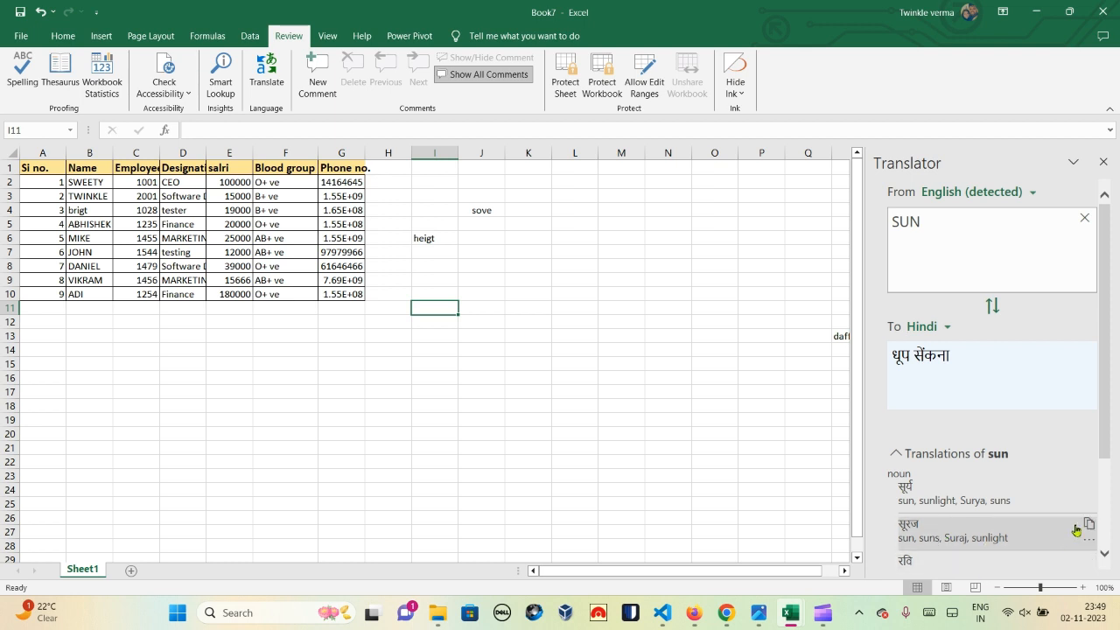
pyautogui.scroll(-3, 1102, 424)
pyautogui.scroll(3, 1102, 423)
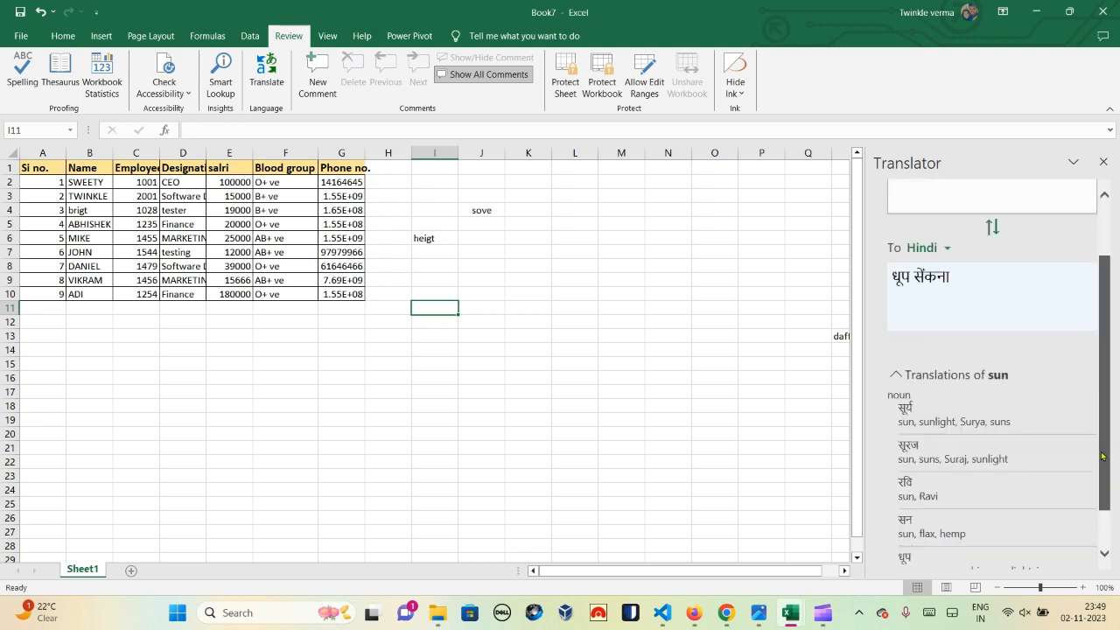
pyautogui.click(1104, 166)
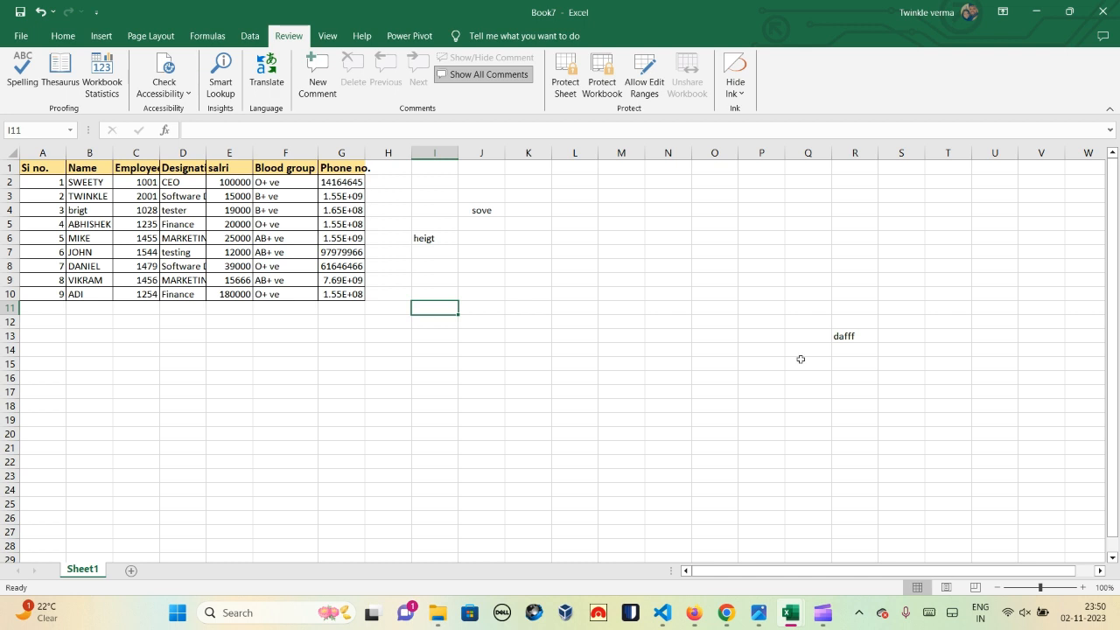
# Step: Replace the misspelled 'heigt' in cell I6 with 'Height'
pyautogui.click(475, 238)
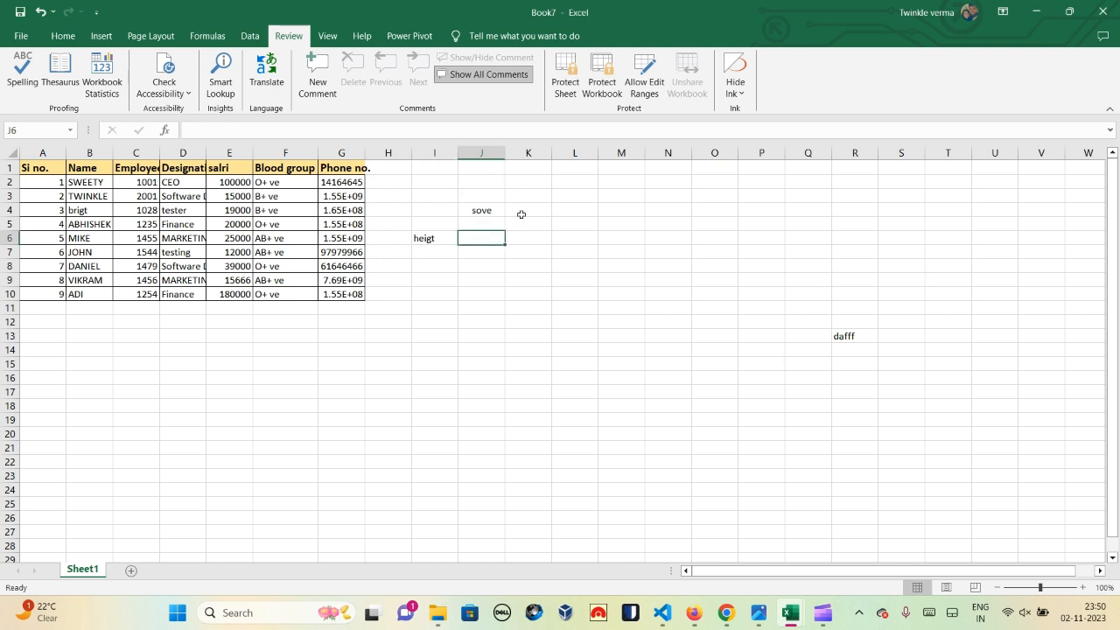
pyautogui.click(421, 238)
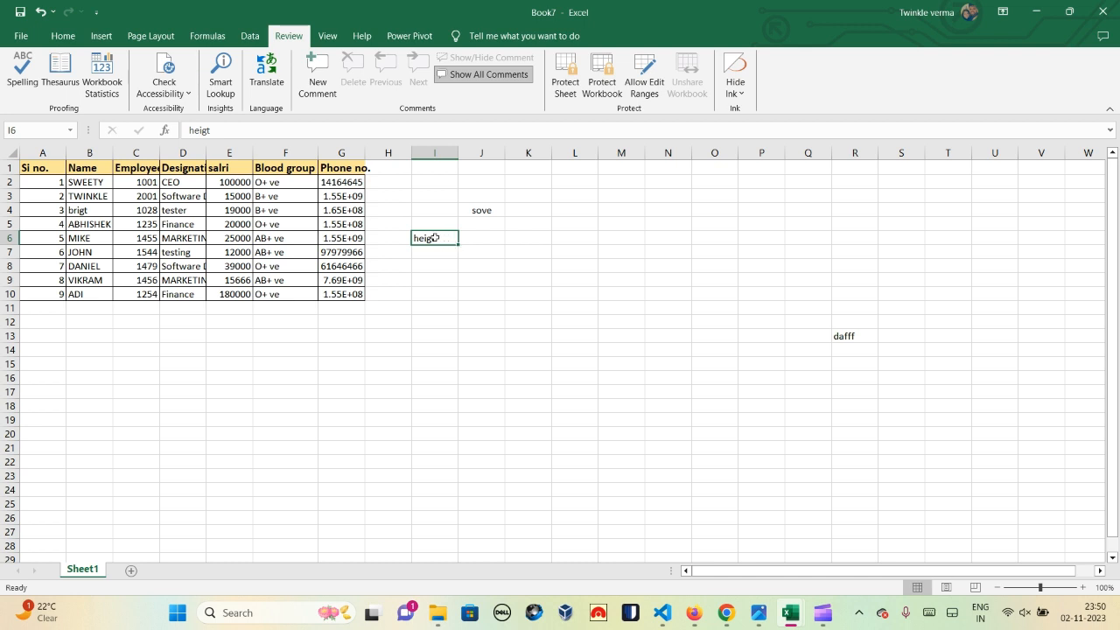
pyautogui.click(224, 131)
pyautogui.press('BackSpace')
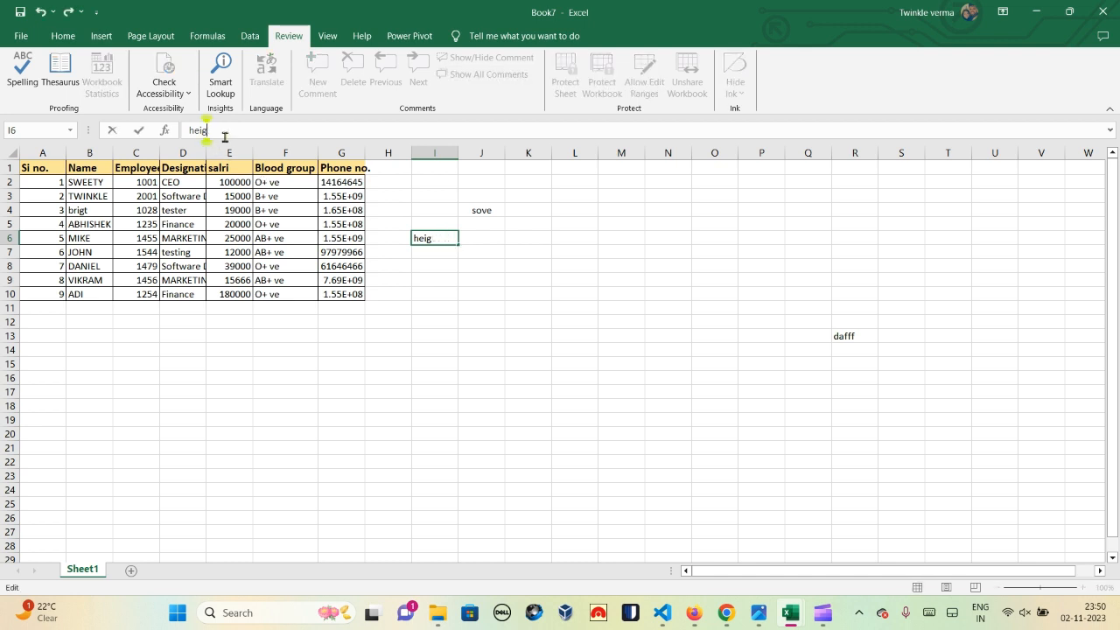
pyautogui.write('HR')
pyautogui.press('BackSpace')
pyautogui.press('BackSpace')
pyautogui.press('BackSpace')
pyautogui.press('BackSpace')
pyautogui.press('BackSpace')
pyautogui.press('BackSpace')
pyautogui.write('Height')
pyautogui.click(488, 253)
pyautogui.click(425, 229)
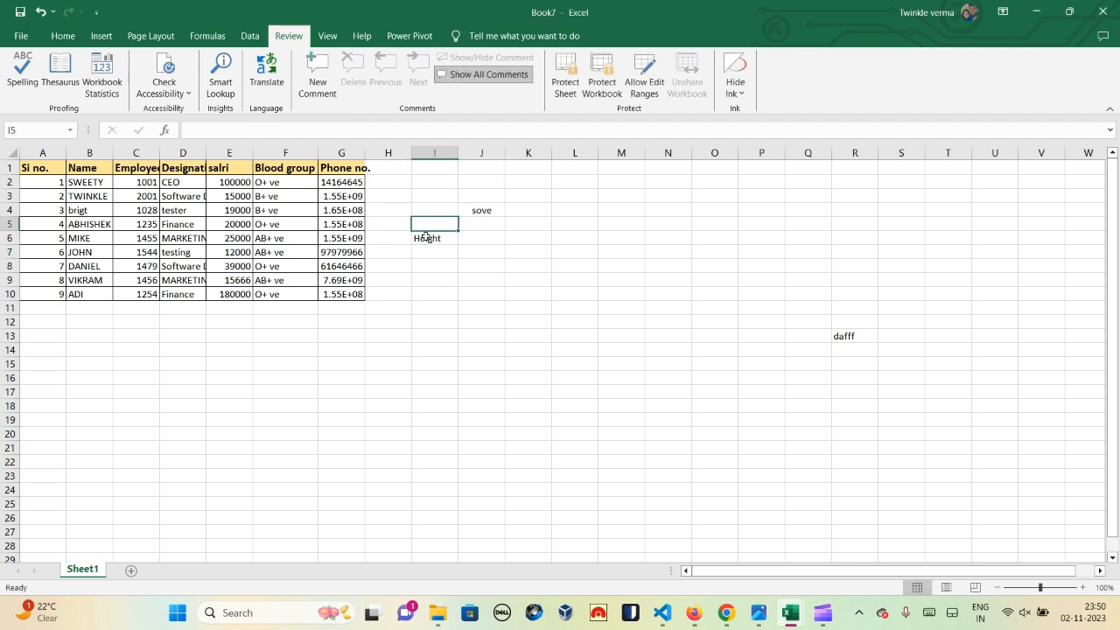
pyautogui.click(426, 237)
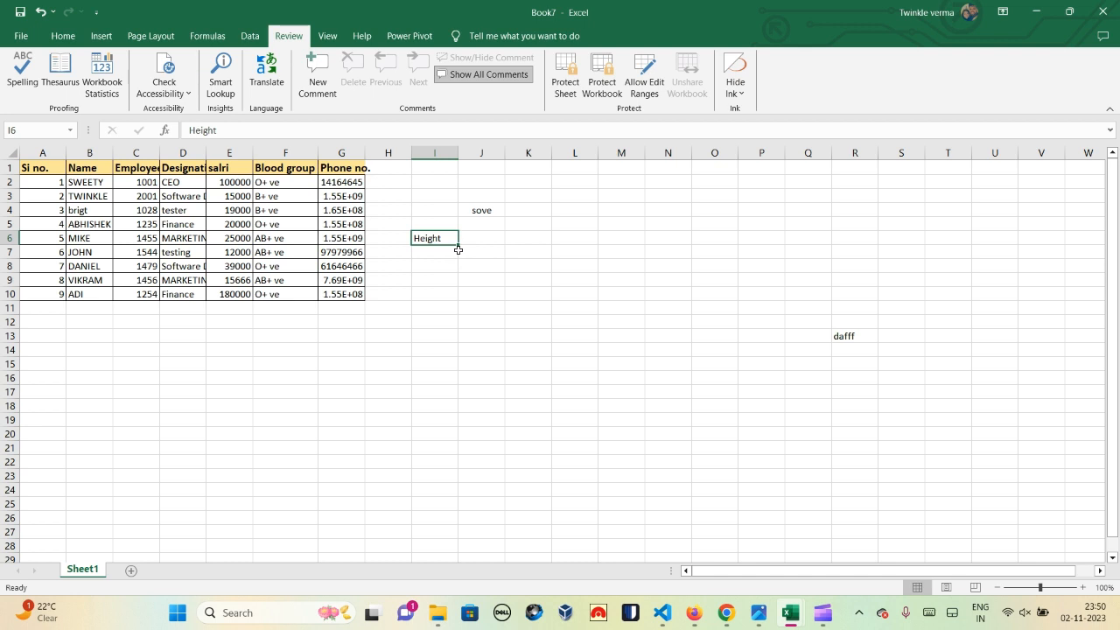
# Step: Add a comment to cell I6 reading 'Hieght should be above 5'
pyautogui.click(313, 72)
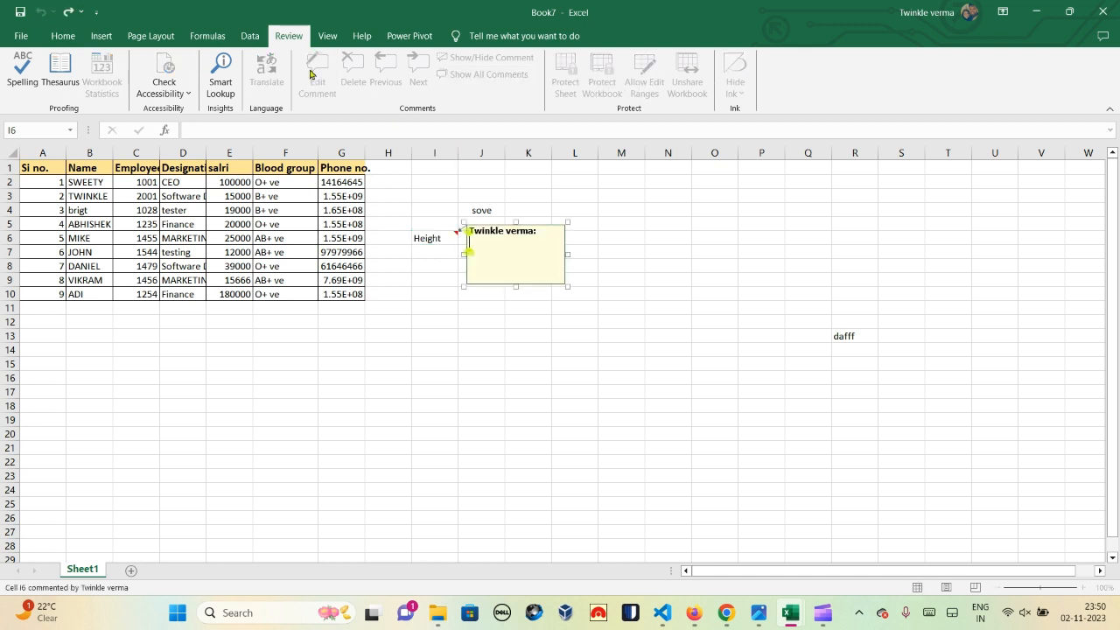
pyautogui.click(485, 254)
pyautogui.write('Hi')
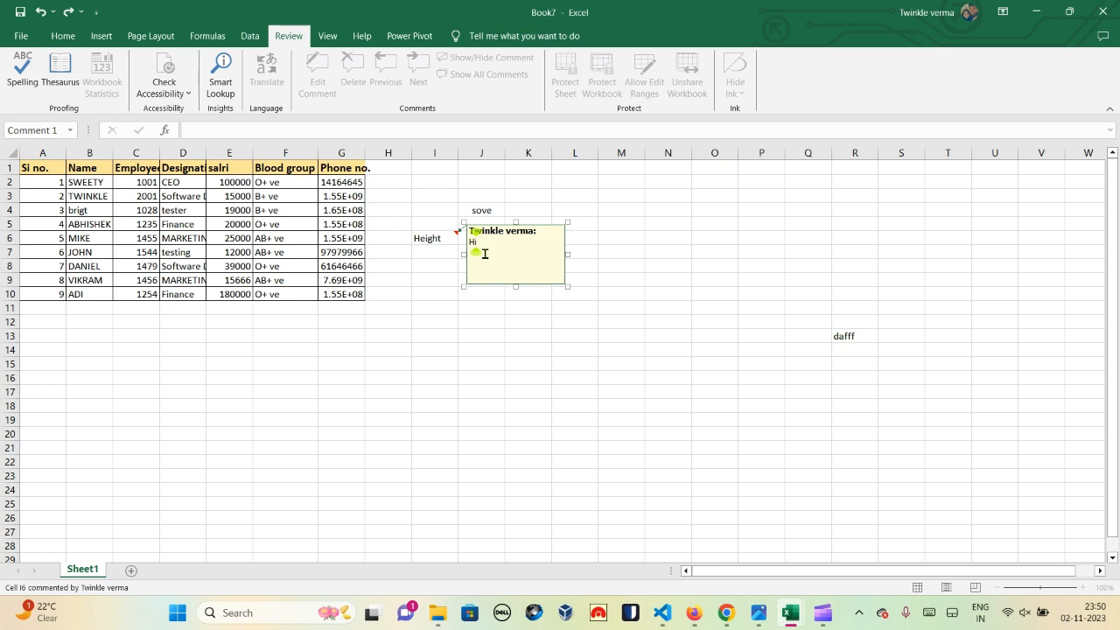
pyautogui.write('eght should be')
pyautogui.write('above 5')
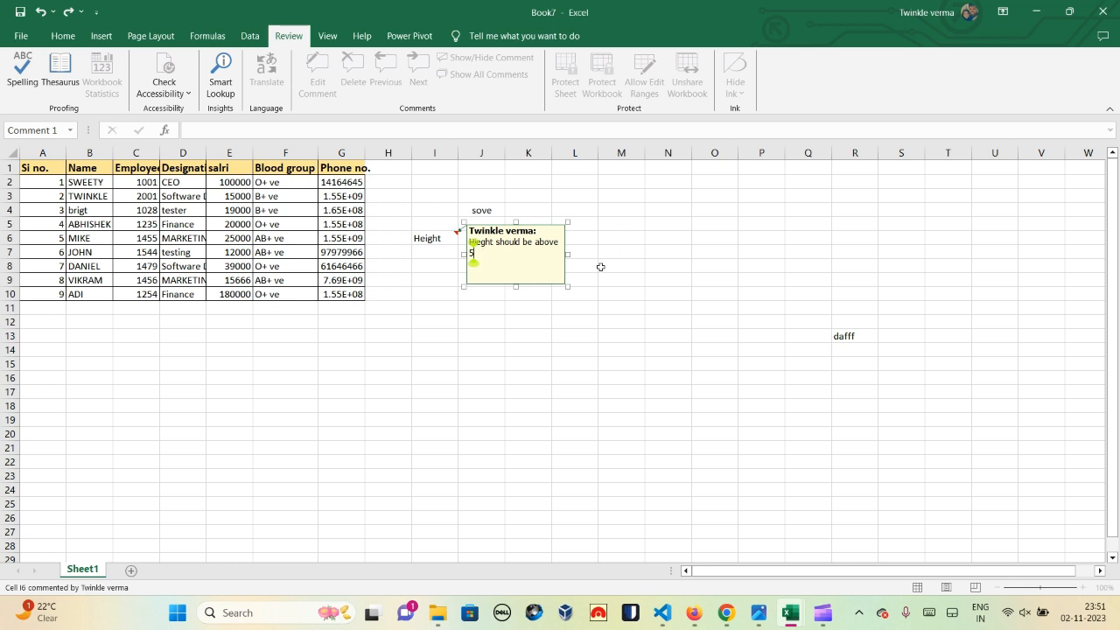
pyautogui.click(658, 254)
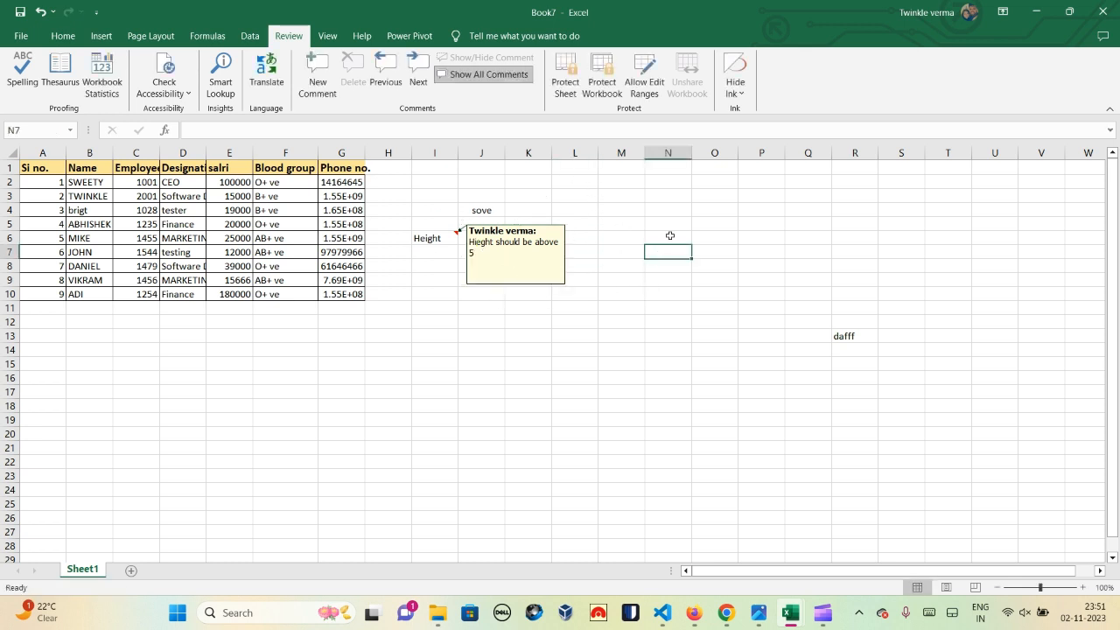
# Step: Add placeholder-text comments to cells R13 and J4
pyautogui.click(852, 333)
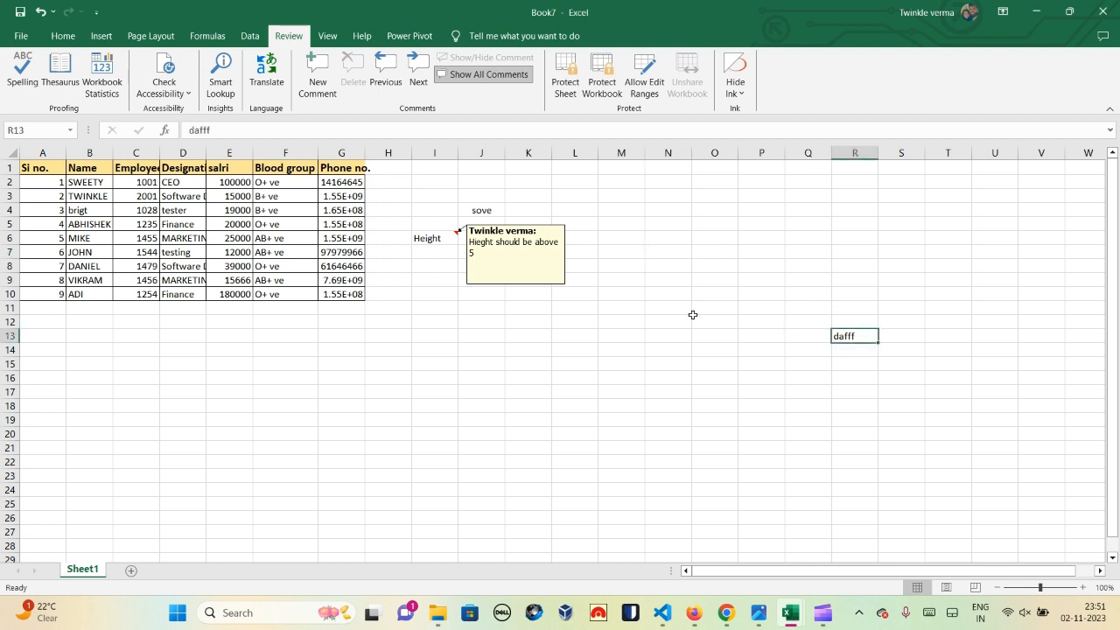
pyautogui.click(318, 75)
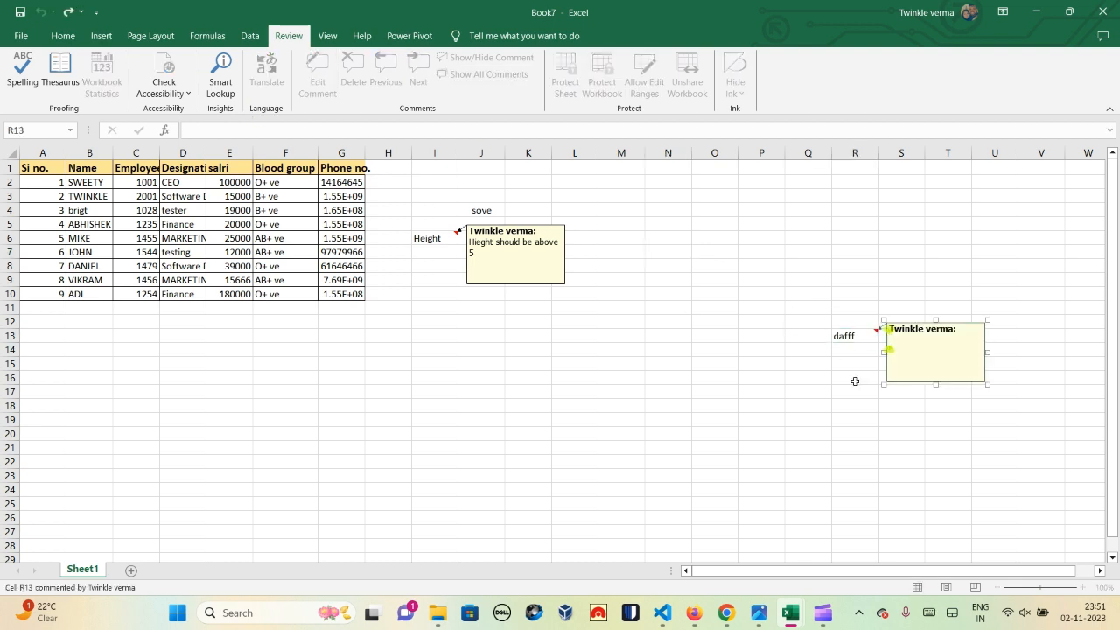
pyautogui.write('dfadljfpoa;djglsjo')
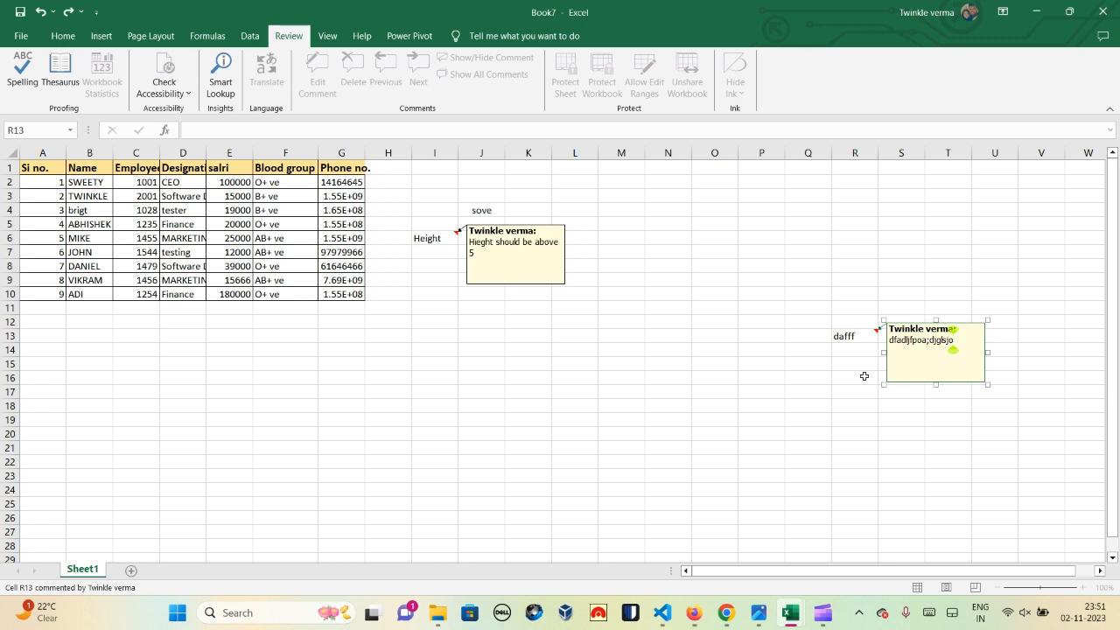
pyautogui.click(733, 362)
pyautogui.click(482, 209)
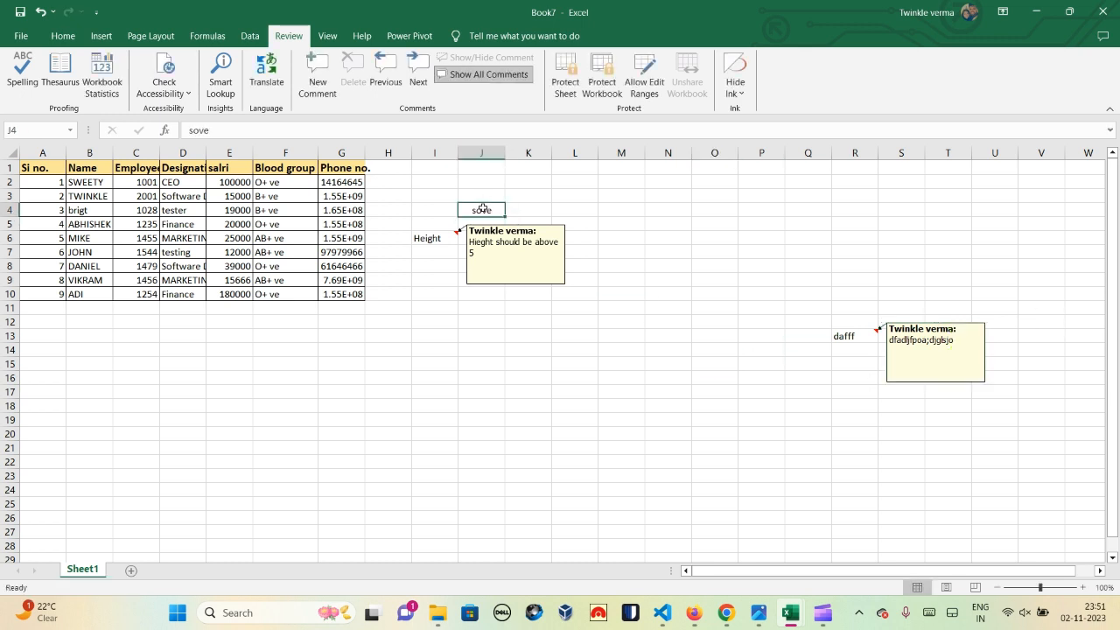
pyautogui.click(319, 73)
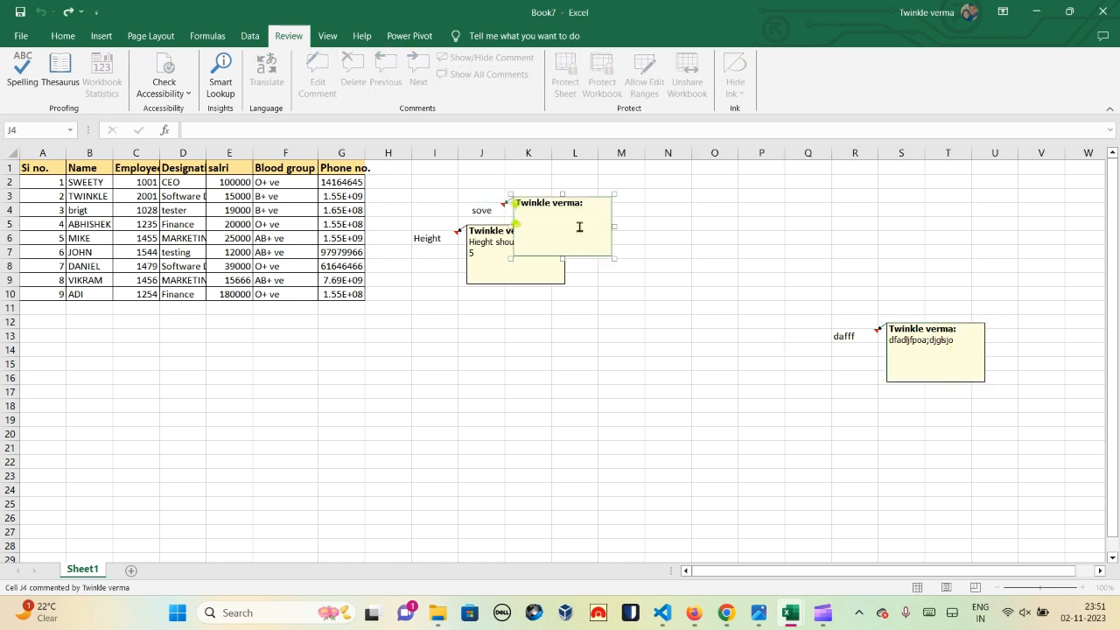
pyautogui.write('krjlfjosjgpo')
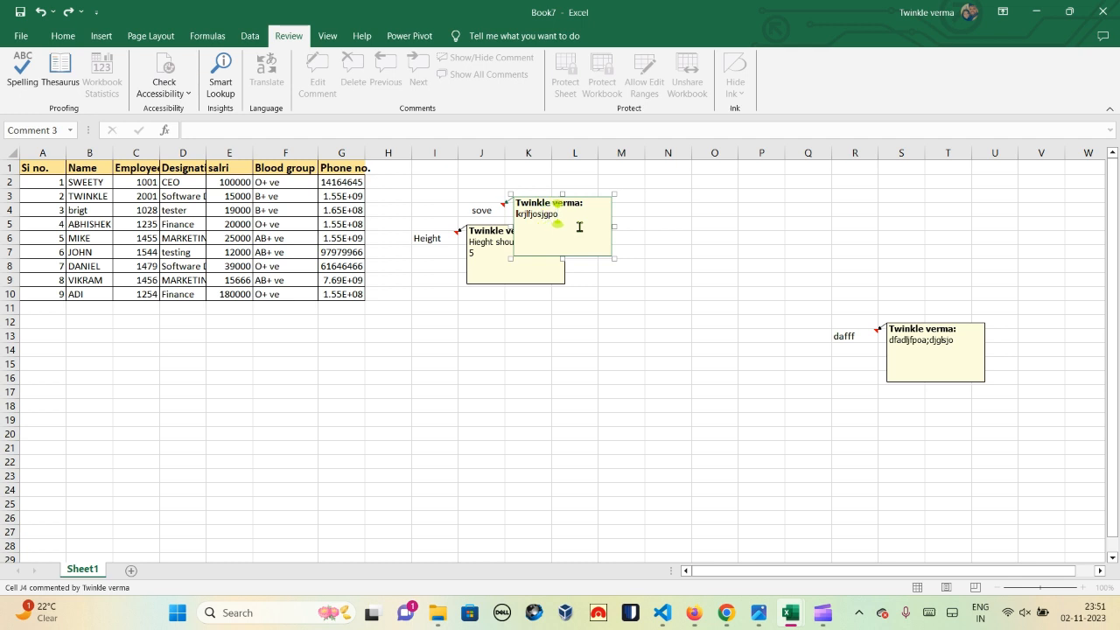
pyautogui.click(649, 167)
pyautogui.click(670, 296)
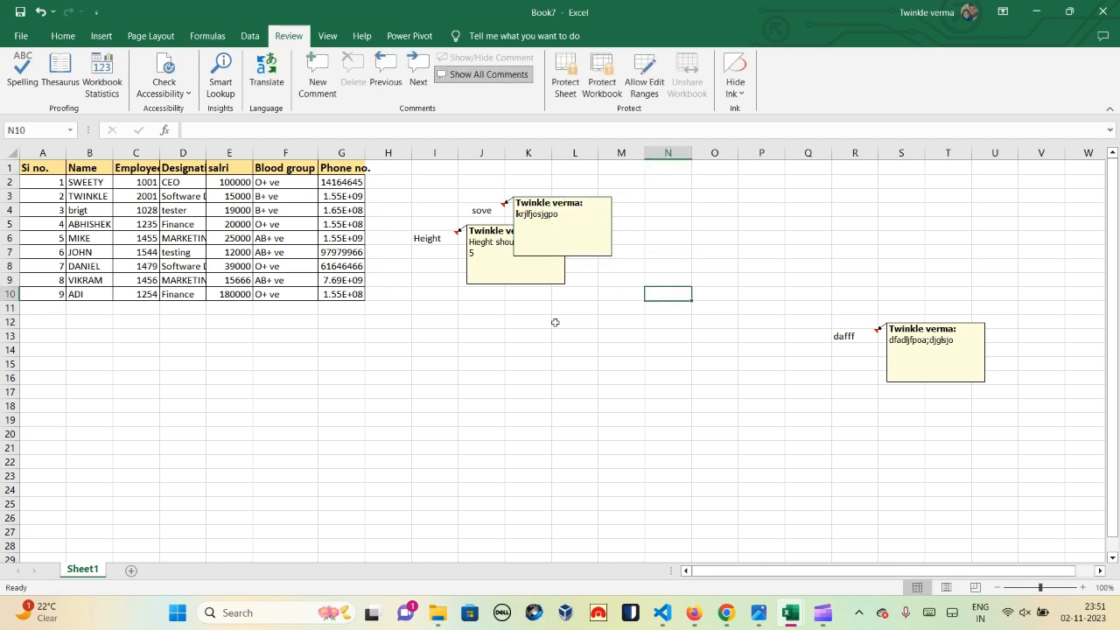
pyautogui.click(543, 333)
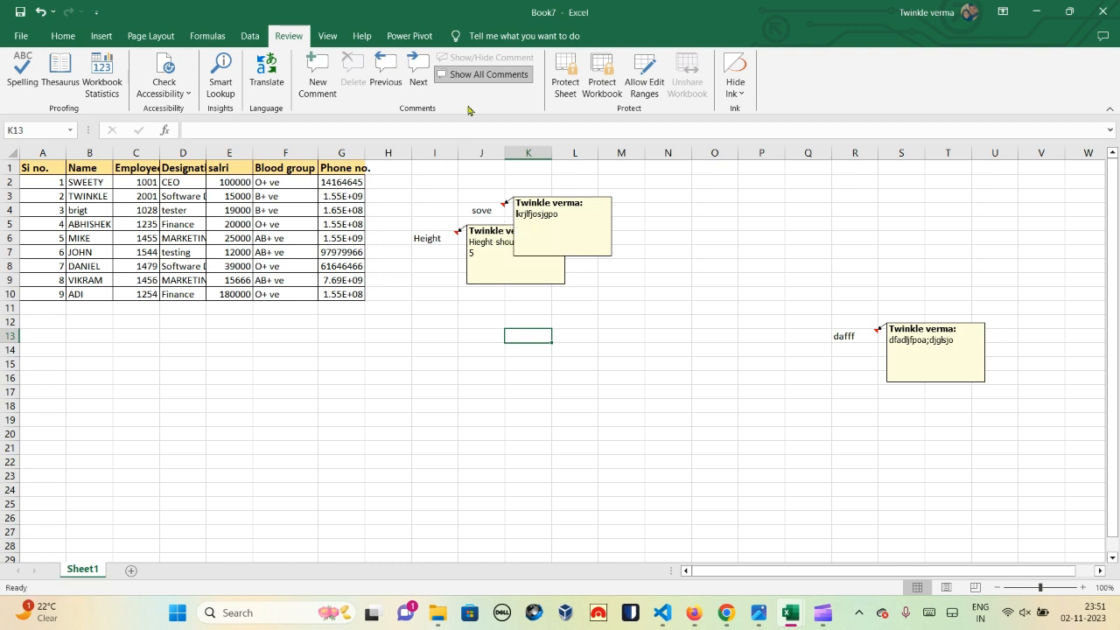
# Step: Turn off Show All Comments so only the comment indicators remain
pyautogui.click(466, 77)
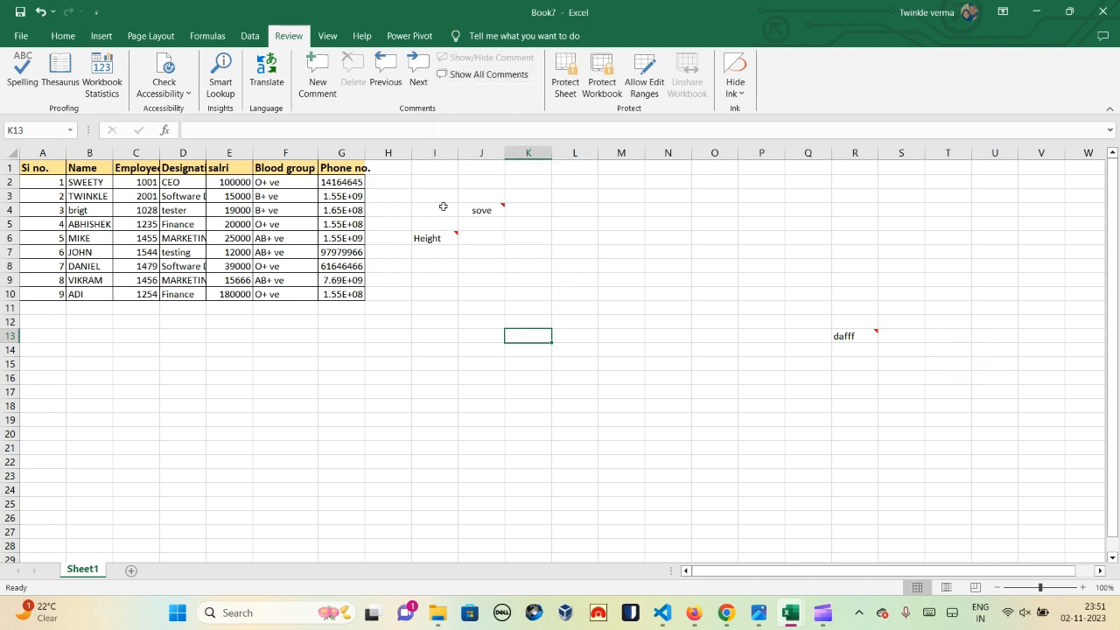
pyautogui.moveTo(454, 236)
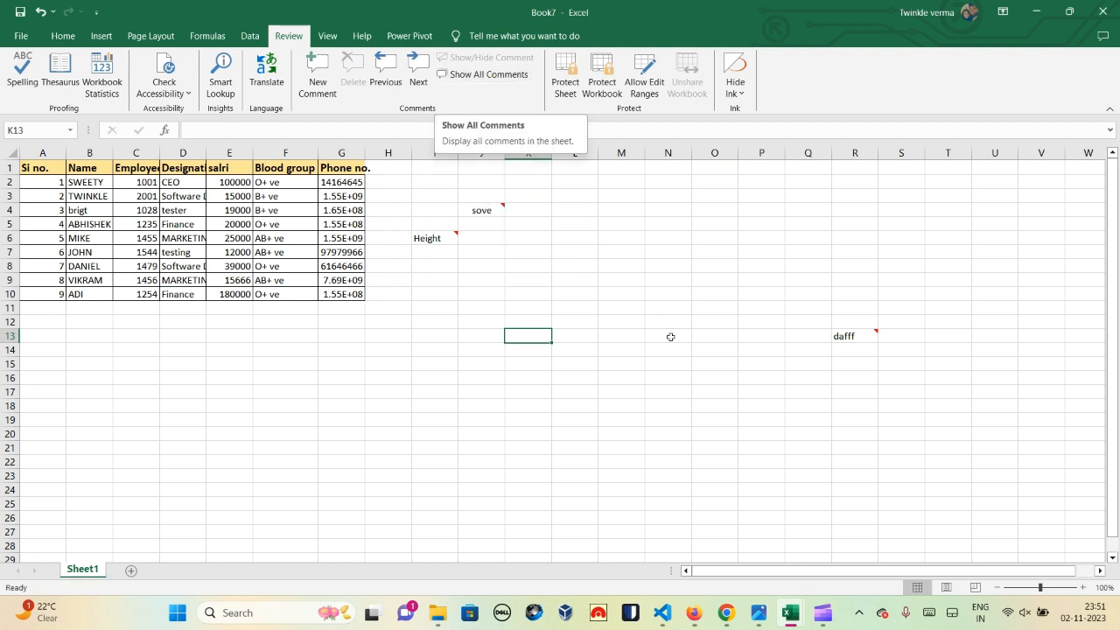
pyautogui.click(868, 380)
pyautogui.click(868, 336)
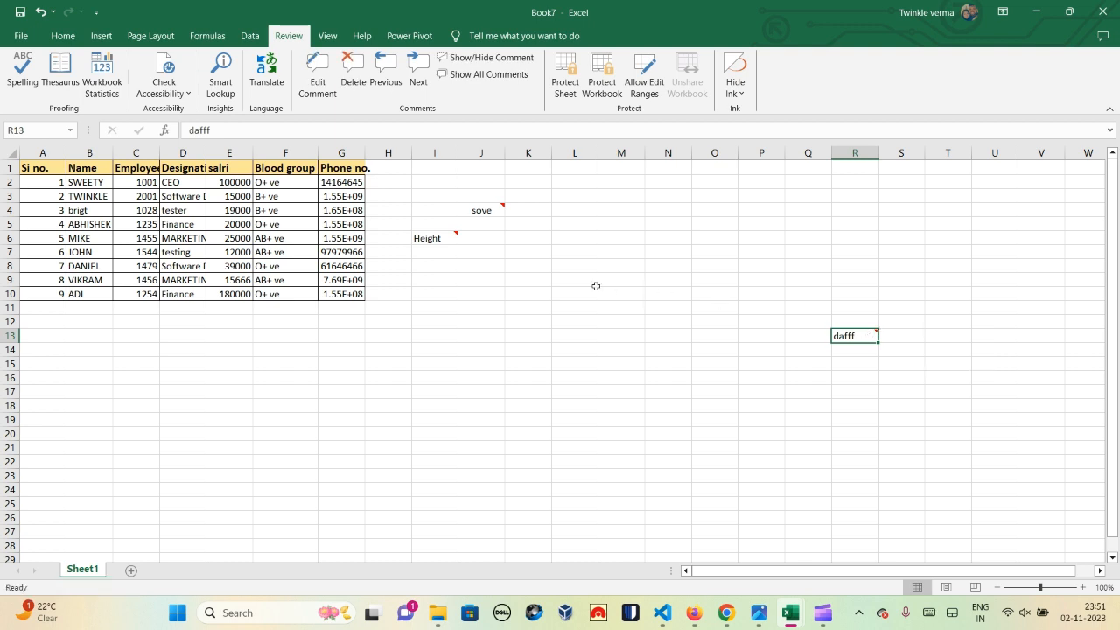
# Step: Open J4's comment for editing, then check the other commented cells, ending on R13
pyautogui.click(484, 207)
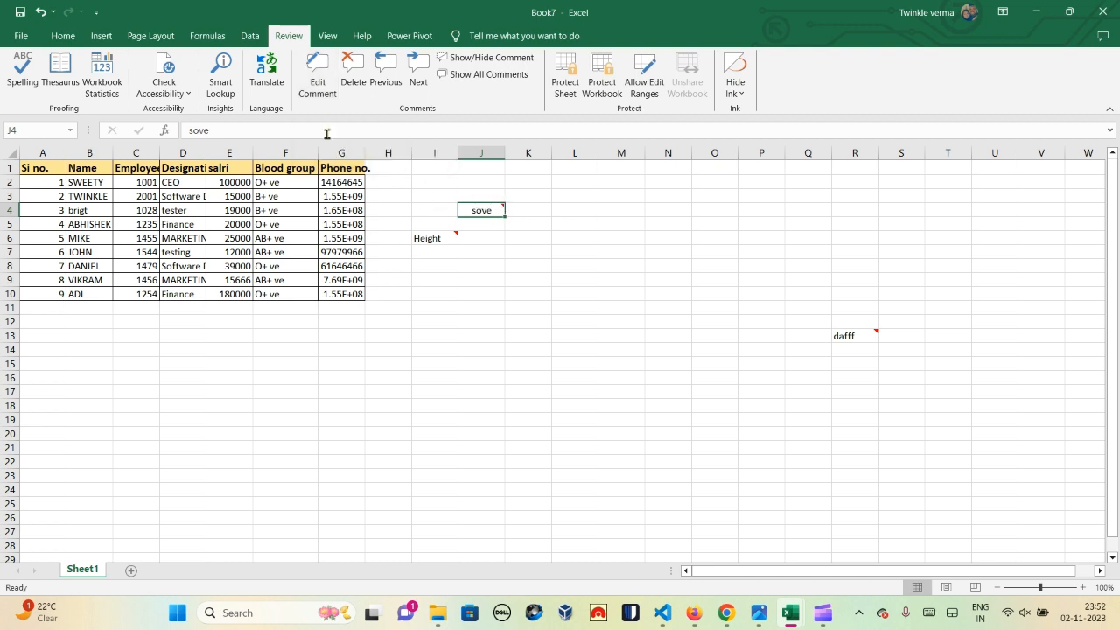
pyautogui.click(311, 70)
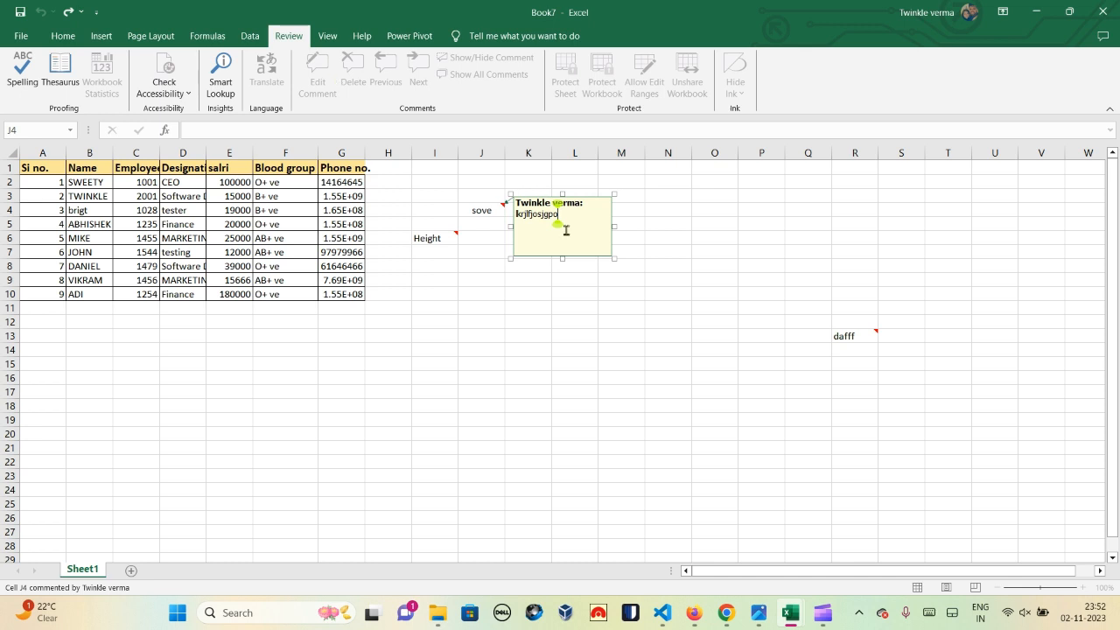
pyautogui.click(740, 309)
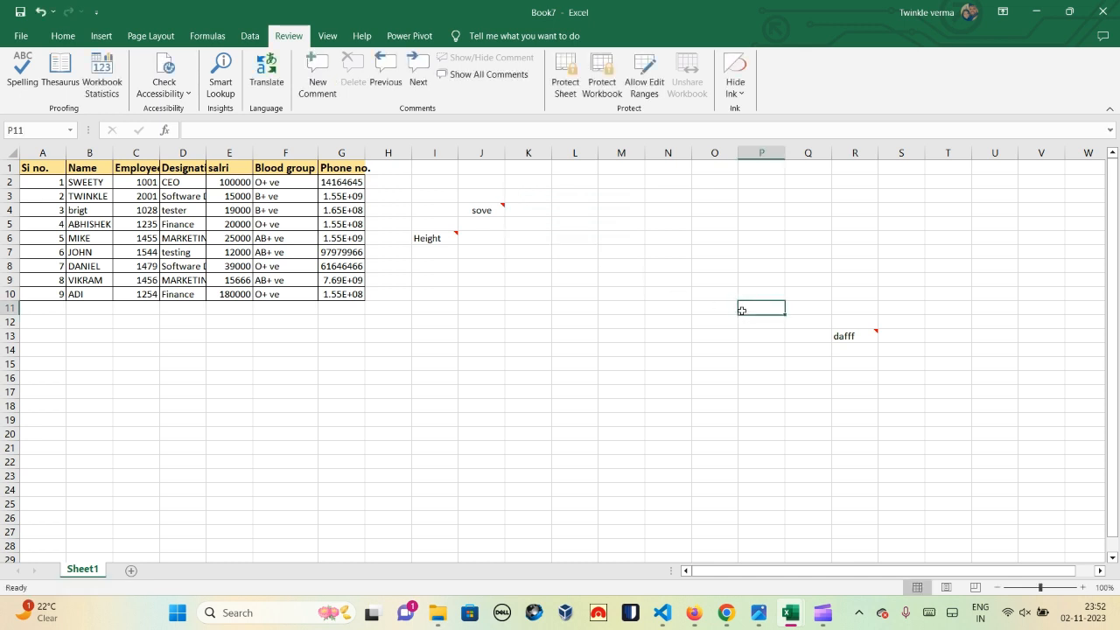
pyautogui.click(510, 227)
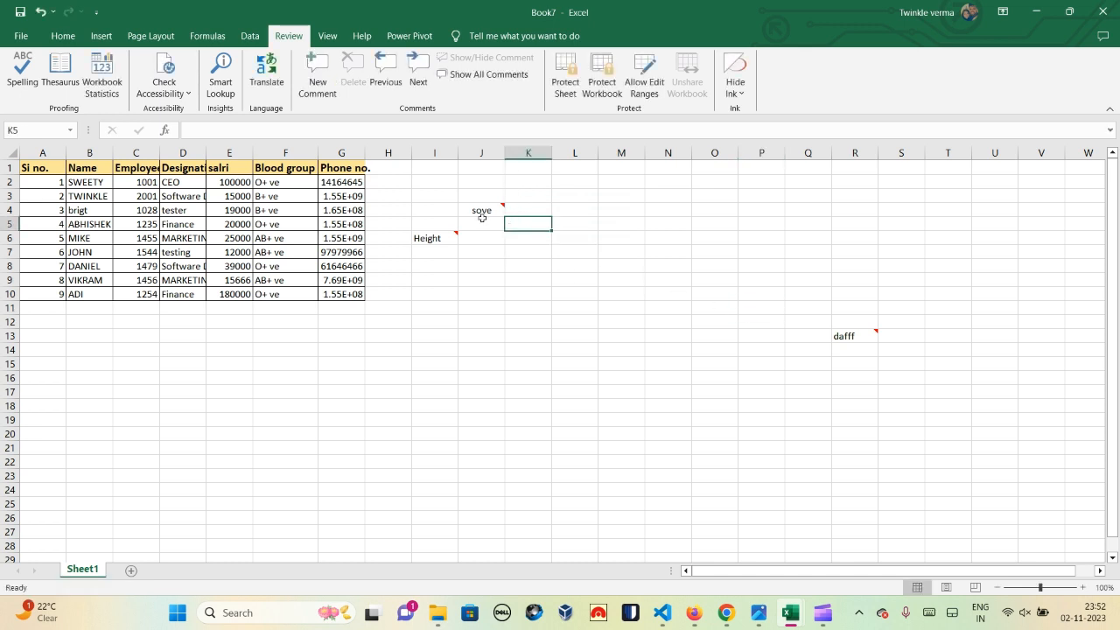
pyautogui.click(483, 221)
pyautogui.click(448, 226)
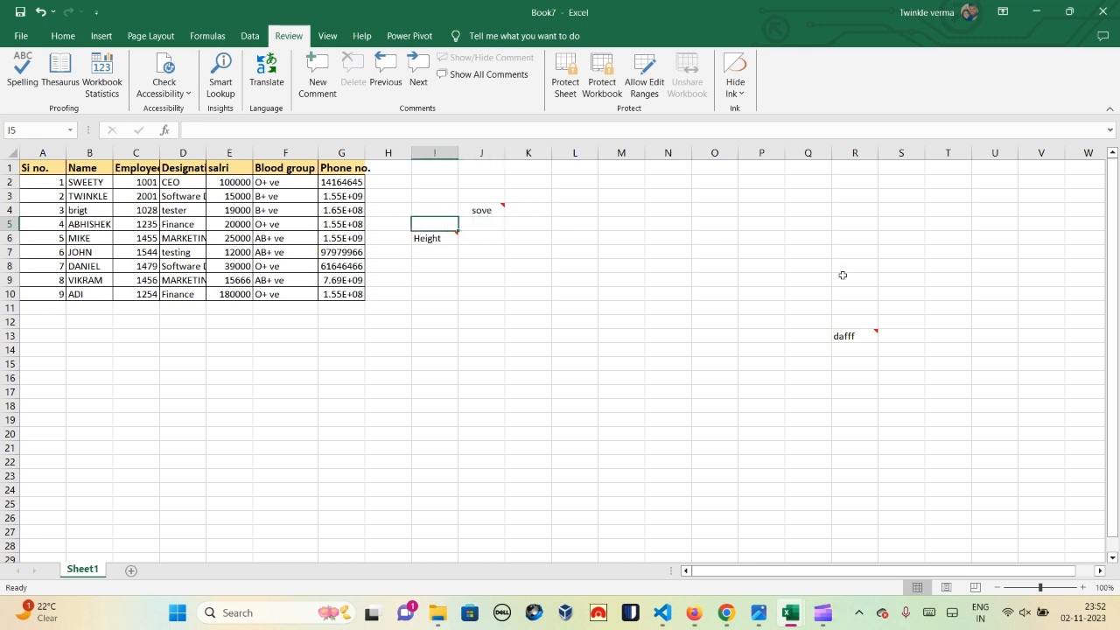
pyautogui.click(858, 331)
pyautogui.click(431, 179)
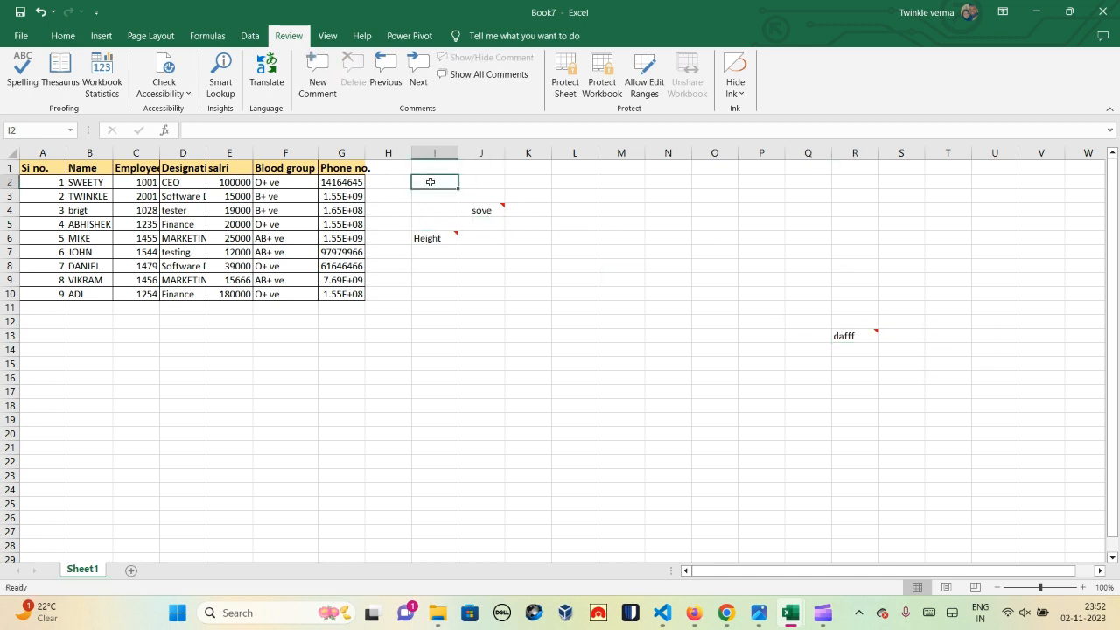
pyautogui.click(869, 340)
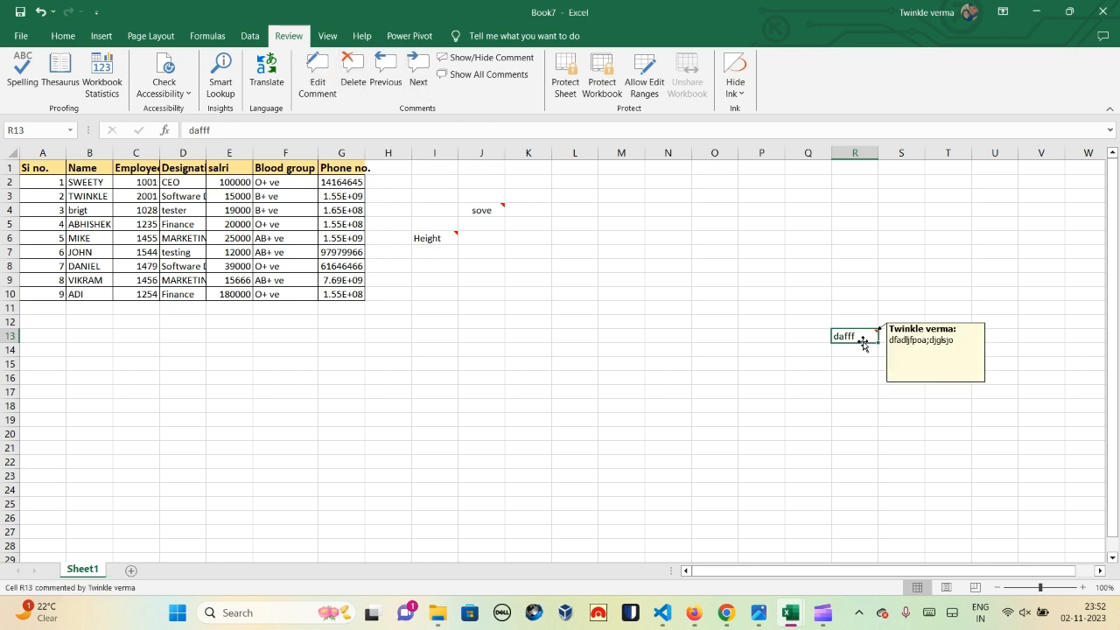
# Step: Delete the comment on the dafff cell R13
pyautogui.click(354, 76)
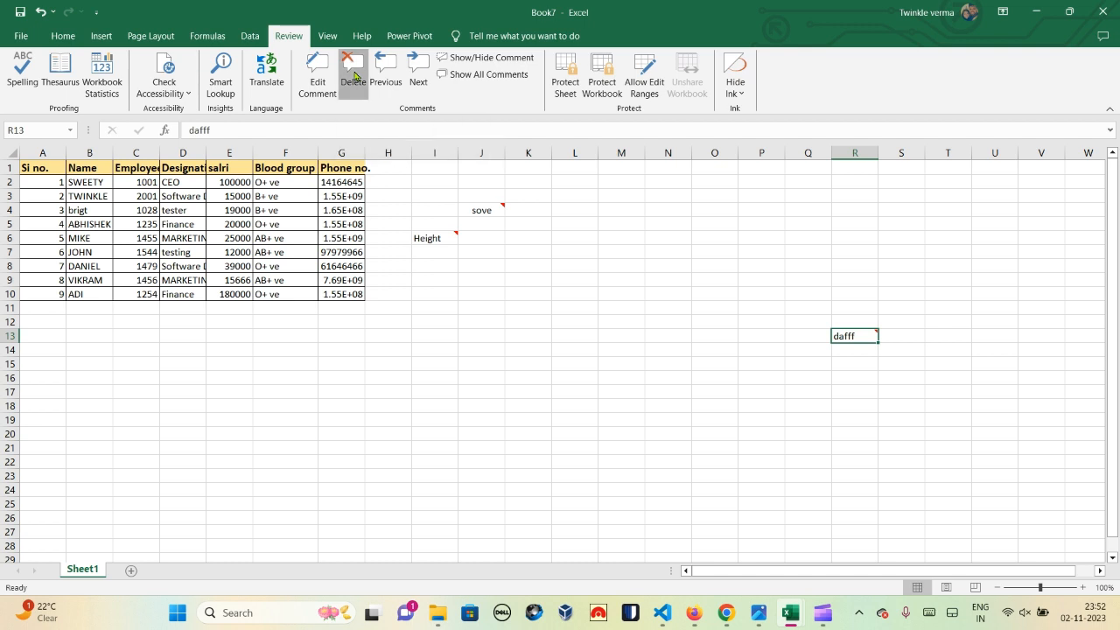
pyautogui.click(776, 264)
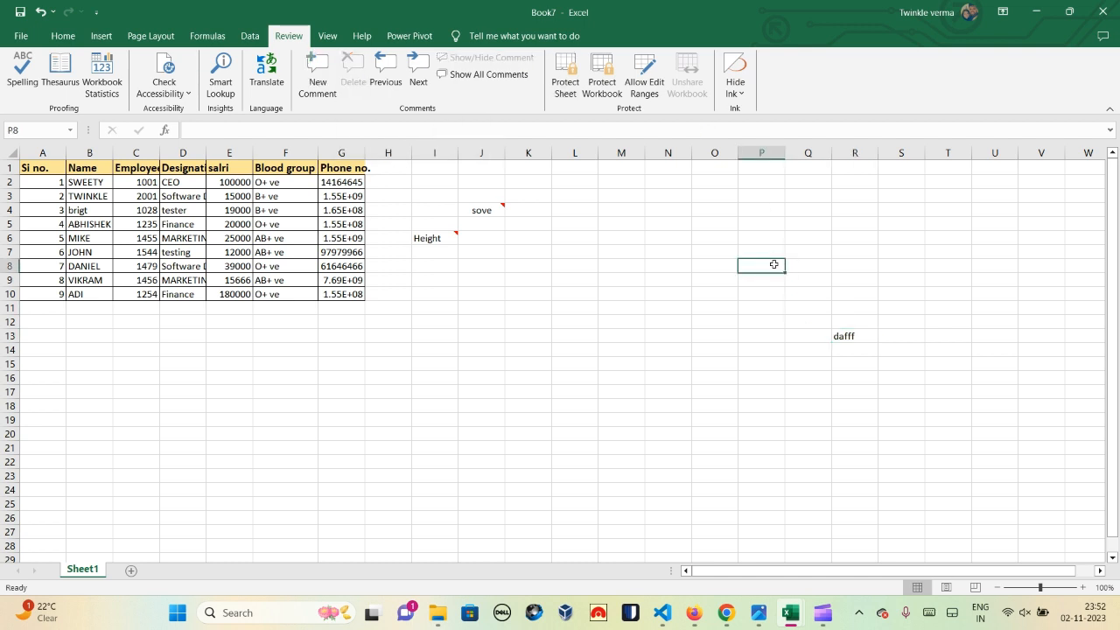
pyautogui.click(495, 213)
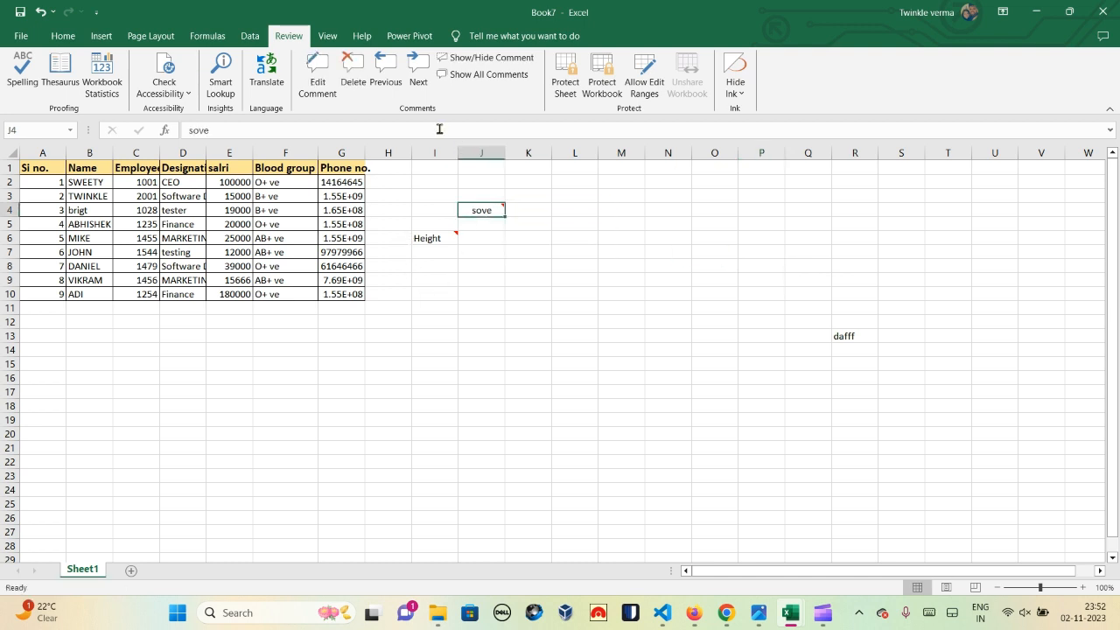
# Step: Step through the remaining comments and decline restarting from the beginning
pyautogui.click(382, 65)
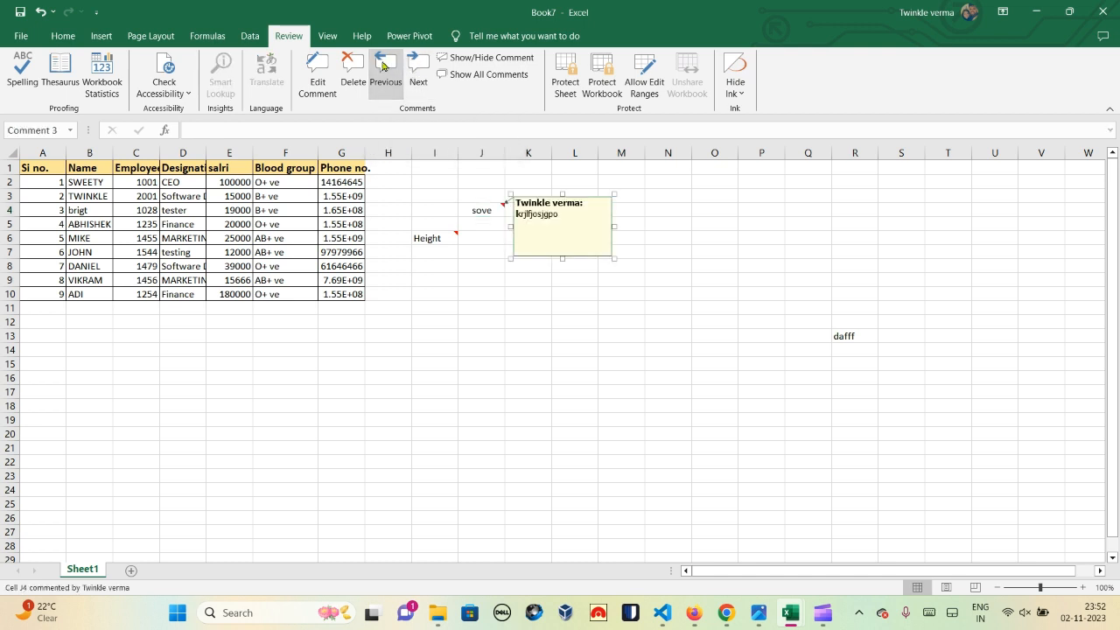
pyautogui.click(416, 64)
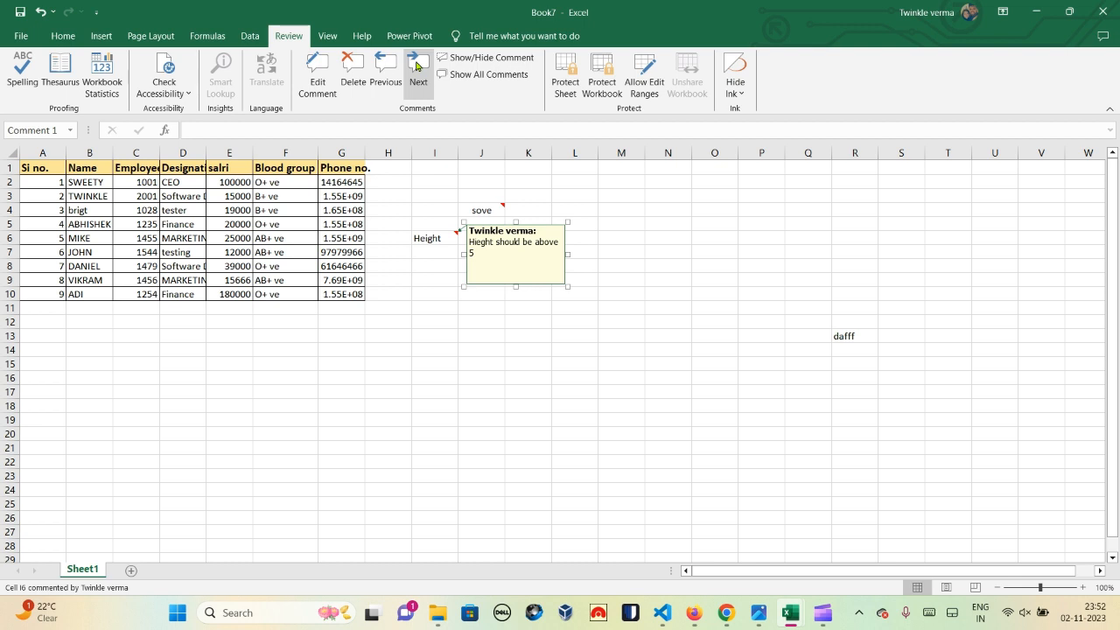
pyautogui.click(392, 64)
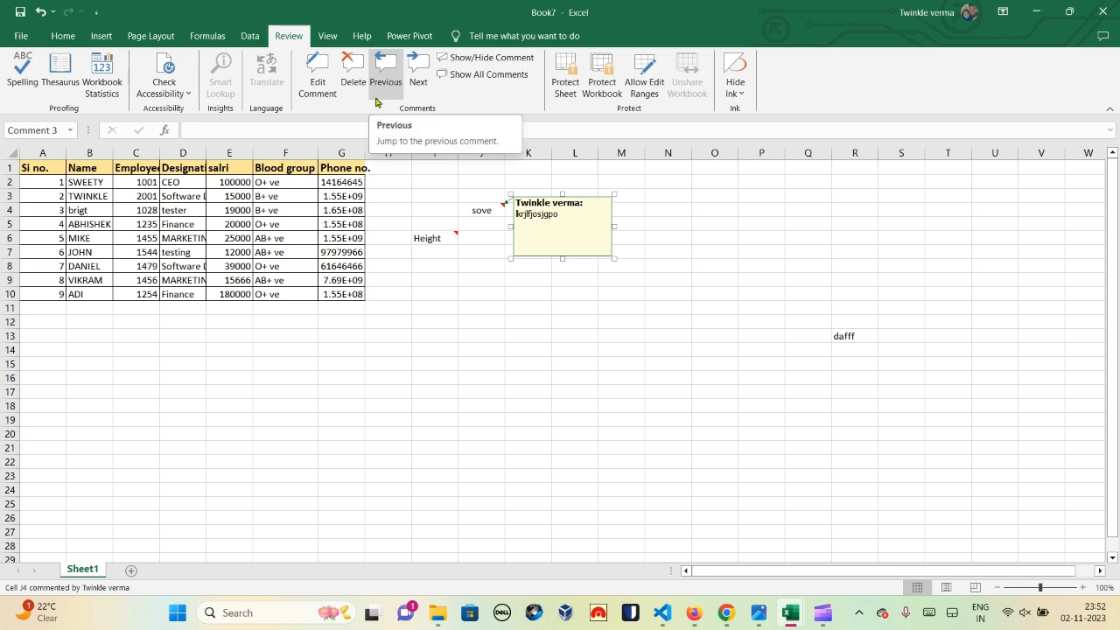
pyautogui.click(385, 71)
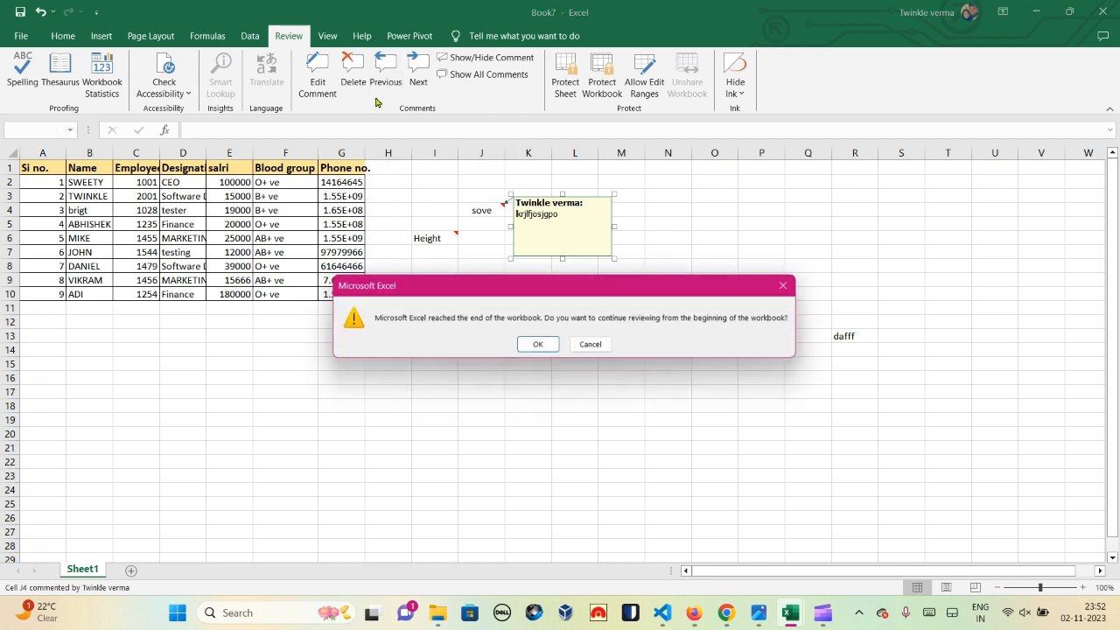
pyautogui.click(595, 345)
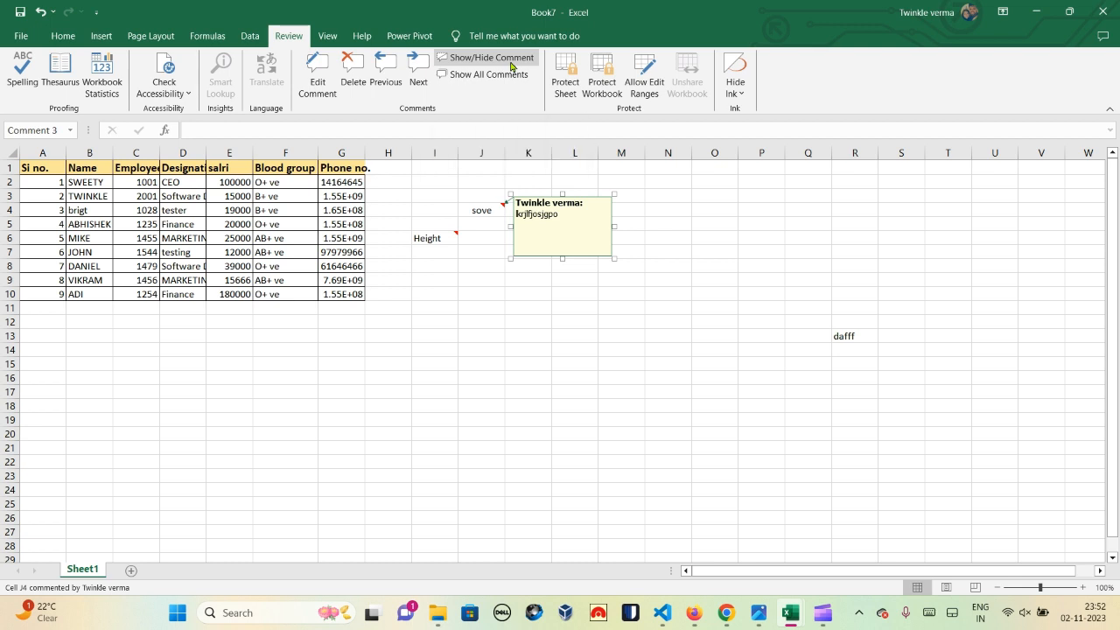
pyautogui.click(529, 294)
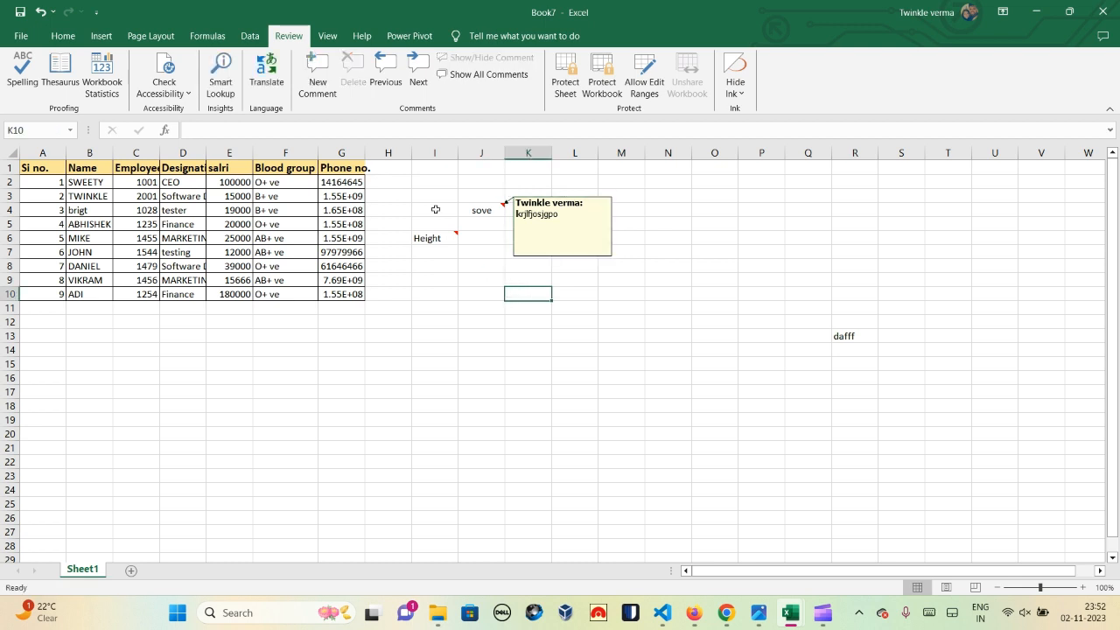
pyautogui.click(481, 210)
pyautogui.click(439, 240)
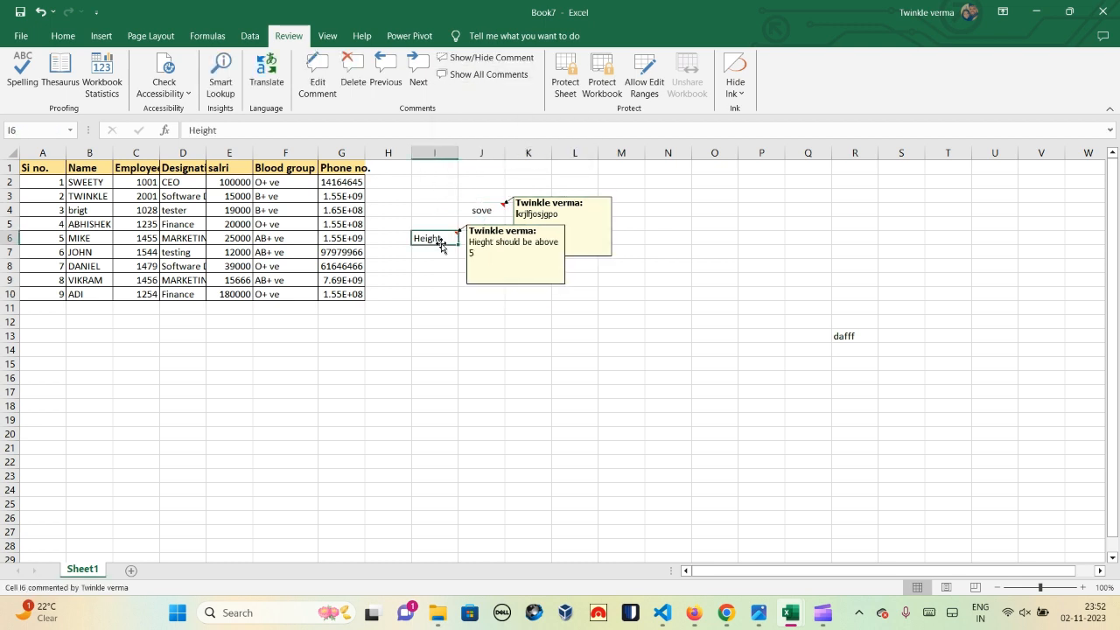
pyautogui.click(461, 58)
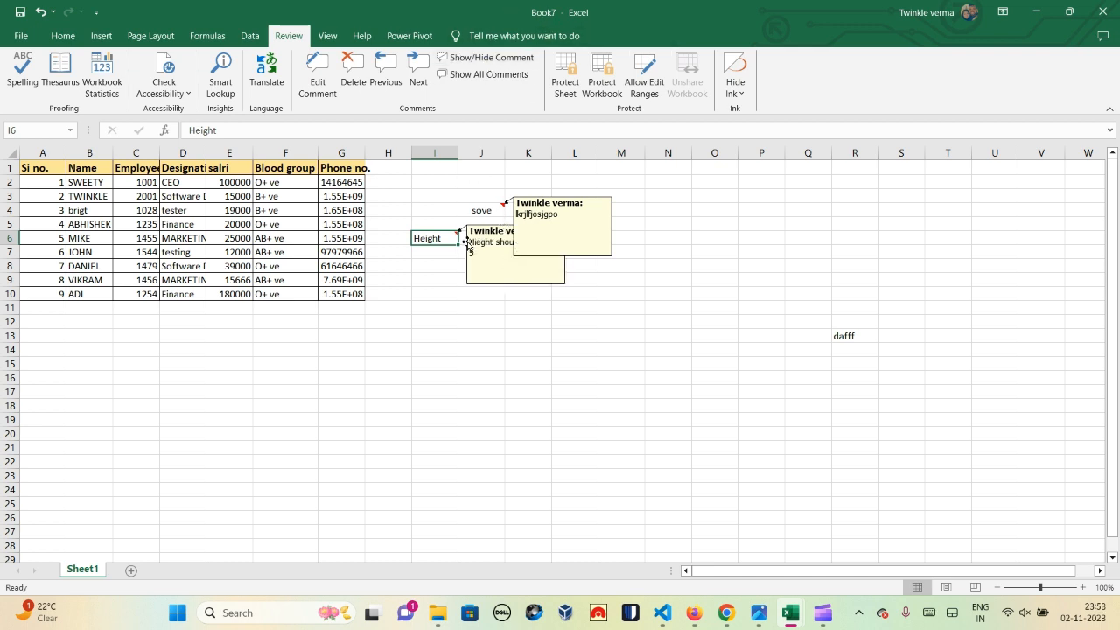
pyautogui.click(498, 65)
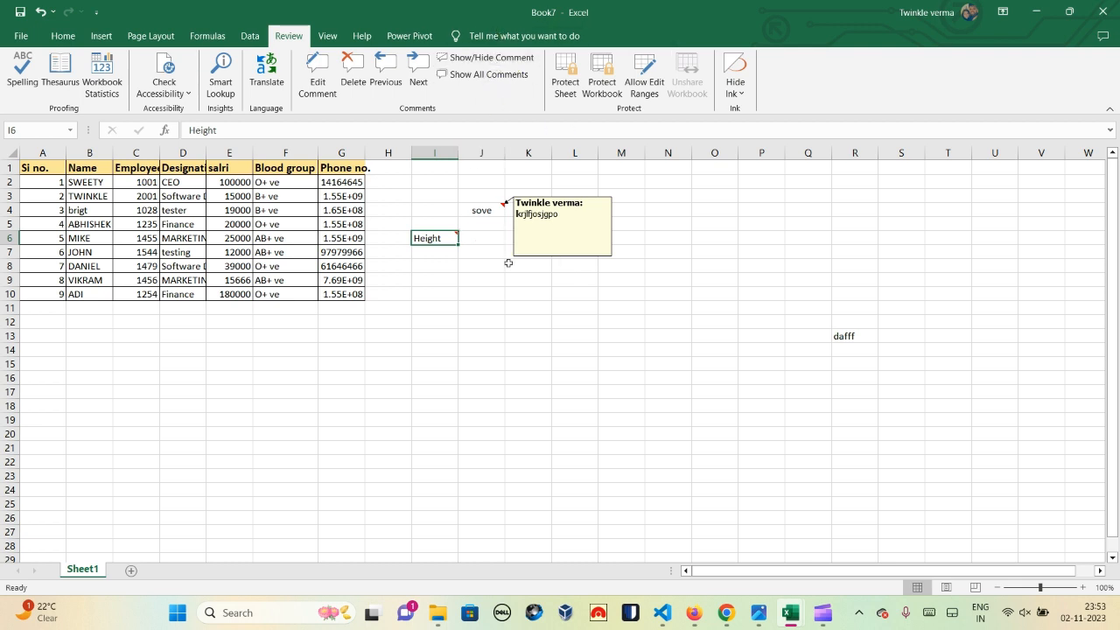
pyautogui.click(475, 78)
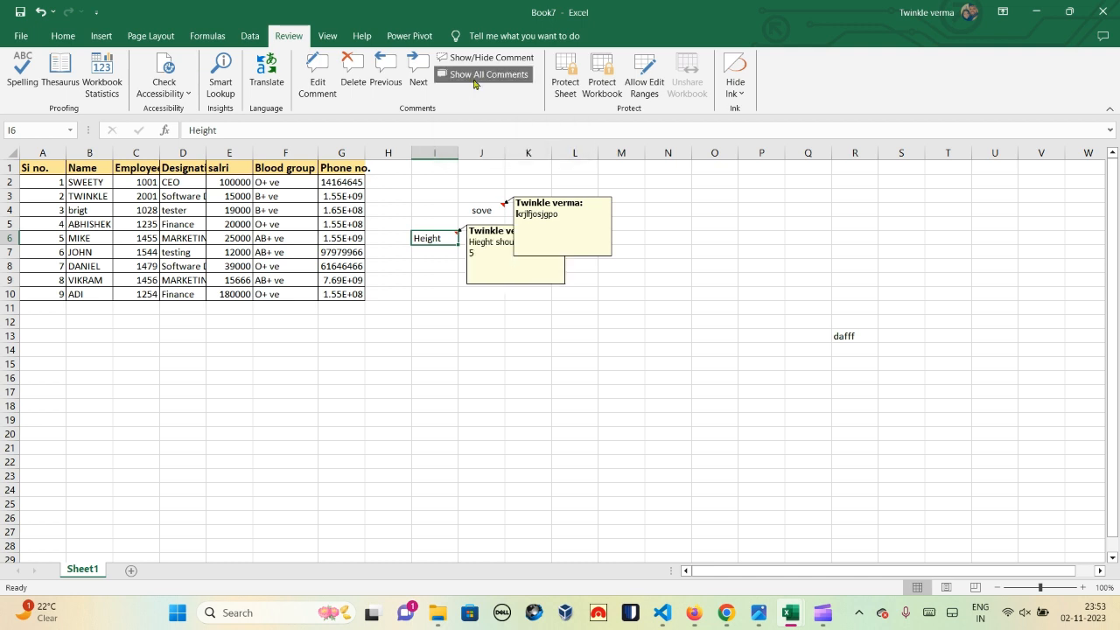
pyautogui.click(475, 78)
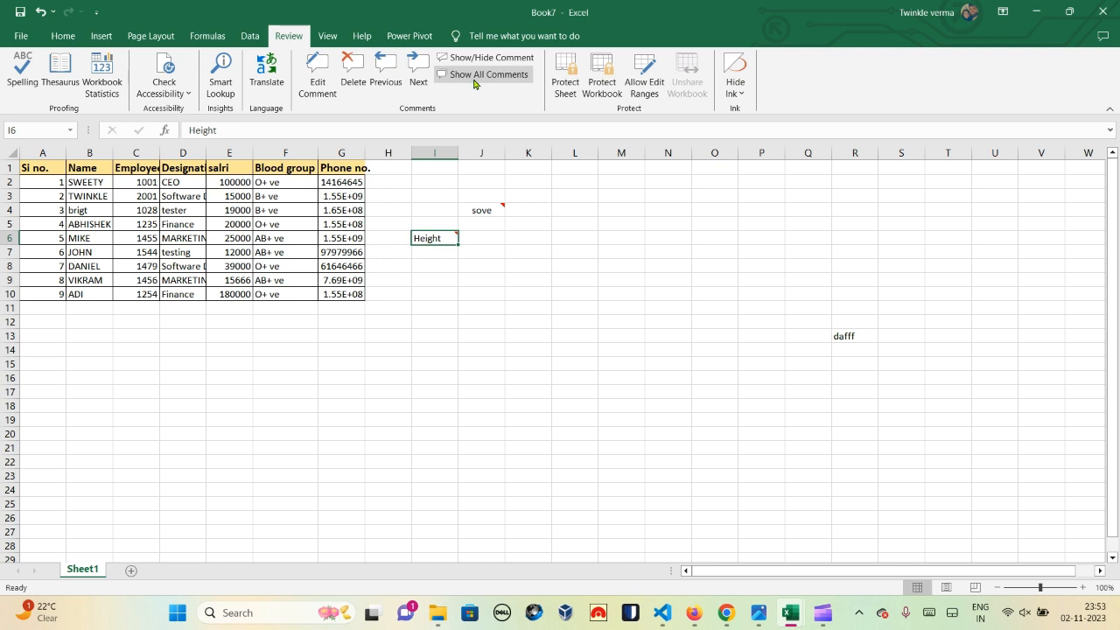
pyautogui.click(667, 335)
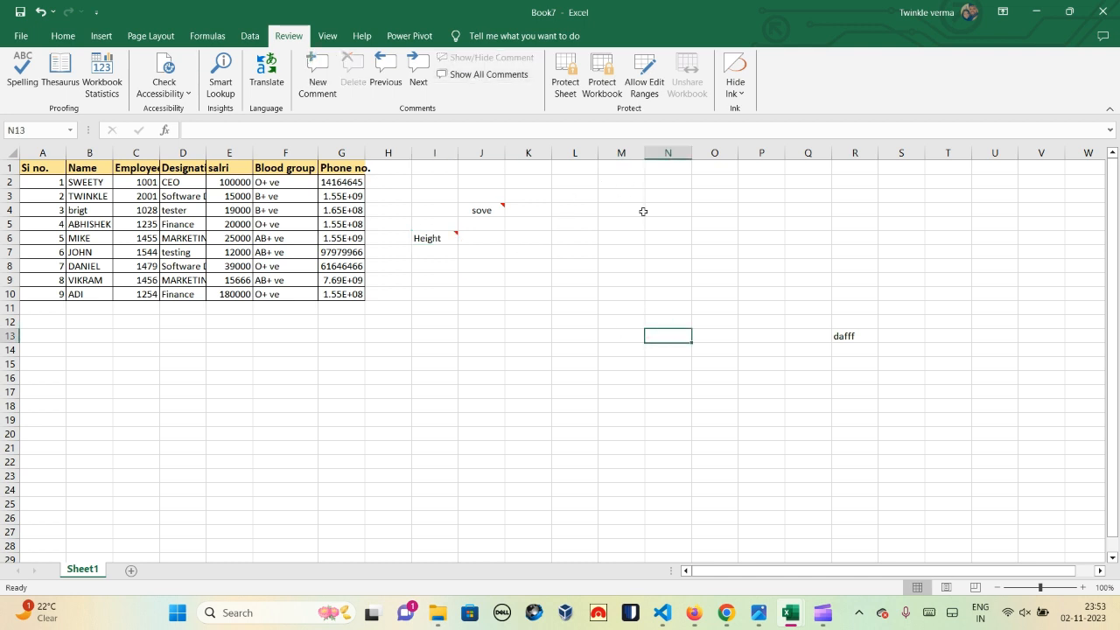
pyautogui.click(584, 233)
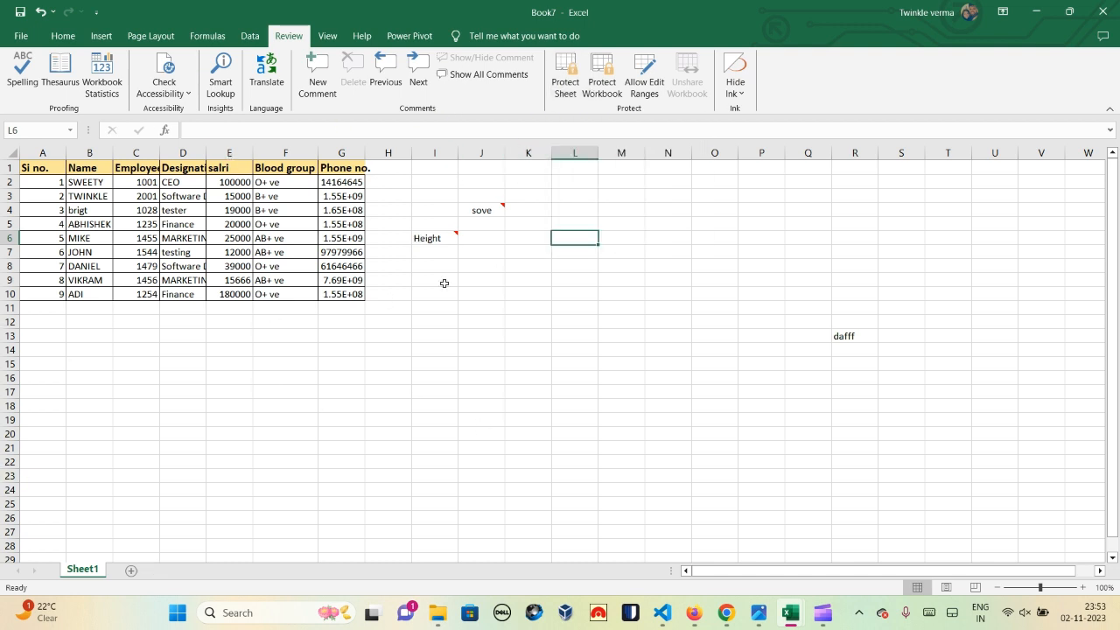
# Step: Protect Sheet1 with a password, still allowing Format cells and Format columns
pyautogui.click(238, 335)
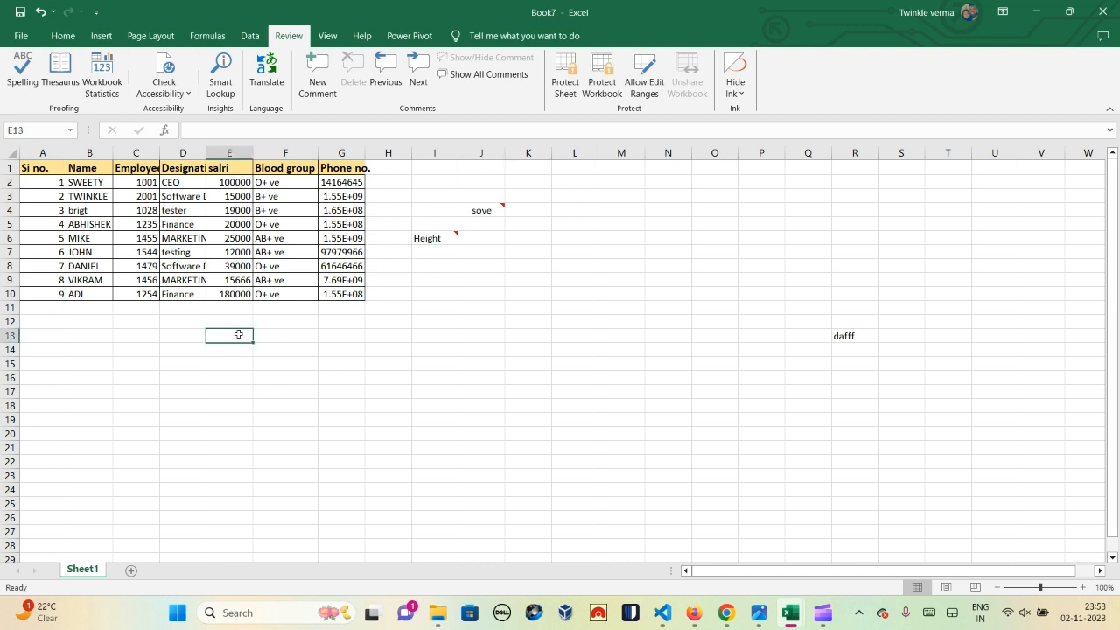
pyautogui.click(564, 72)
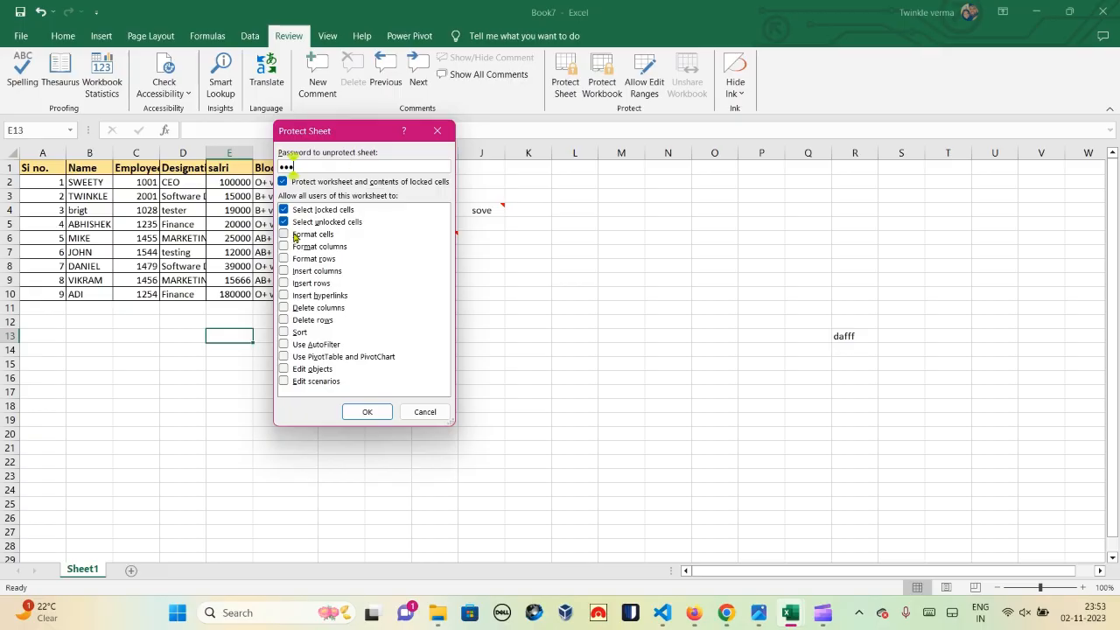
pyautogui.click(284, 234)
pyautogui.click(302, 247)
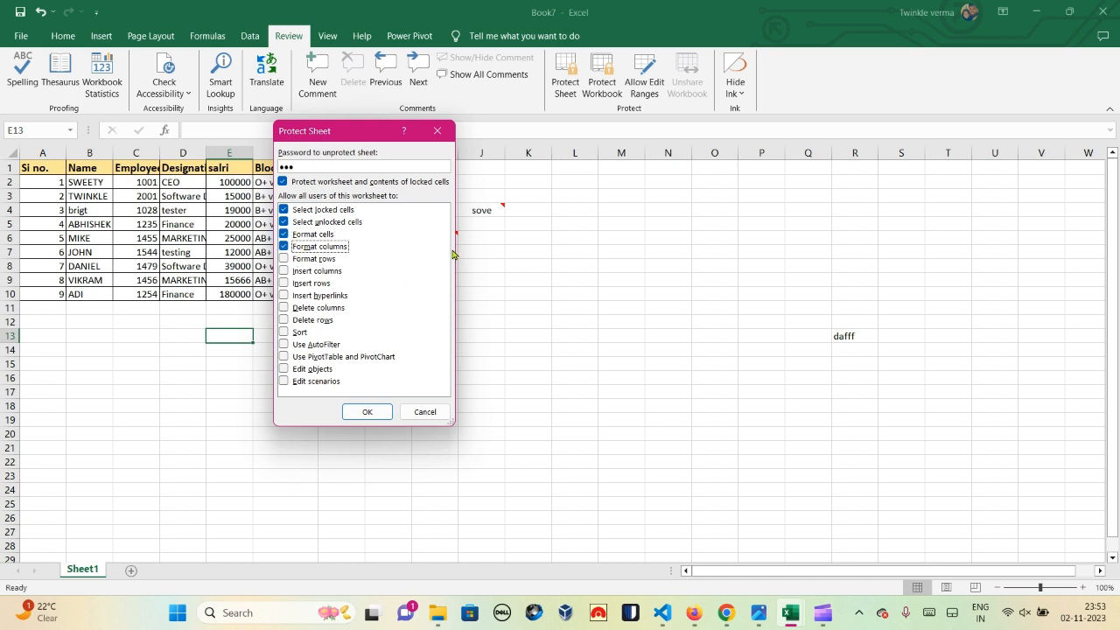
pyautogui.click(378, 419)
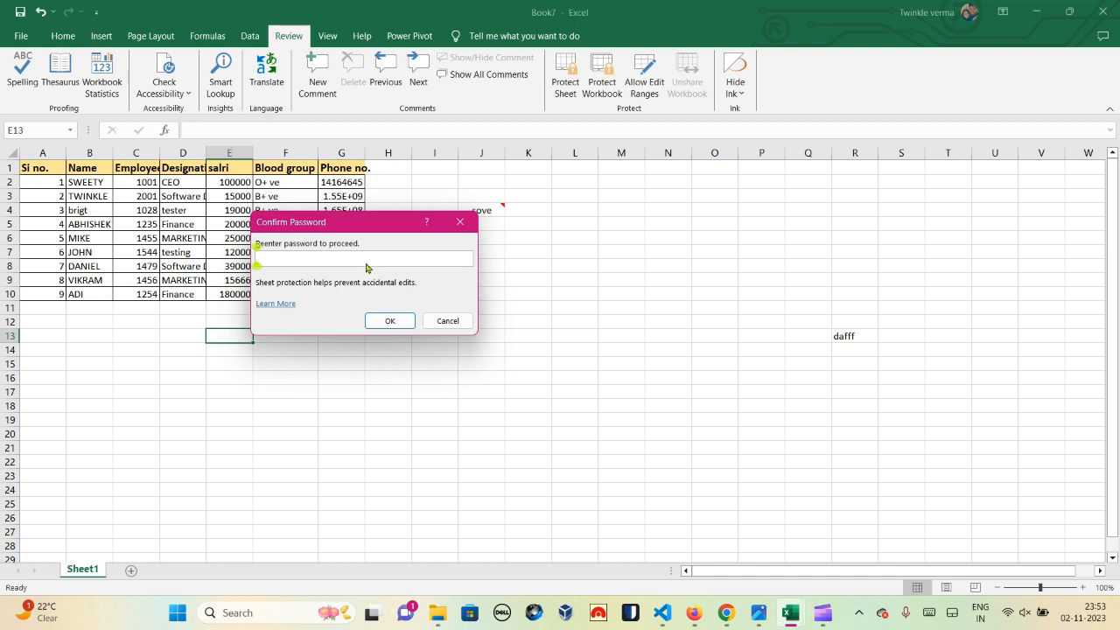
pyautogui.write('•••')
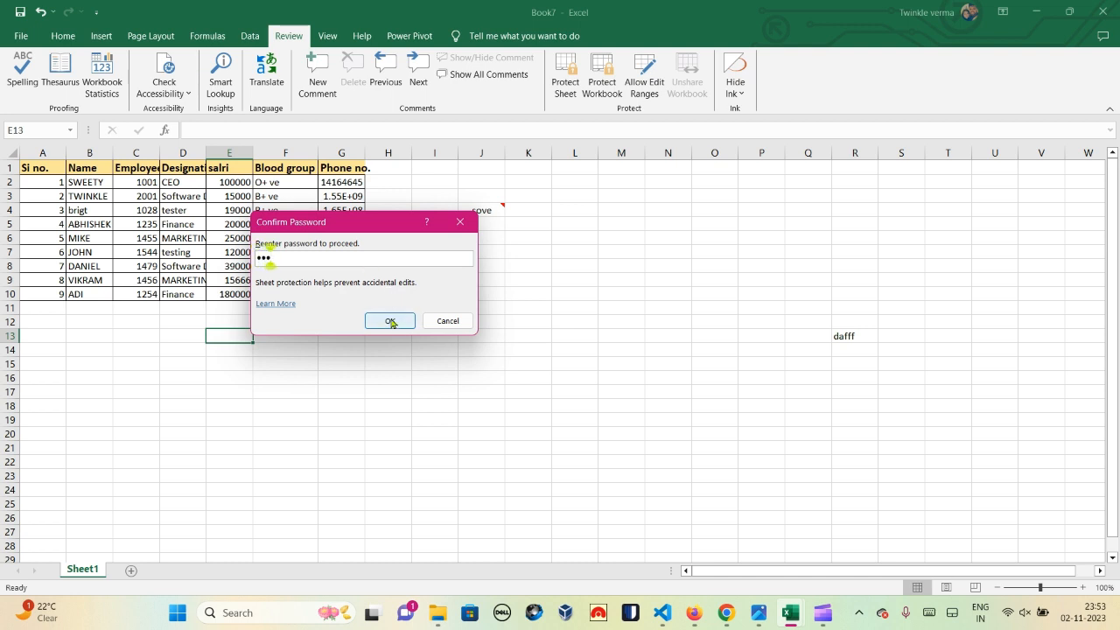
pyautogui.click(391, 322)
pyautogui.click(543, 291)
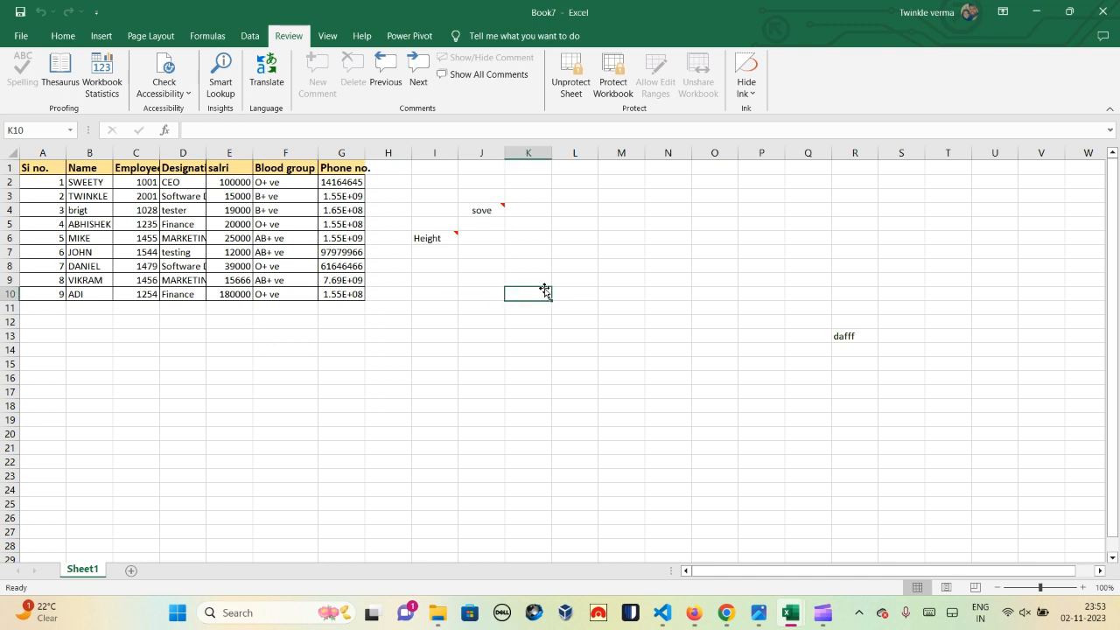
# Step: Try editing cells K10 and F18 and dismiss the protected-sheet warnings
pyautogui.doubleClick(544, 291)
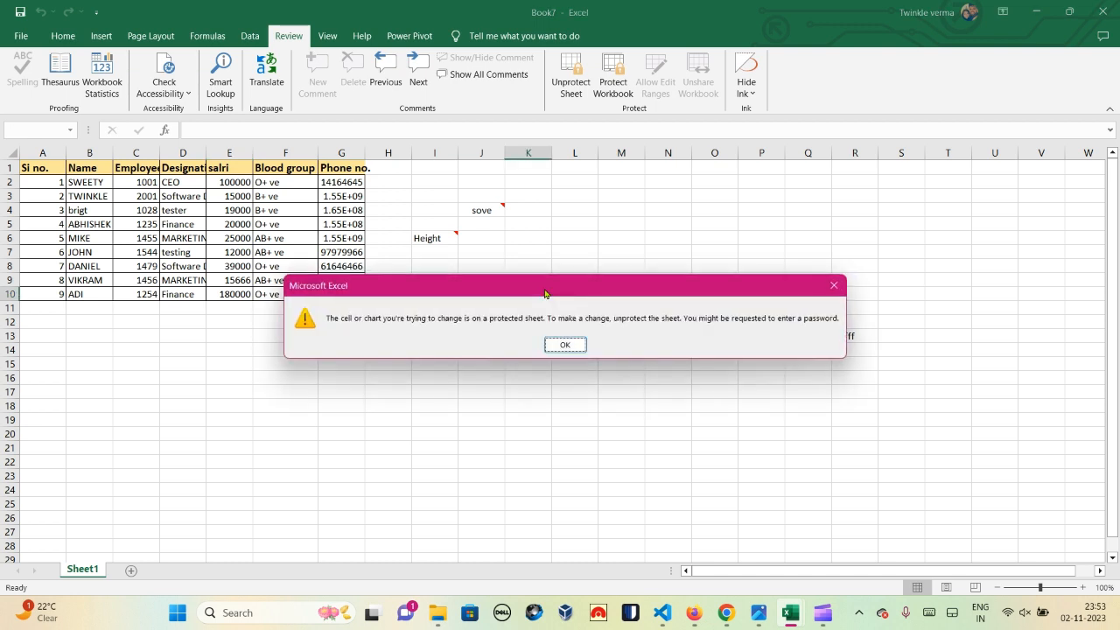
pyautogui.click(570, 345)
pyautogui.doubleClick(308, 406)
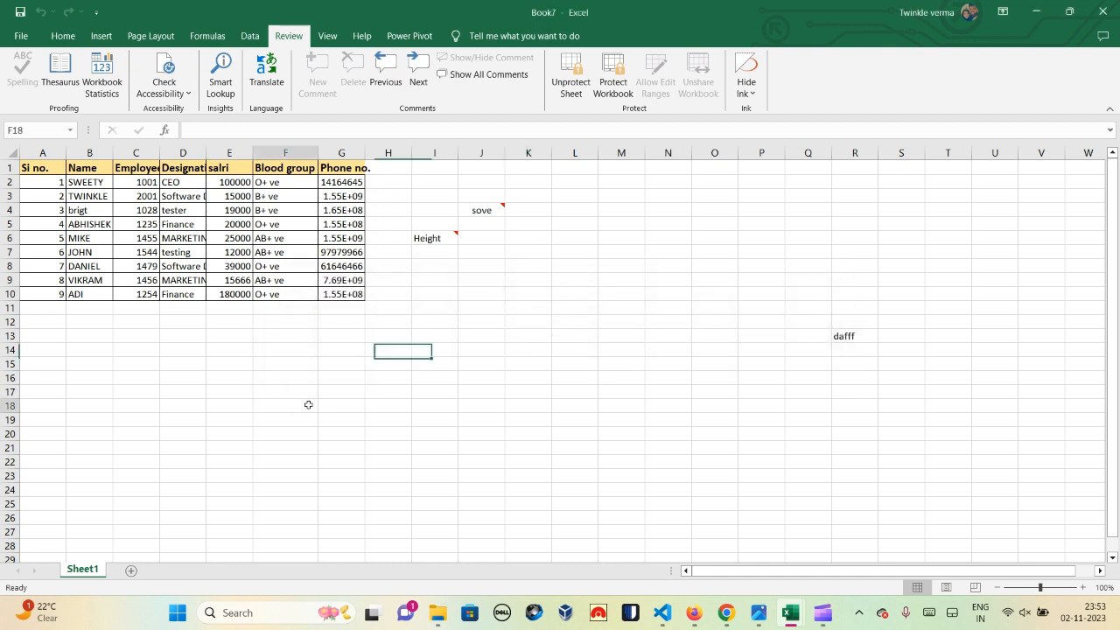
pyautogui.click(569, 344)
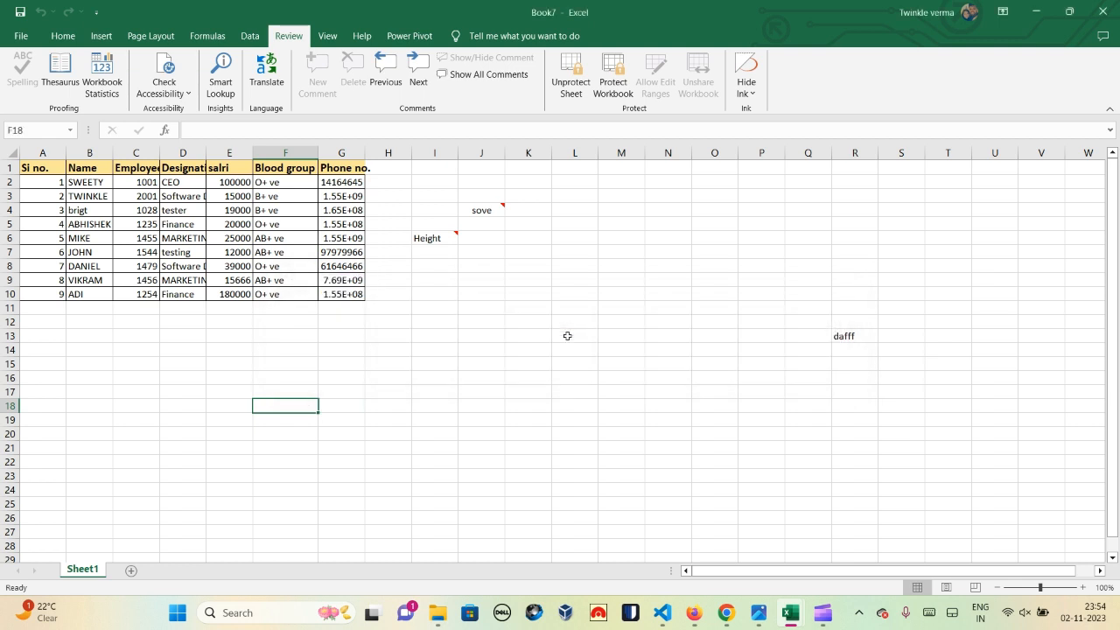
# Step: Add a new Sheet2, type 'sfmlaefljp' in F9, then return to Sheet1
pyautogui.click(131, 570)
pyautogui.click(261, 272)
pyautogui.write('sfmlaefljp')
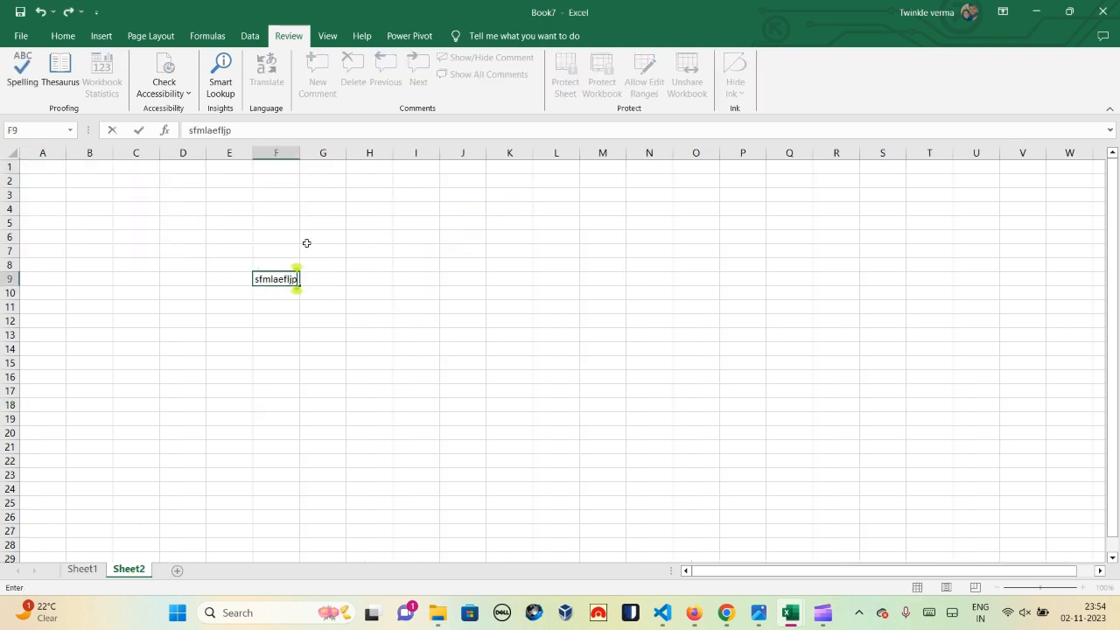
pyautogui.click(83, 570)
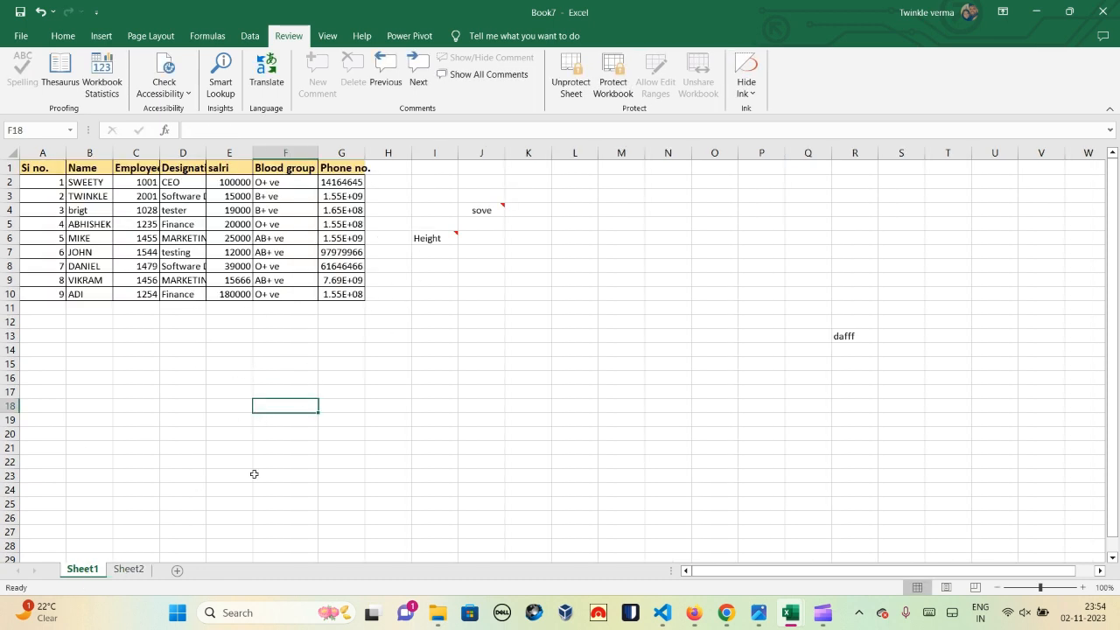
# Step: Unprotect Sheet1 from its tab menu by entering the sheet password
pyautogui.rightClick(88, 571)
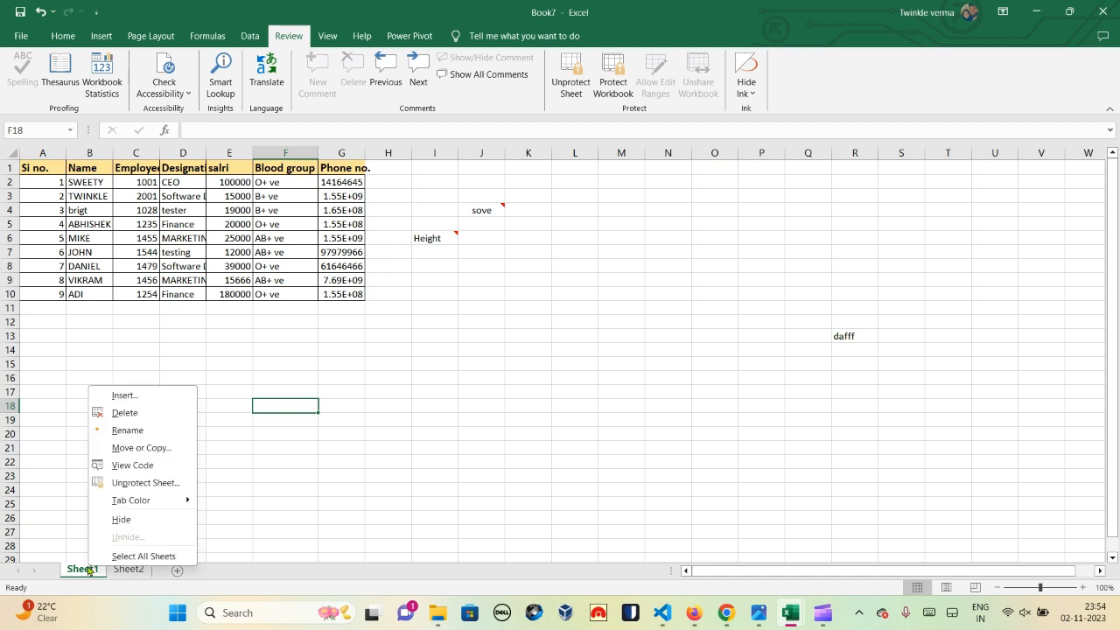
pyautogui.click(146, 483)
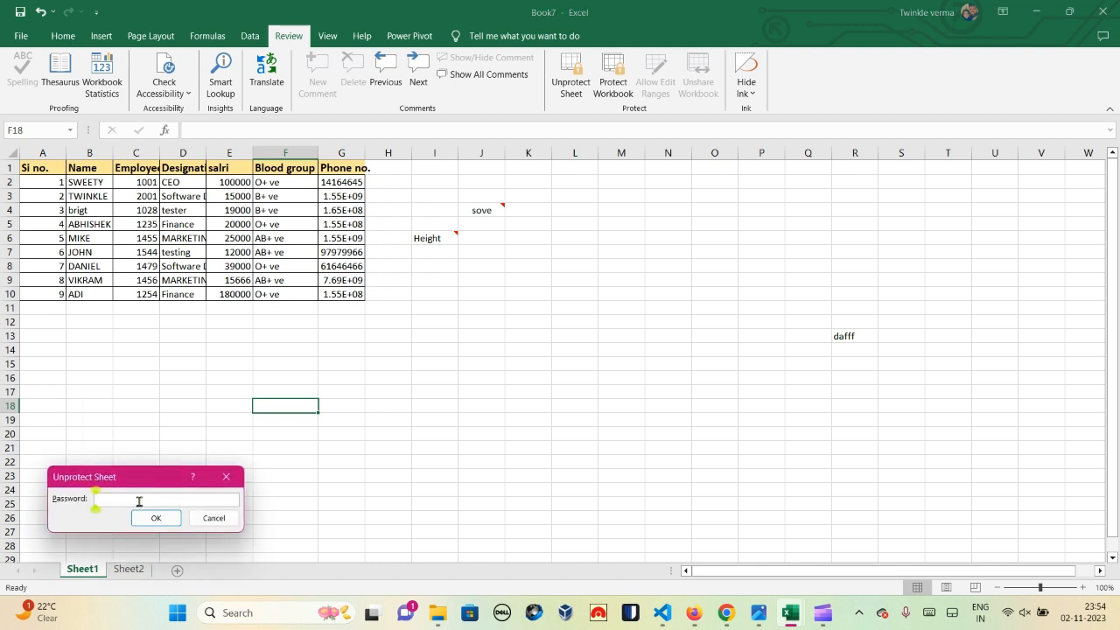
pyautogui.write('123')
pyautogui.click(154, 523)
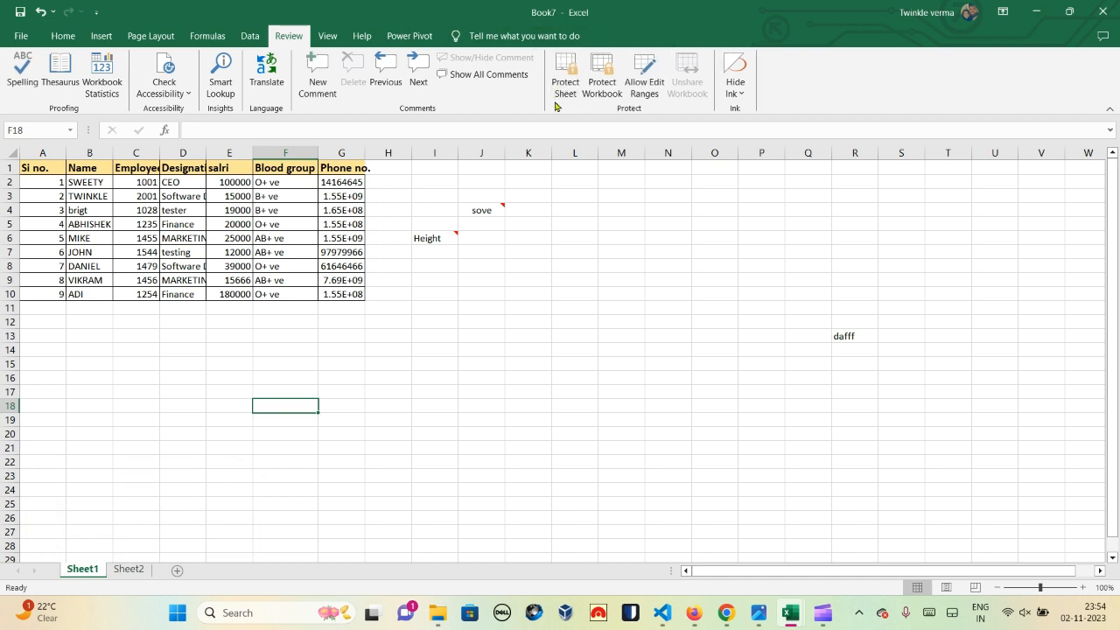
pyautogui.click(602, 75)
pyautogui.click(438, 301)
pyautogui.click(561, 65)
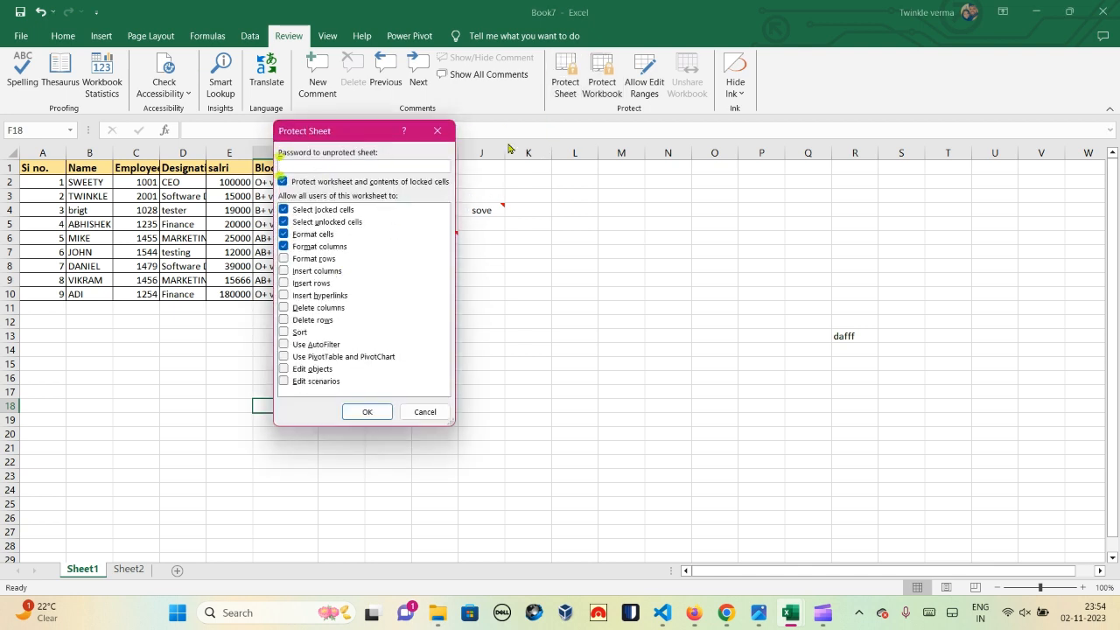
pyautogui.click(427, 411)
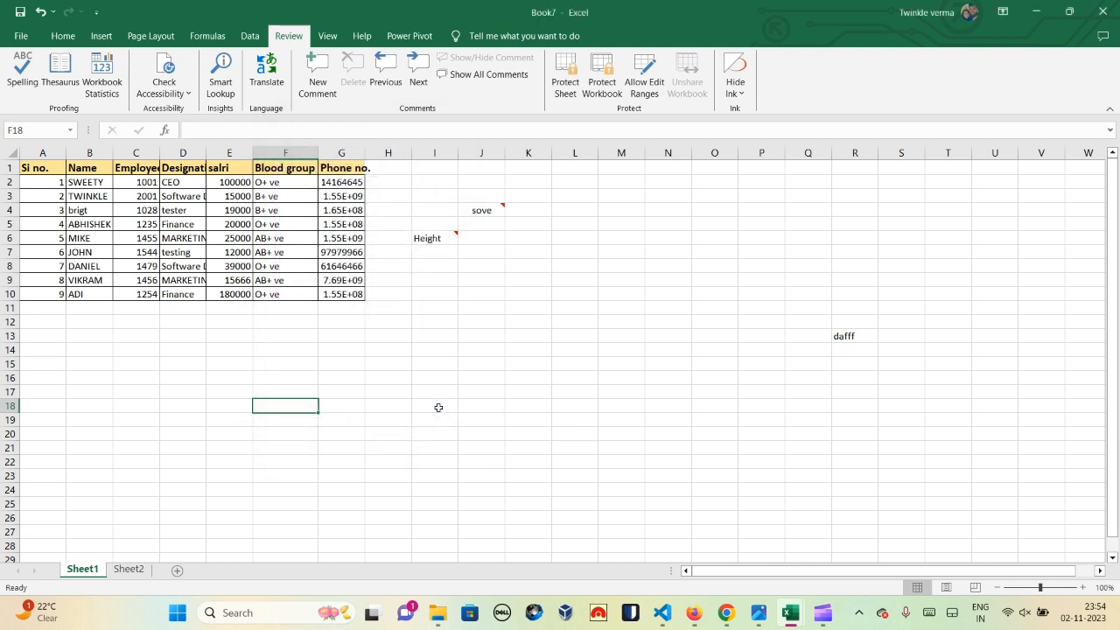
pyautogui.rightClick(91, 559)
pyautogui.press('Escape')
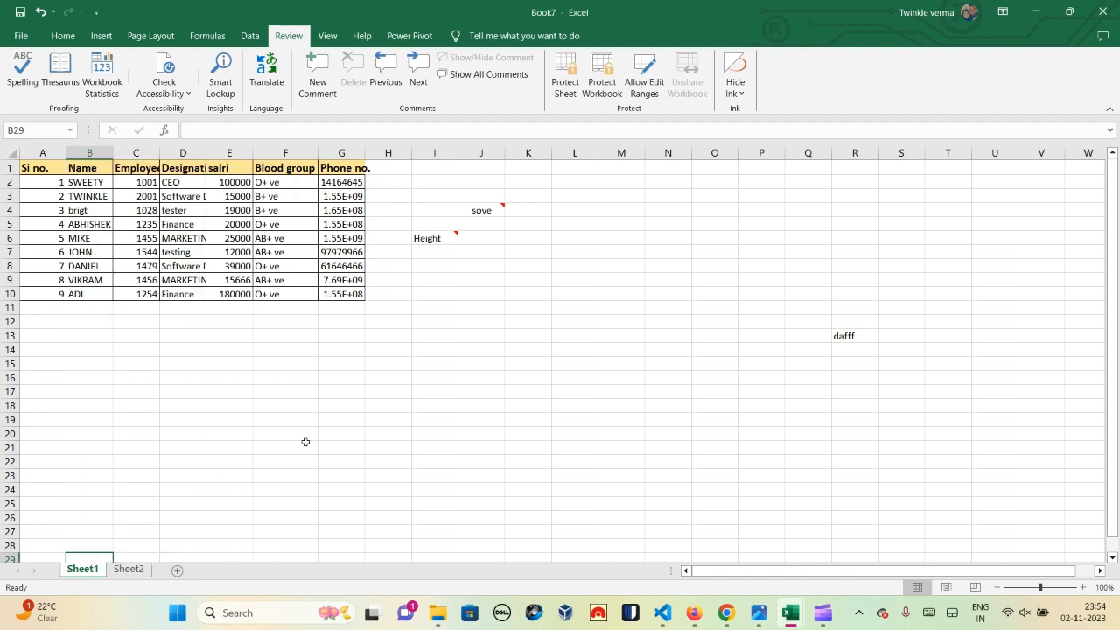
pyautogui.rightClick(85, 570)
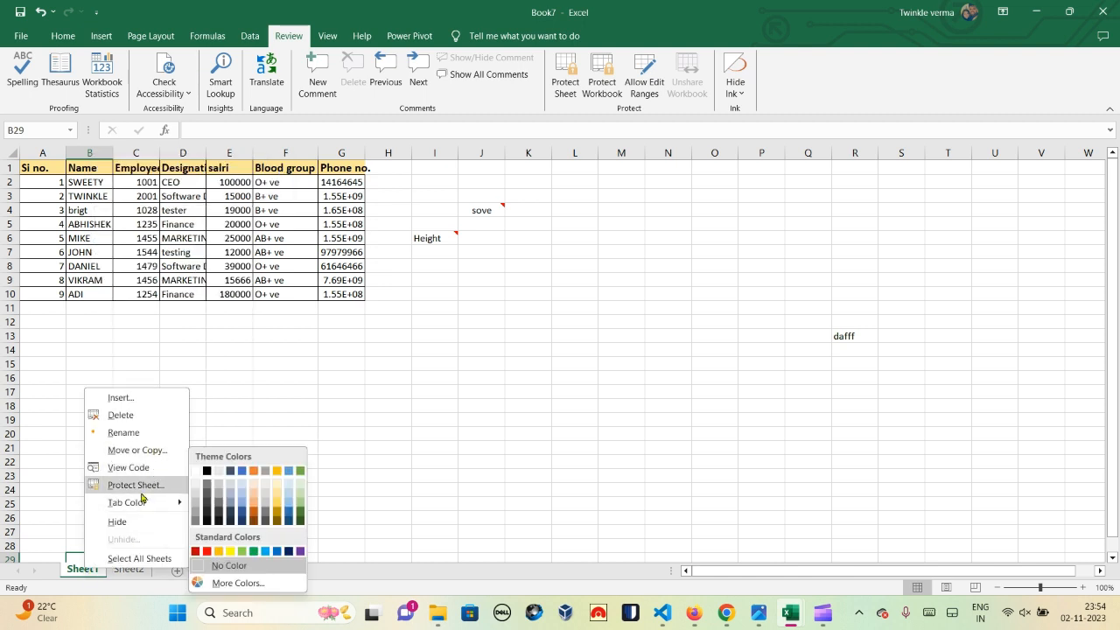
pyautogui.click(381, 349)
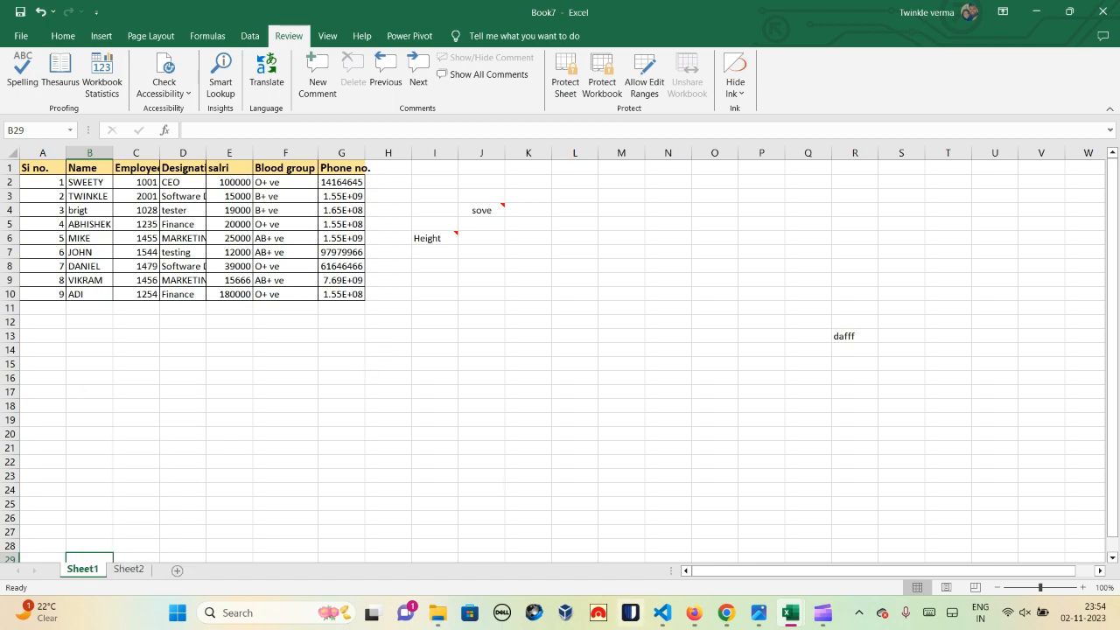